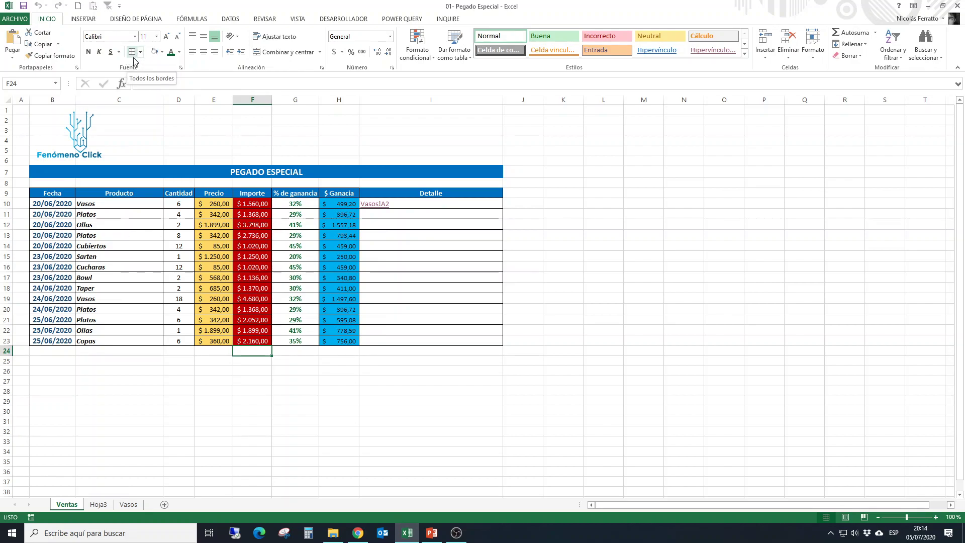
{"action": "left_click", "coordinate": [115, 191]}
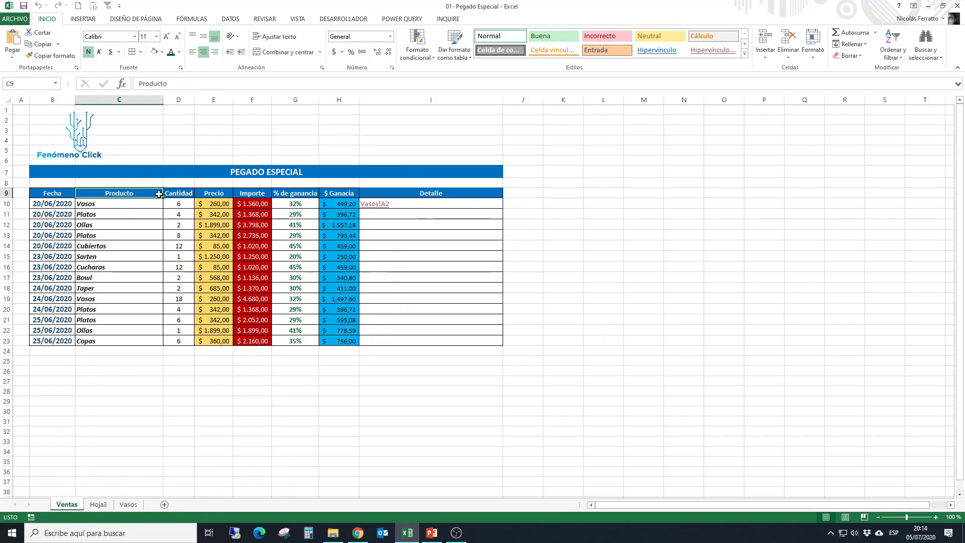
{"action": "left_click", "coordinate": [76, 169]}
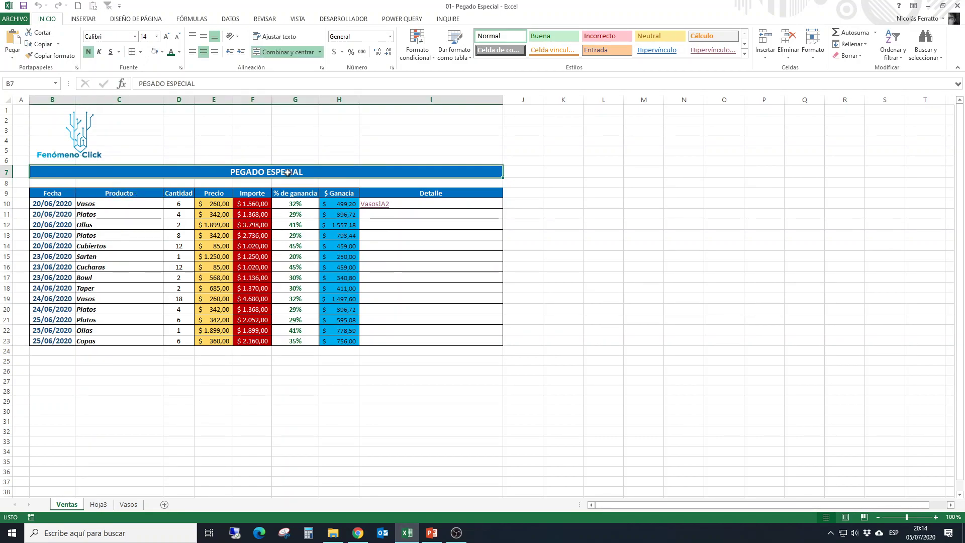
{"action": "left_click", "coordinate": [453, 148]}
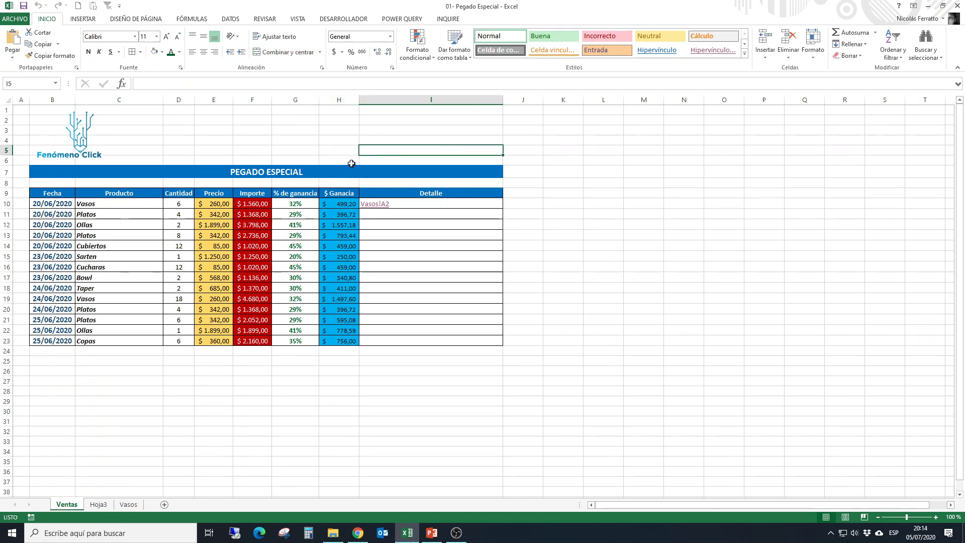
Apply a thick box border to the empty cell F26 below the table.
{"action": "left_click", "coordinate": [249, 372]}
{"action": "left_click", "coordinate": [140, 52]}
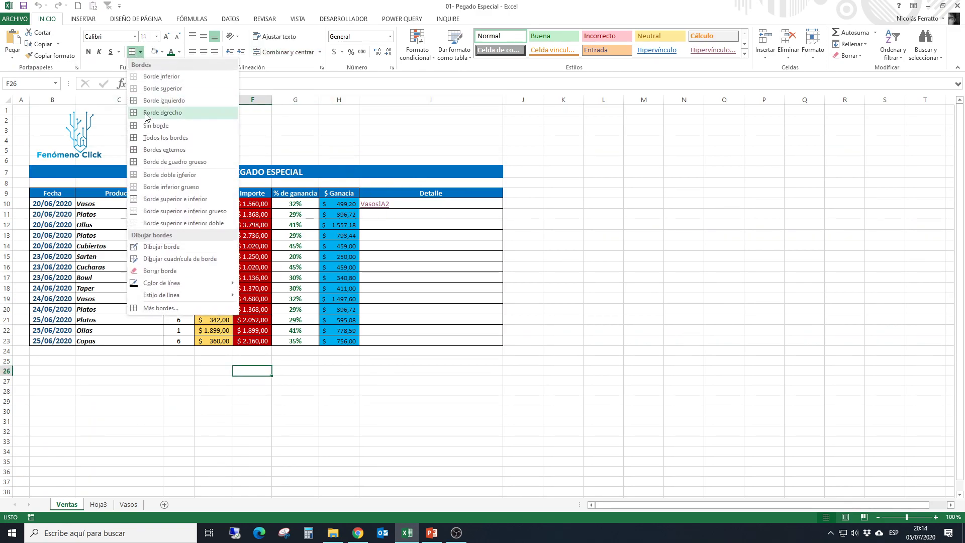
{"action": "left_click", "coordinate": [141, 163]}
{"action": "left_click_drag", "start_coordinate": [311, 383], "coordinate": [303, 394]}
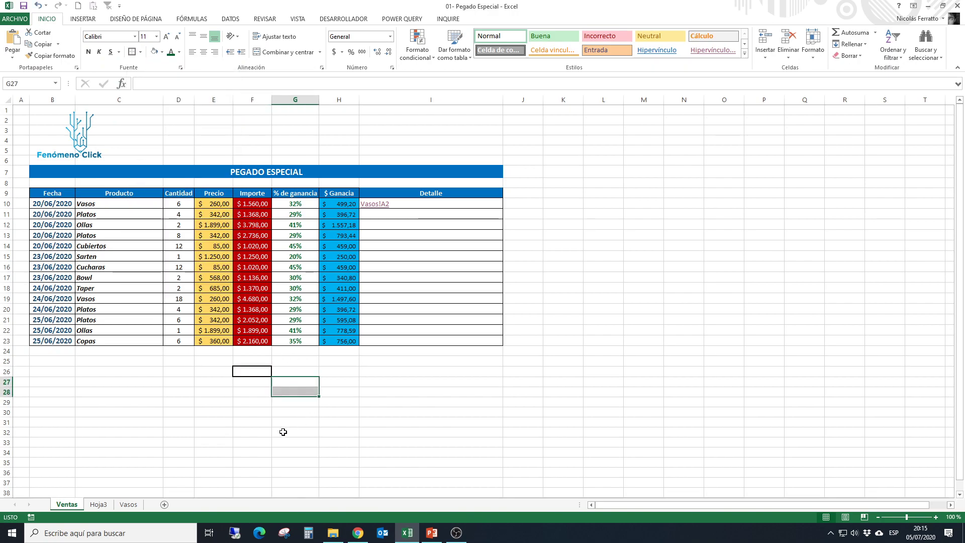
Remove all borders from cell F26.
{"action": "left_click", "coordinate": [238, 372]}
{"action": "left_click", "coordinate": [140, 52]}
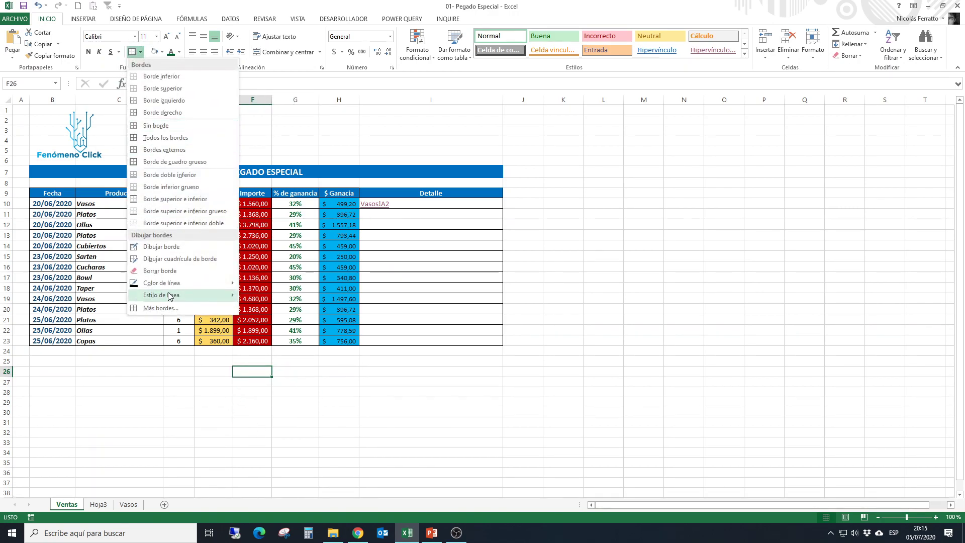
{"action": "left_click", "coordinate": [156, 125]}
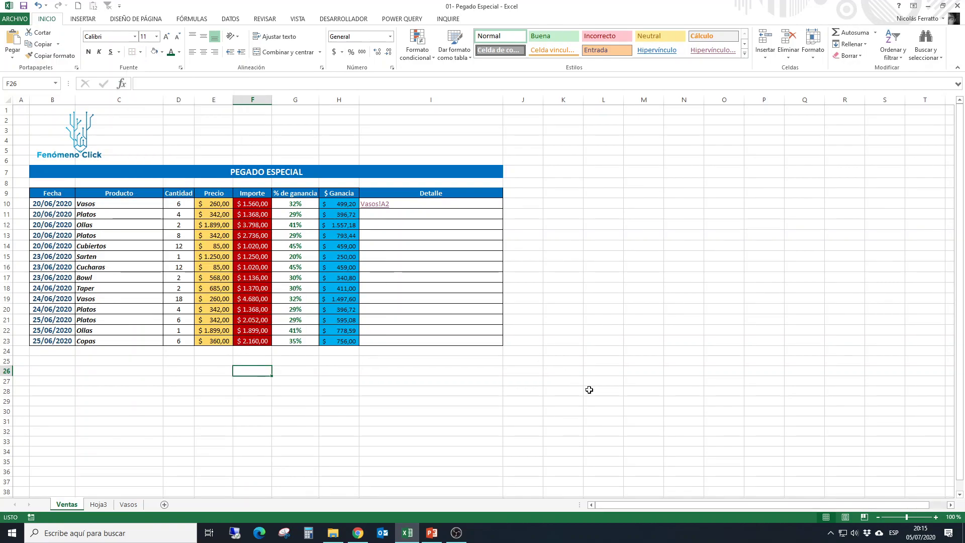
Show the list of available number formats for the empty cell L28 without applying one.
{"action": "left_click", "coordinate": [588, 390]}
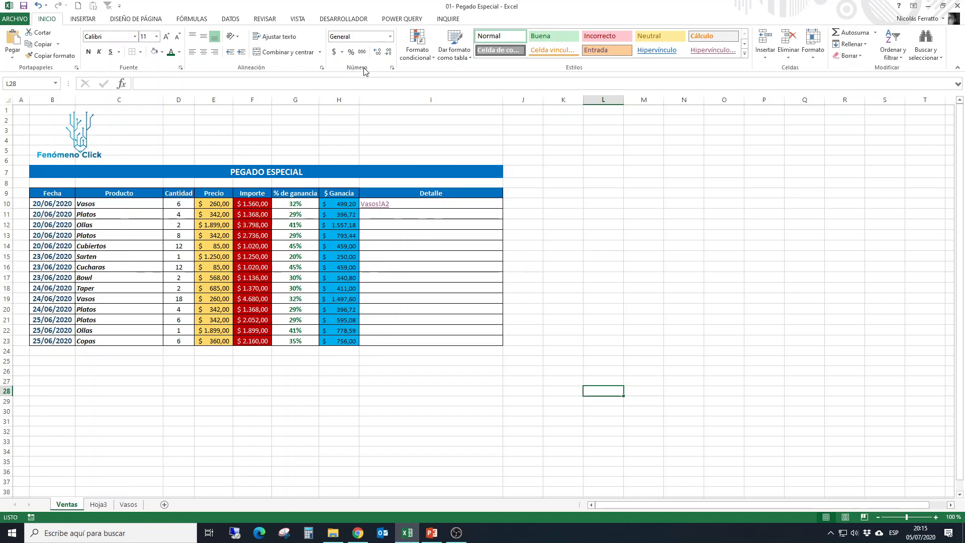
{"action": "left_click", "coordinate": [389, 38]}
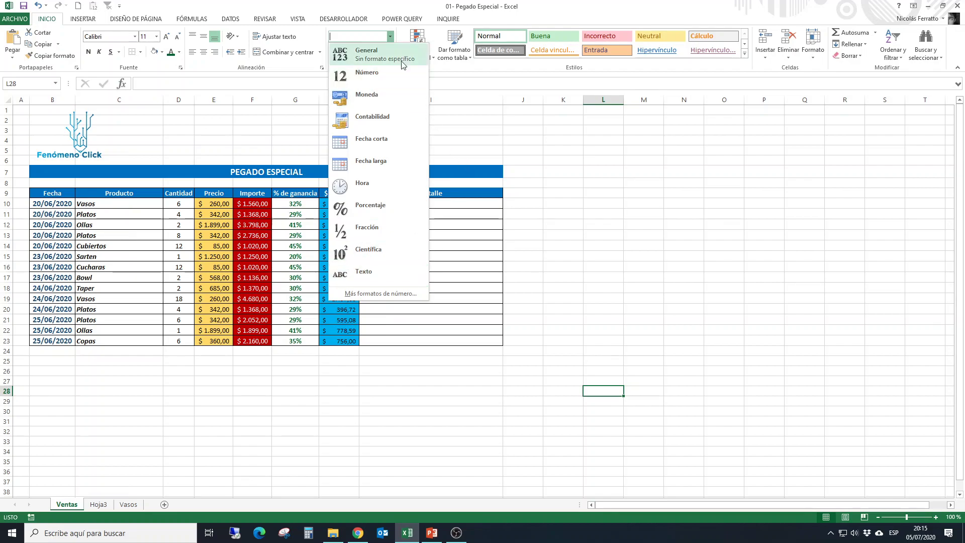
{"action": "left_click", "coordinate": [390, 36]}
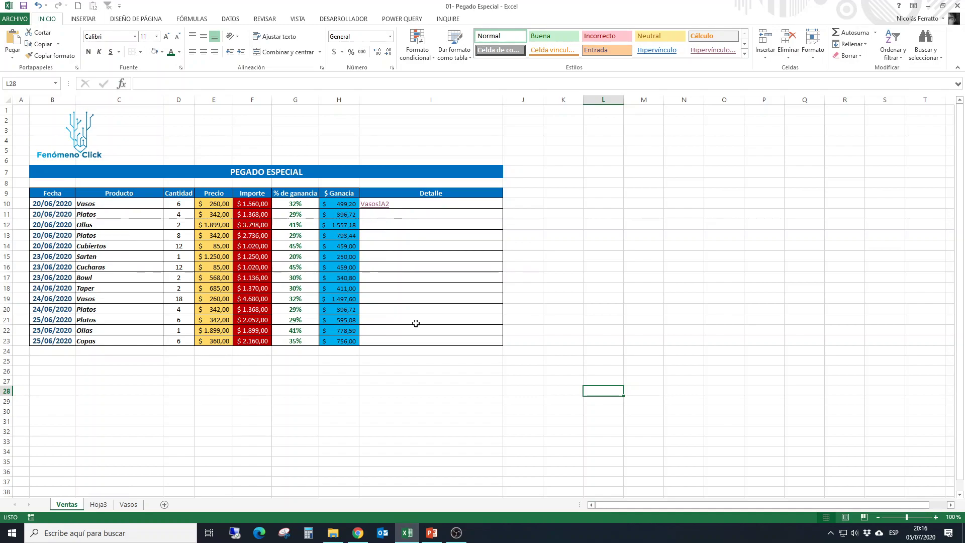
Examine the stored value behind the currency format of the first Precio cell, E10.
{"action": "left_click", "coordinate": [230, 206]}
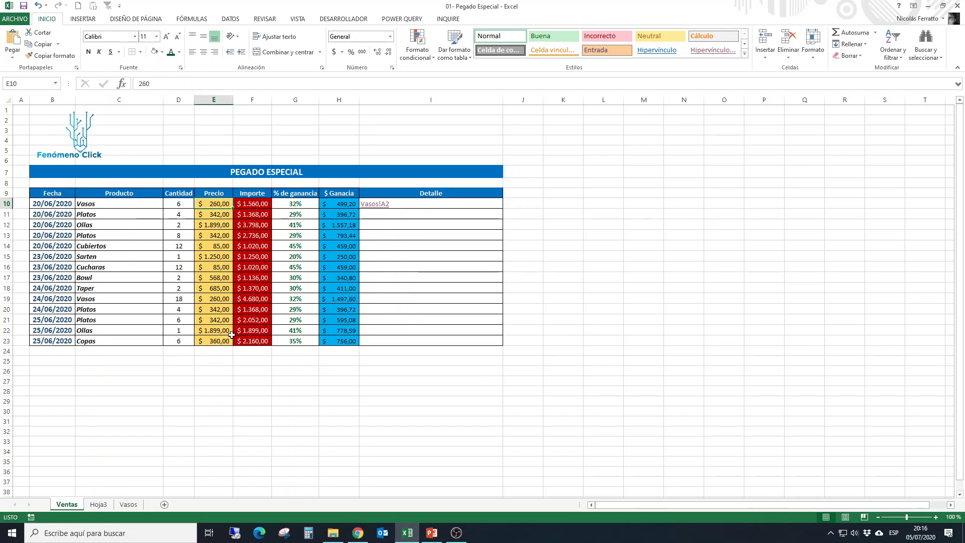
{"action": "double_click", "coordinate": [156, 82]}
{"action": "left_click", "coordinate": [154, 82]}
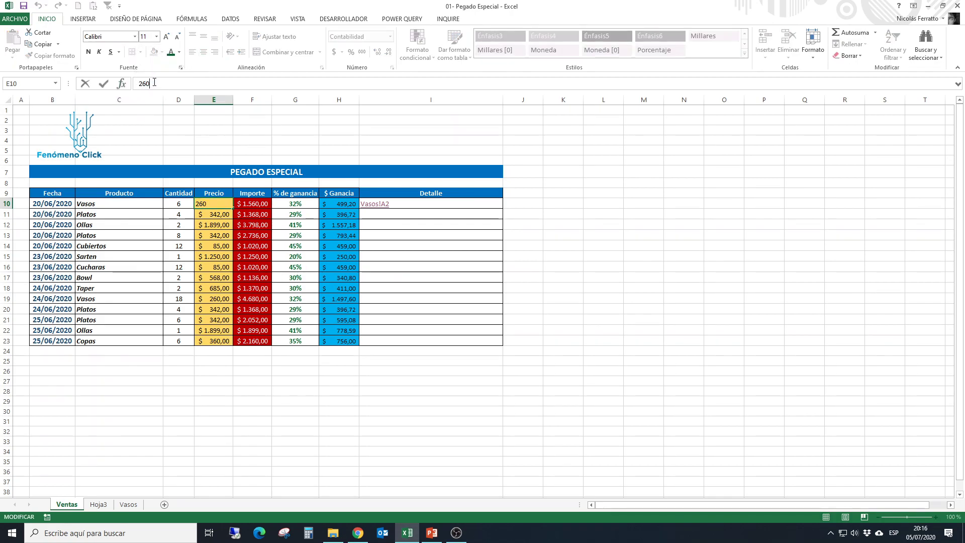
{"action": "left_click", "coordinate": [221, 216]}
{"action": "left_click", "coordinate": [220, 204]}
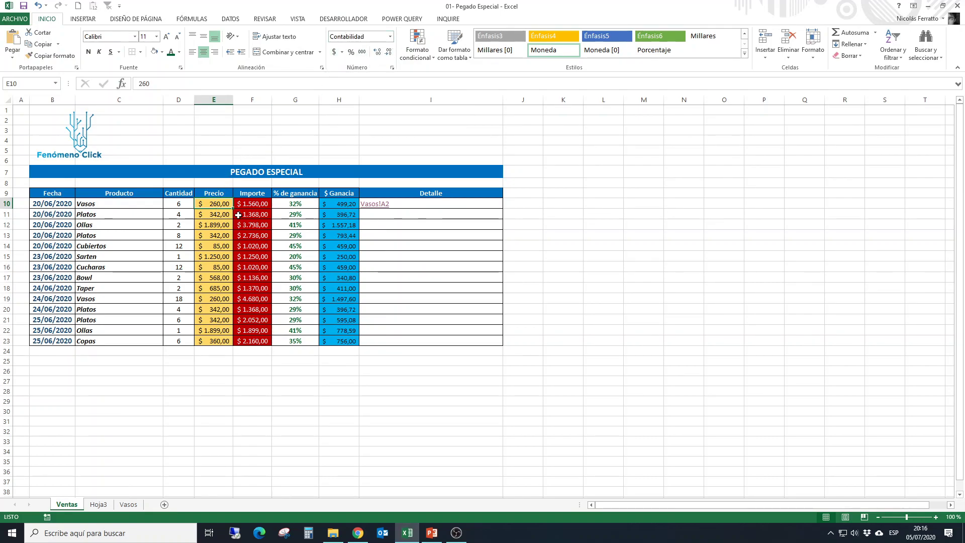
Examine the formulas in the Importe cells F10 and F15 and the content of the % de ganancia cell G10.
{"action": "key", "text": "Right"}
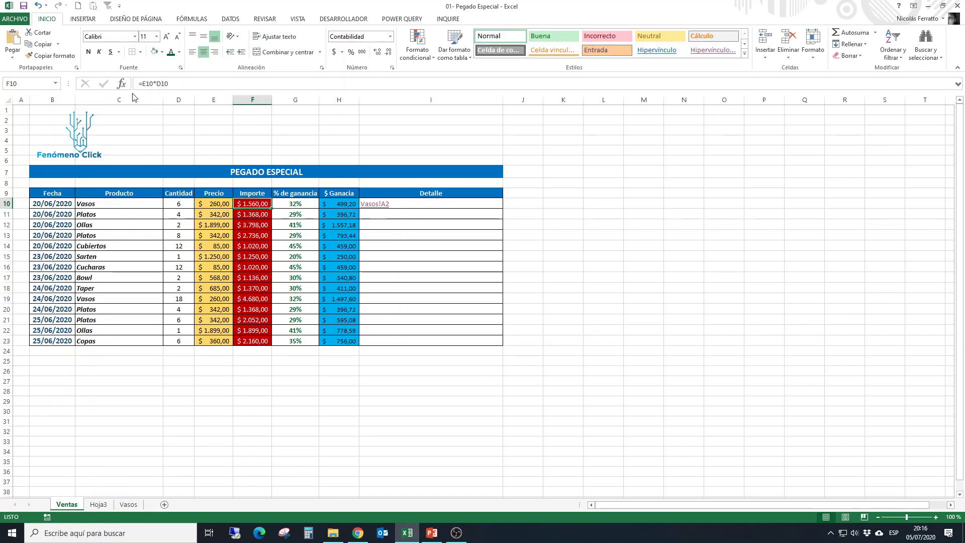
{"action": "left_click_drag", "start_coordinate": [179, 84], "coordinate": [136, 84]}
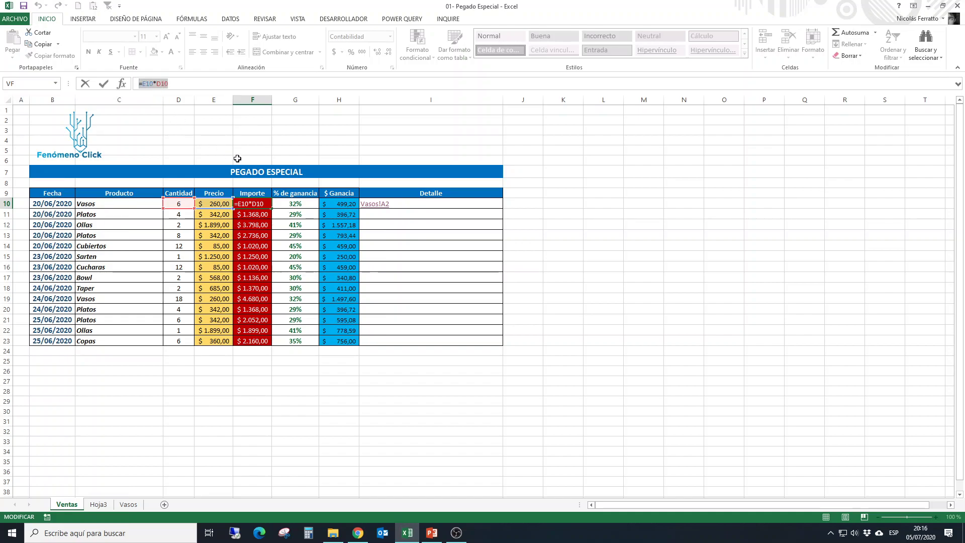
{"action": "key", "text": "Escape"}
{"action": "key", "text": "Right"}
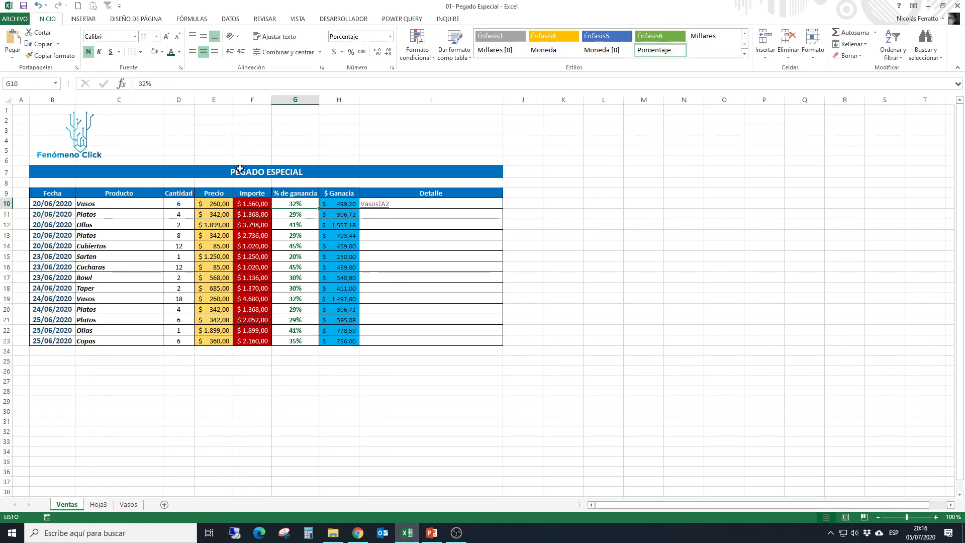
{"action": "left_click", "coordinate": [245, 203]}
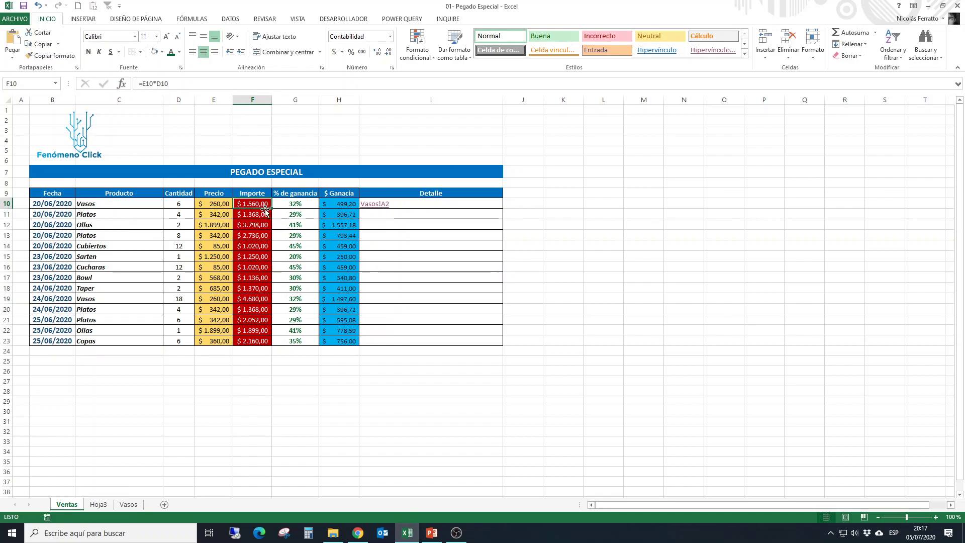
{"action": "left_click", "coordinate": [245, 256]}
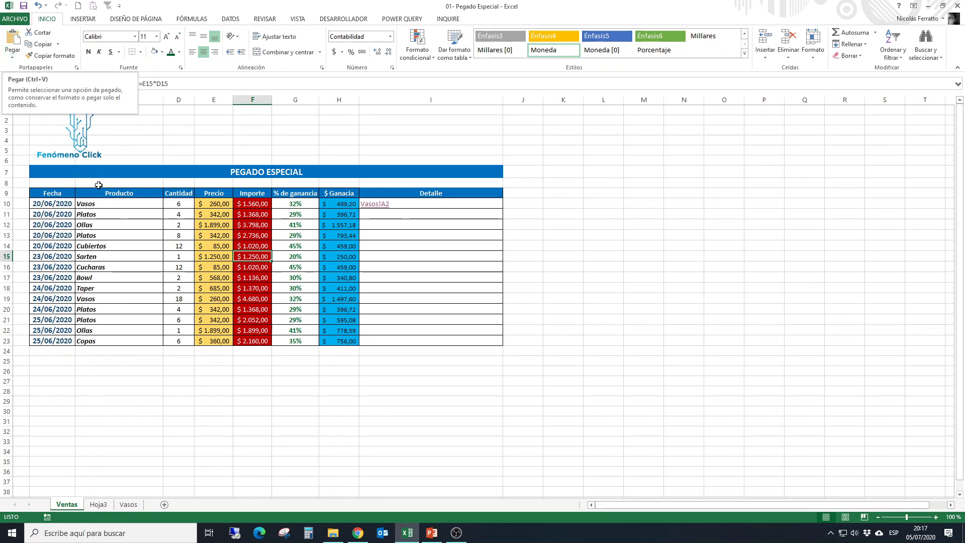
Copy the whole sales table, B9:I23, and display the available paste options.
{"action": "left_click_drag", "start_coordinate": [43, 192], "coordinate": [385, 336]}
{"action": "key", "text": "ctrl+c"}
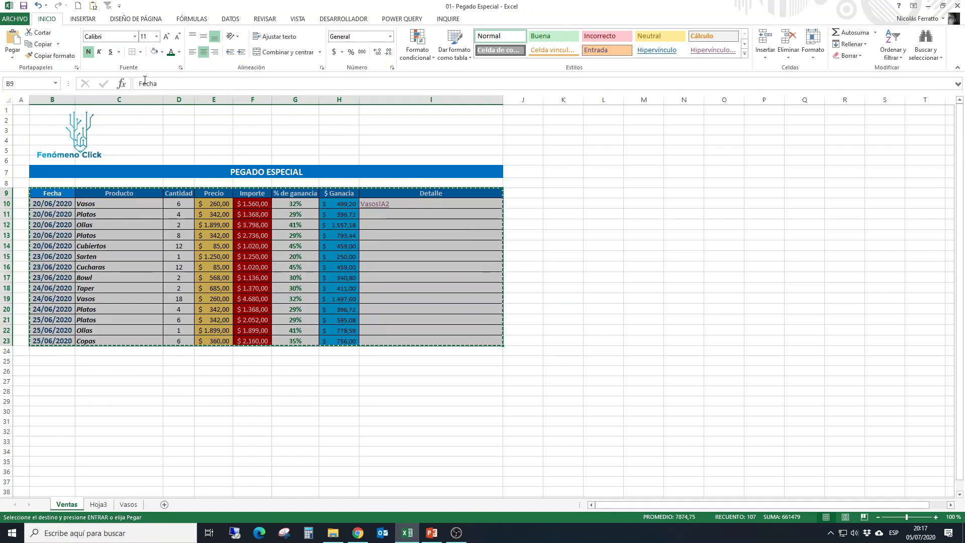
{"action": "left_click", "coordinate": [12, 53]}
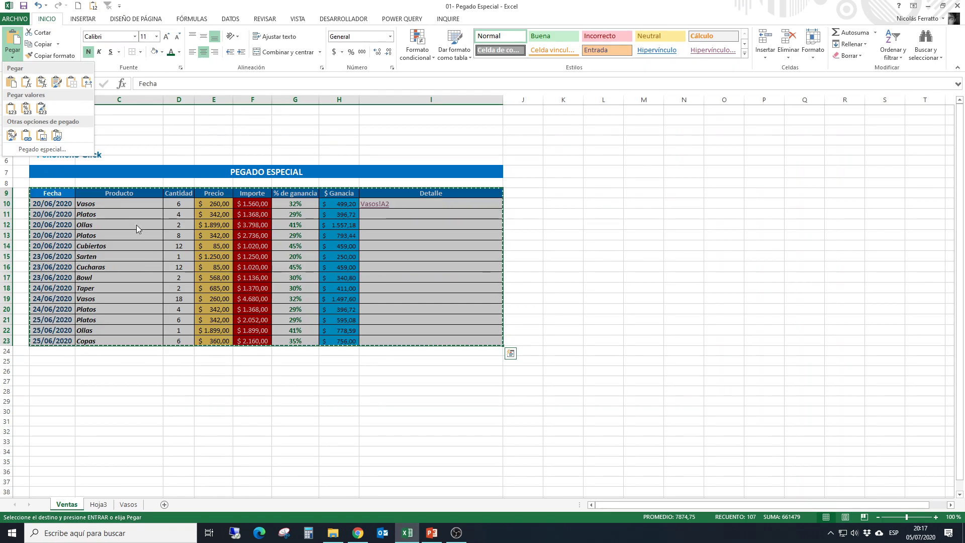
Paste the copied table with all its contents and formatting at cell B26.
{"action": "left_click", "coordinate": [49, 369]}
{"action": "left_click", "coordinate": [49, 370]}
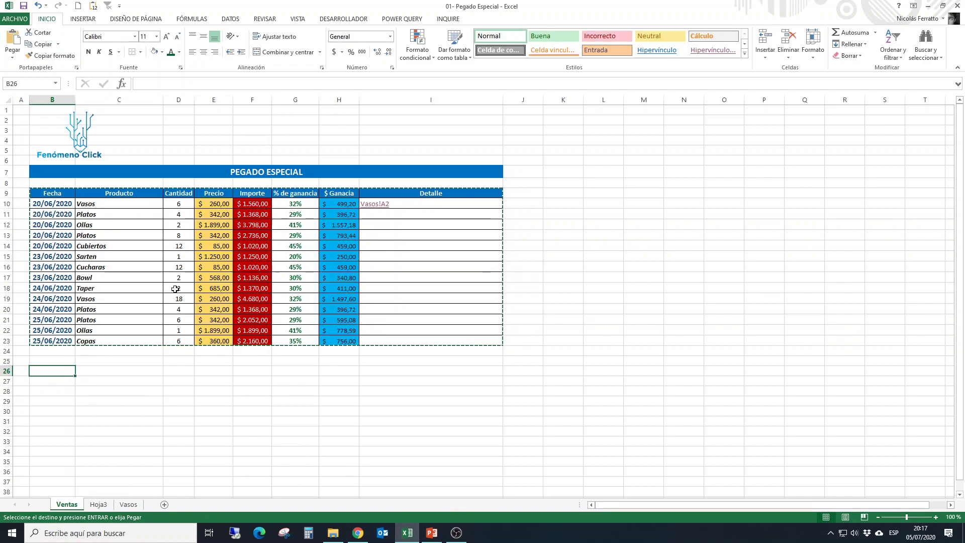
{"action": "left_click", "coordinate": [12, 52]}
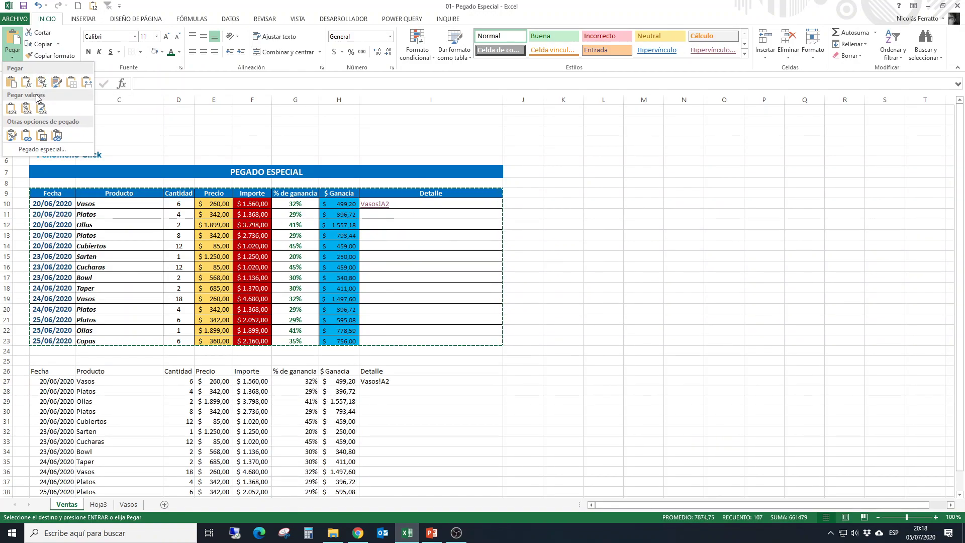
{"action": "left_click", "coordinate": [11, 83]}
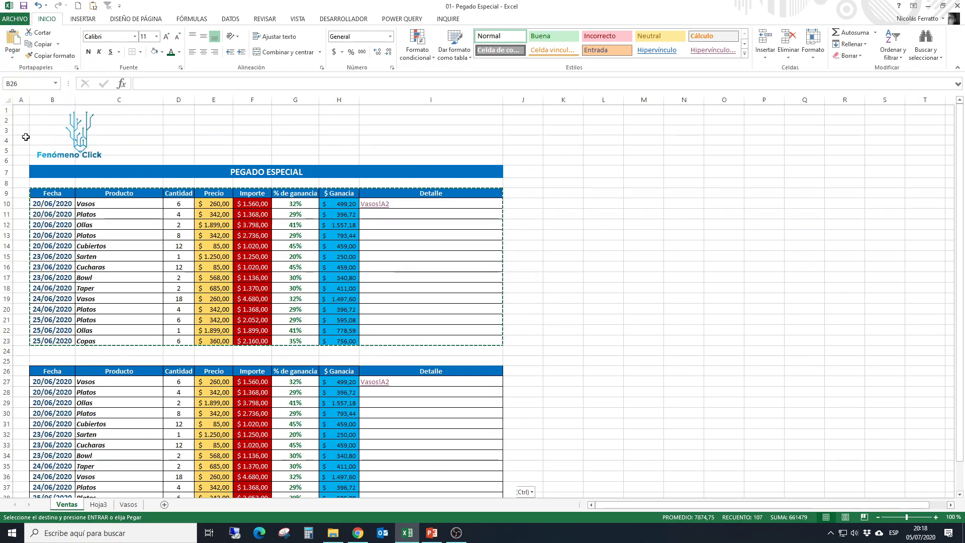
{"action": "scroll", "coordinate": [234, 188], "scroll_direction": "down", "scroll_amount": 3}
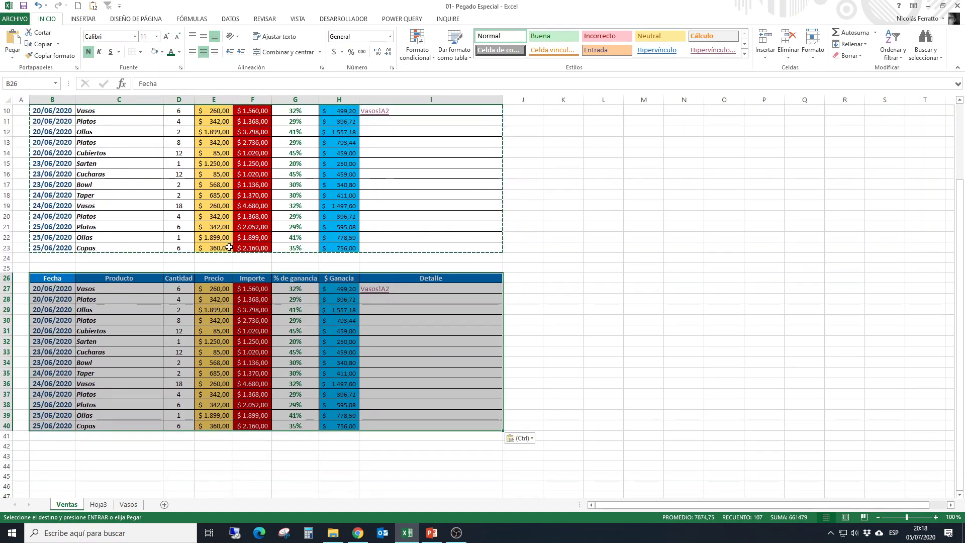
{"action": "scroll", "coordinate": [234, 241], "scroll_direction": "up", "scroll_amount": 1}
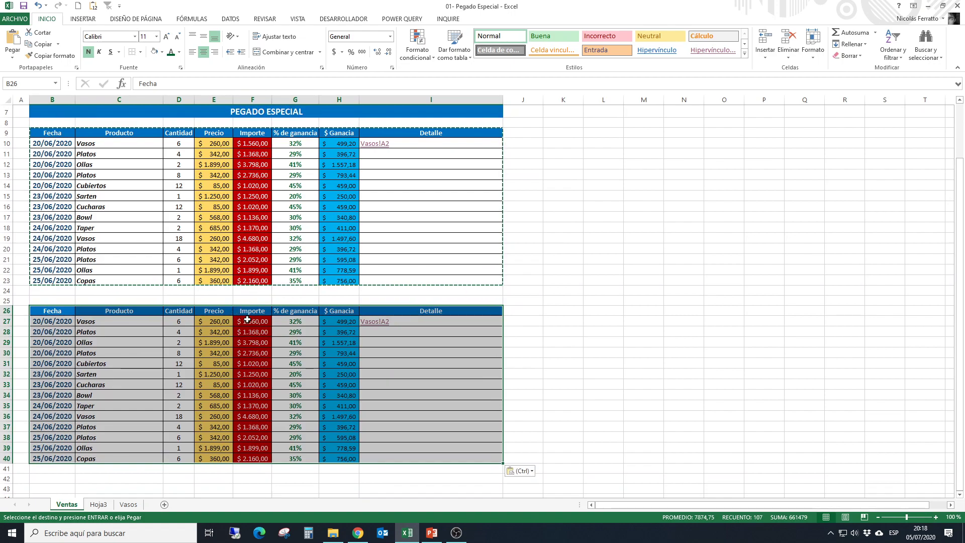
Examine the Precio, Importe and $ Ganacia cells in row 28 of the pasted table for values and formulas.
{"action": "left_click", "coordinate": [207, 330]}
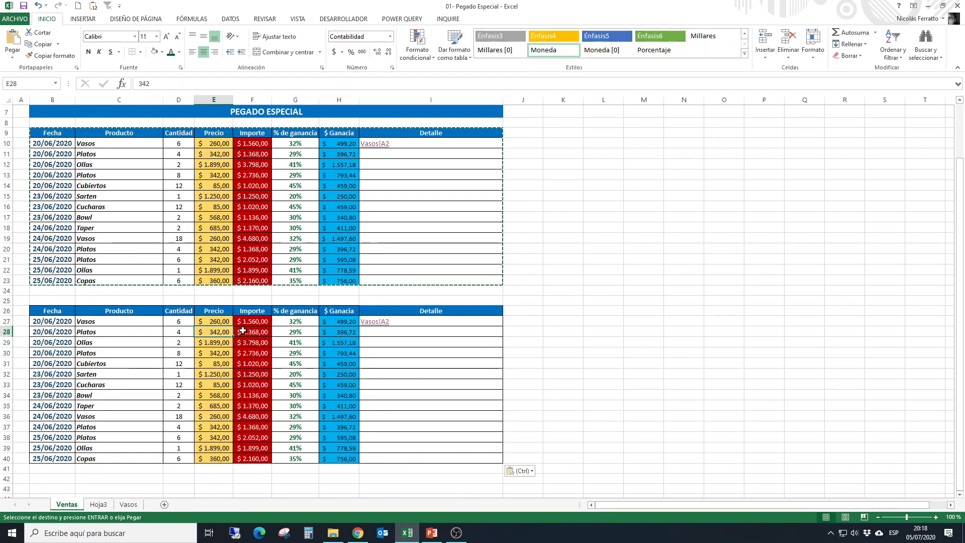
{"action": "key", "text": "Right"}
{"action": "key", "text": "F2"}
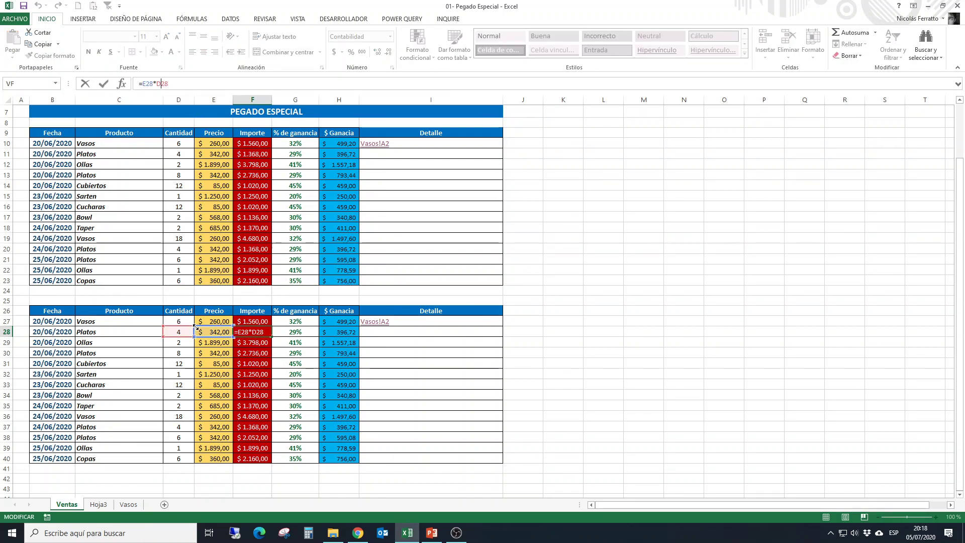
{"action": "key", "text": "Return"}
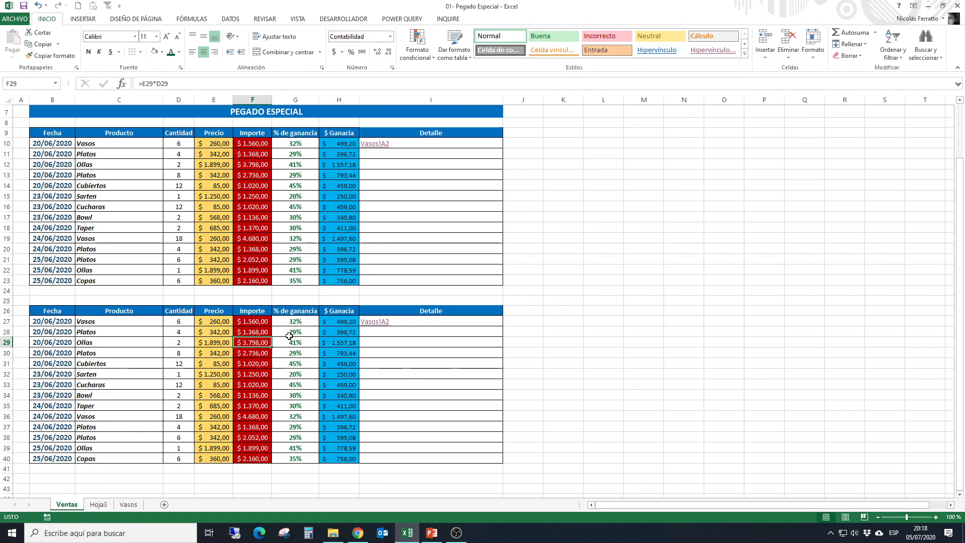
{"action": "key", "text": "Up"}
{"action": "key", "text": "Right"}
{"action": "key", "text": "Right"}
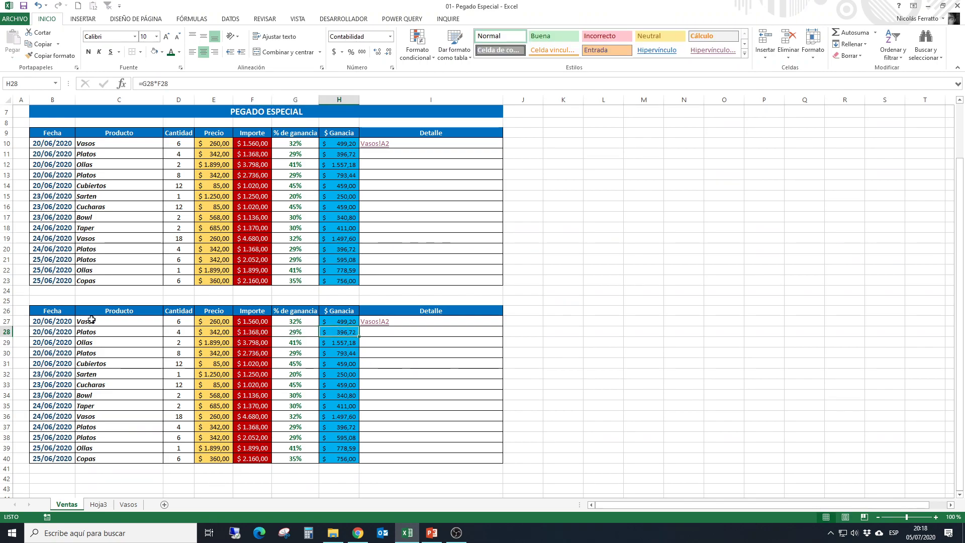
{"action": "key", "text": "Left"}
{"action": "key", "text": "Left"}
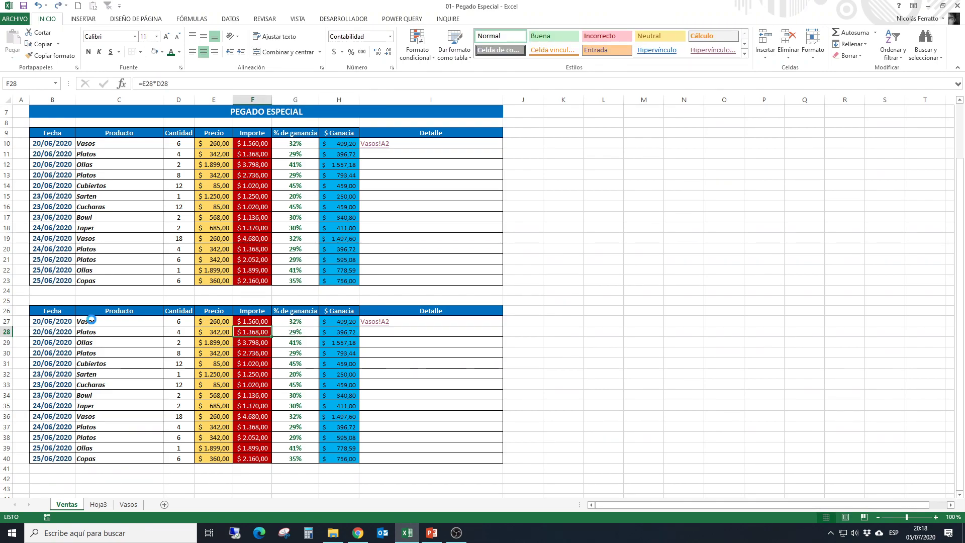
Undo the full paste and paste only the copied table's formulas at cell B26.
{"action": "key", "text": "ctrl+z"}
{"action": "left_click", "coordinate": [63, 312]}
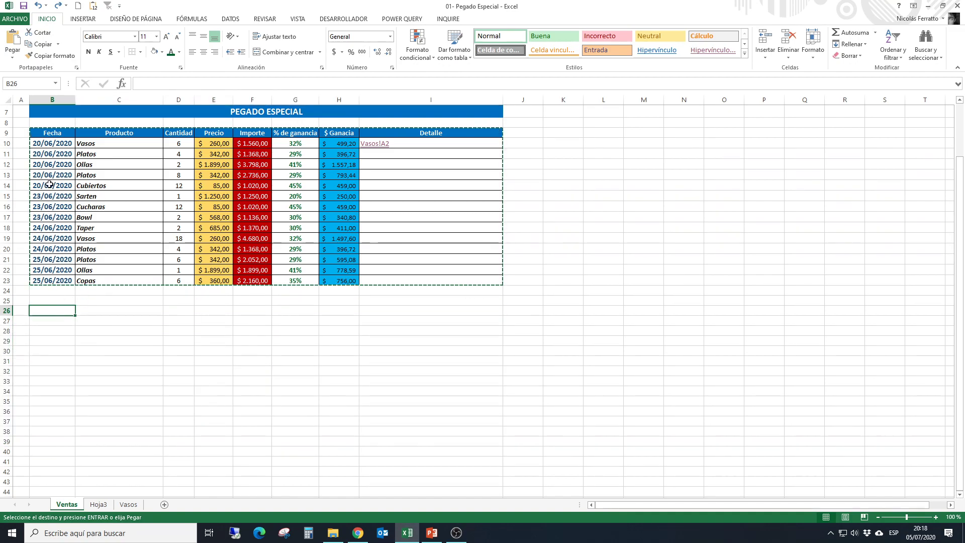
{"action": "left_click", "coordinate": [15, 56]}
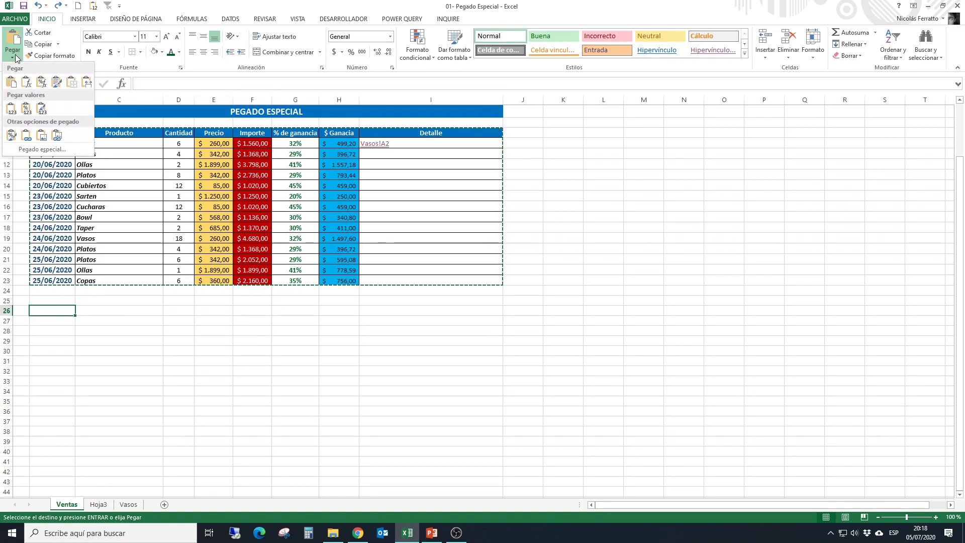
{"action": "left_click", "coordinate": [26, 84]}
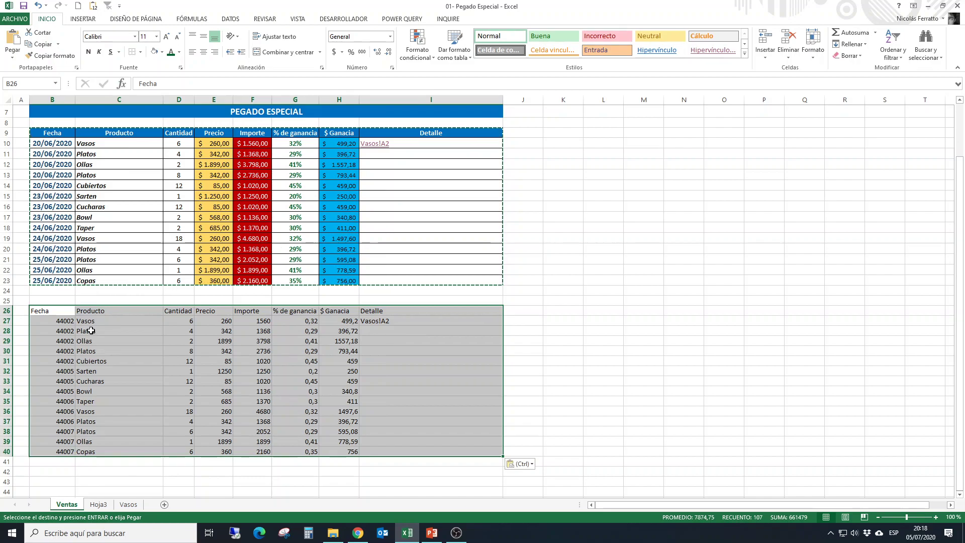
Examine the Importe, Precio and Cantidad cells in row 27 of the pasted table for values and formulas.
{"action": "left_click", "coordinate": [267, 322]}
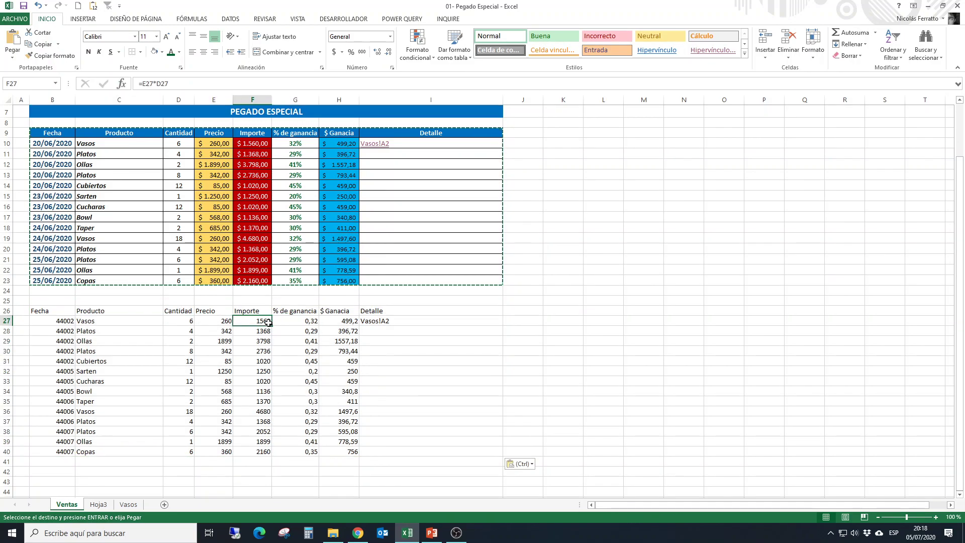
{"action": "left_click", "coordinate": [222, 319]}
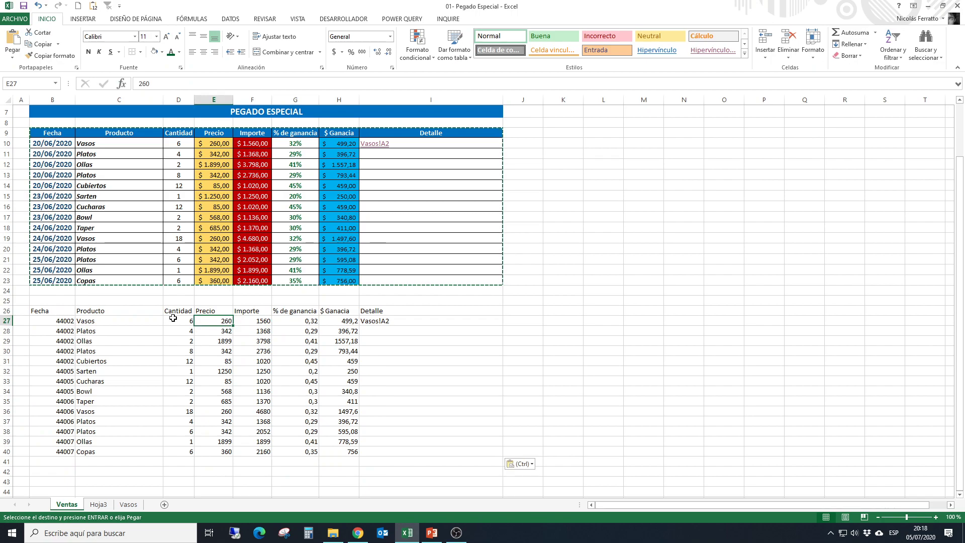
{"action": "left_click", "coordinate": [172, 321]}
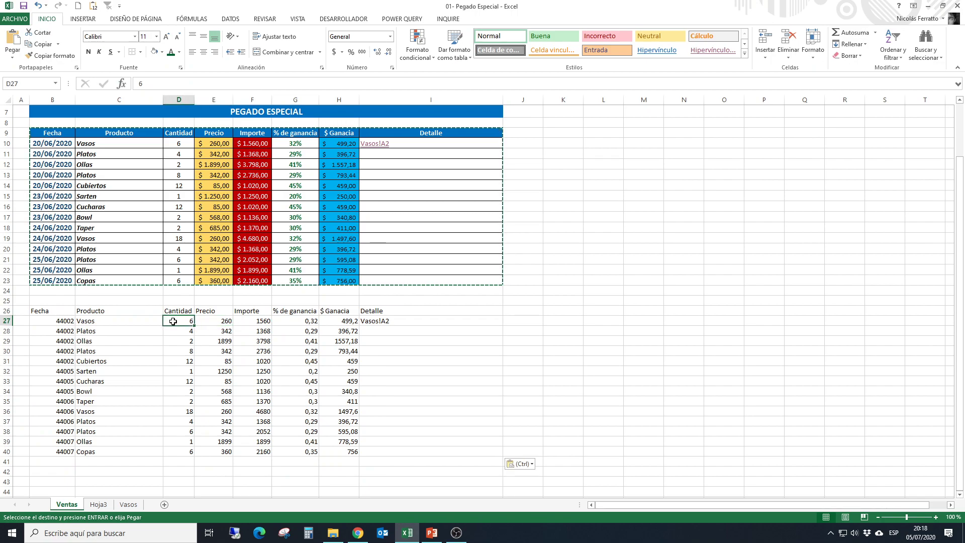
{"action": "left_click", "coordinate": [225, 319]}
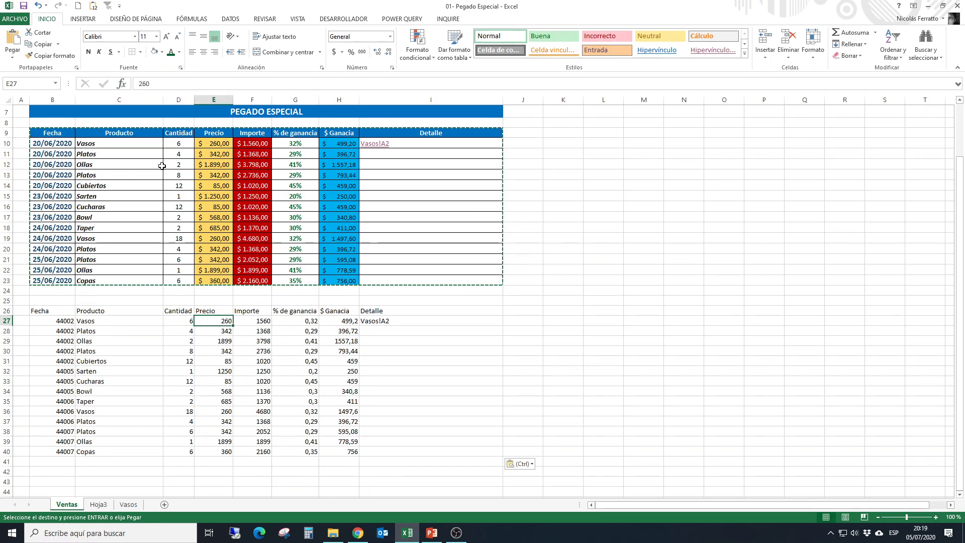
{"action": "key", "text": "Escape"}
{"action": "key", "text": "Right"}
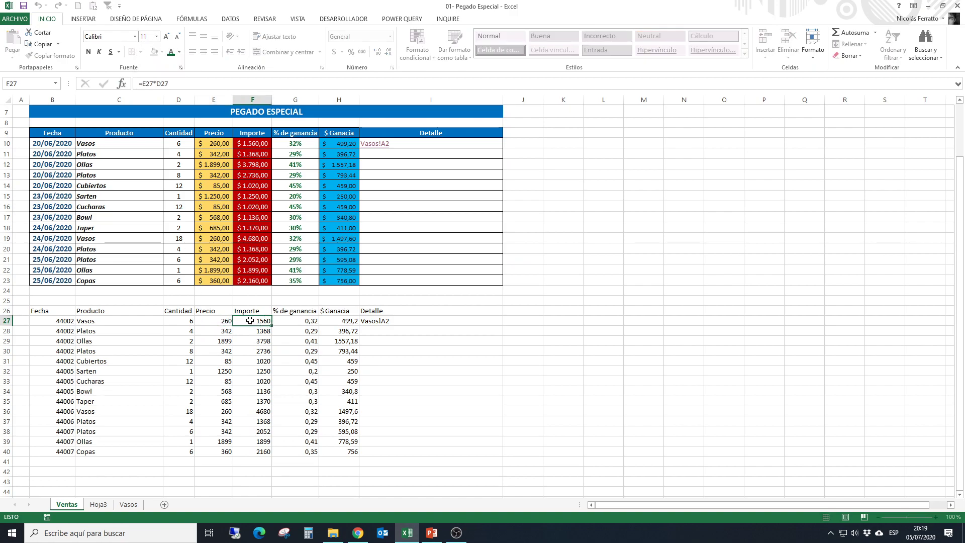
{"action": "left_click", "coordinate": [162, 84]}
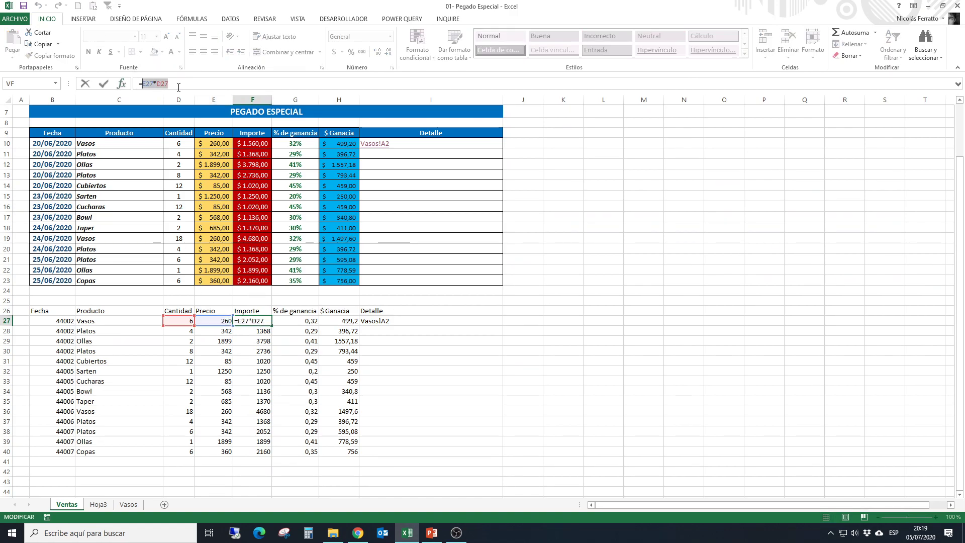
{"action": "left_click", "coordinate": [235, 348]}
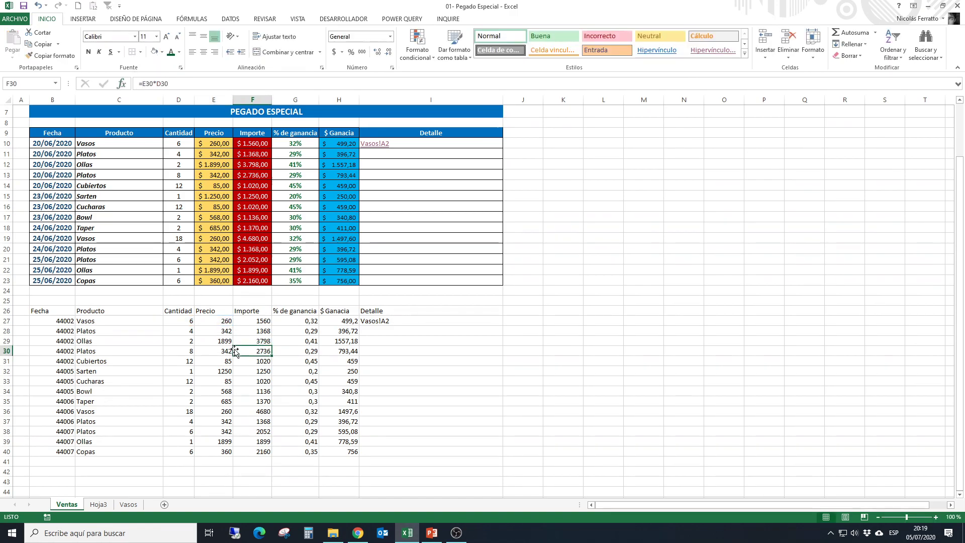
Examine how the % de ganancia and Fecha values in rows 27 to 40 of the pasted table are formatted.
{"action": "left_click_drag", "start_coordinate": [300, 317], "coordinate": [307, 452]}
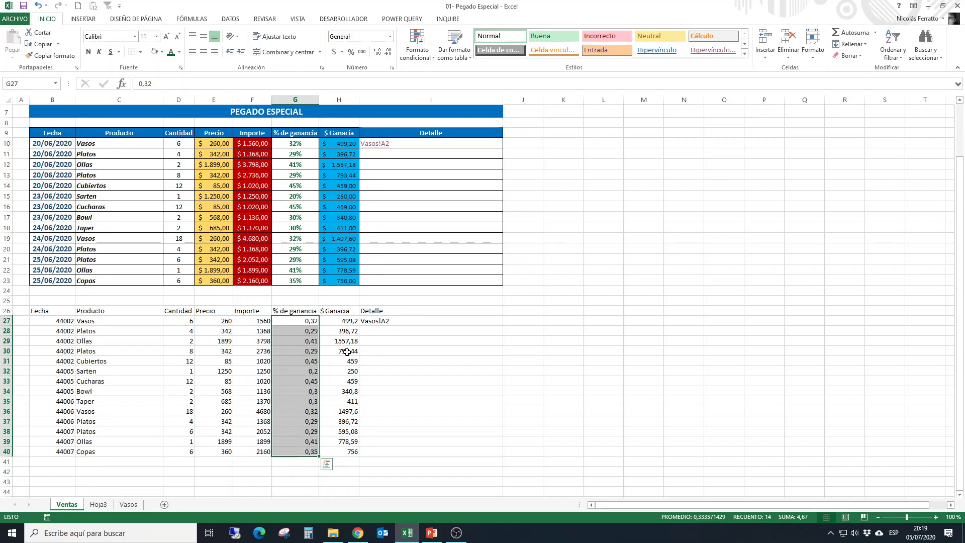
{"action": "left_click_drag", "start_coordinate": [305, 320], "coordinate": [306, 451]}
{"action": "left_click_drag", "start_coordinate": [297, 321], "coordinate": [297, 454]}
{"action": "left_click_drag", "start_coordinate": [54, 324], "coordinate": [54, 452]}
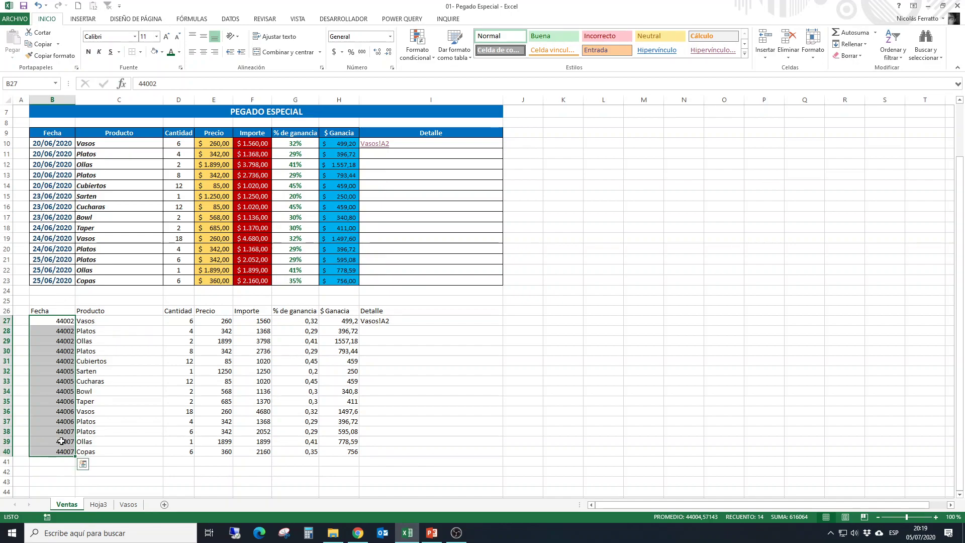
{"action": "left_click", "coordinate": [62, 318]}
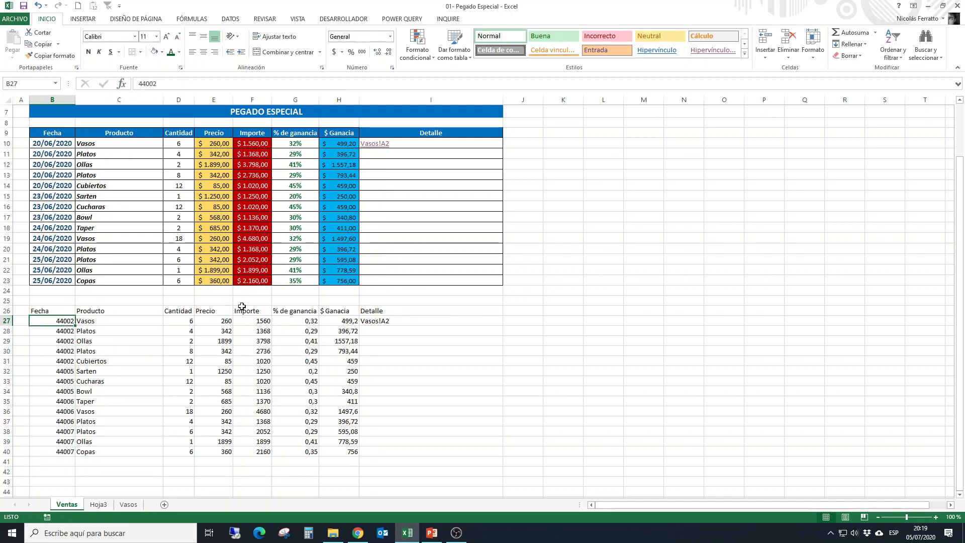
Try the accounting currency format on the Importe values in F27:F39 and undo it.
{"action": "left_click_drag", "start_coordinate": [255, 316], "coordinate": [260, 445]}
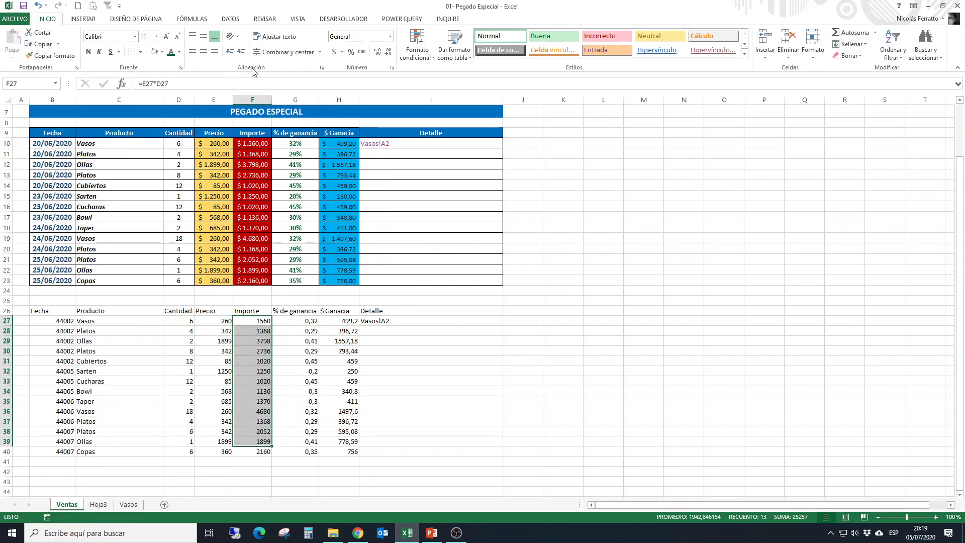
{"action": "left_click", "coordinate": [335, 54]}
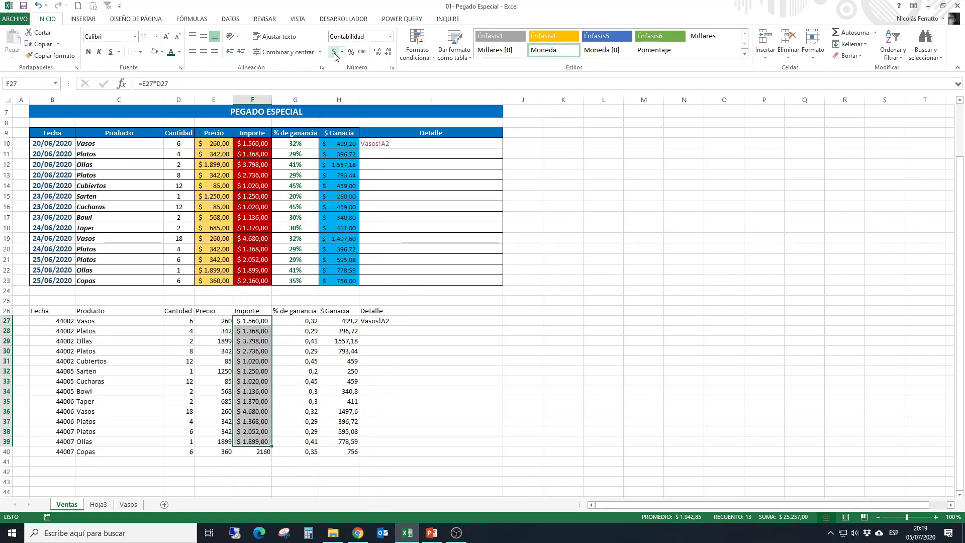
{"action": "key", "text": "ctrl+z"}
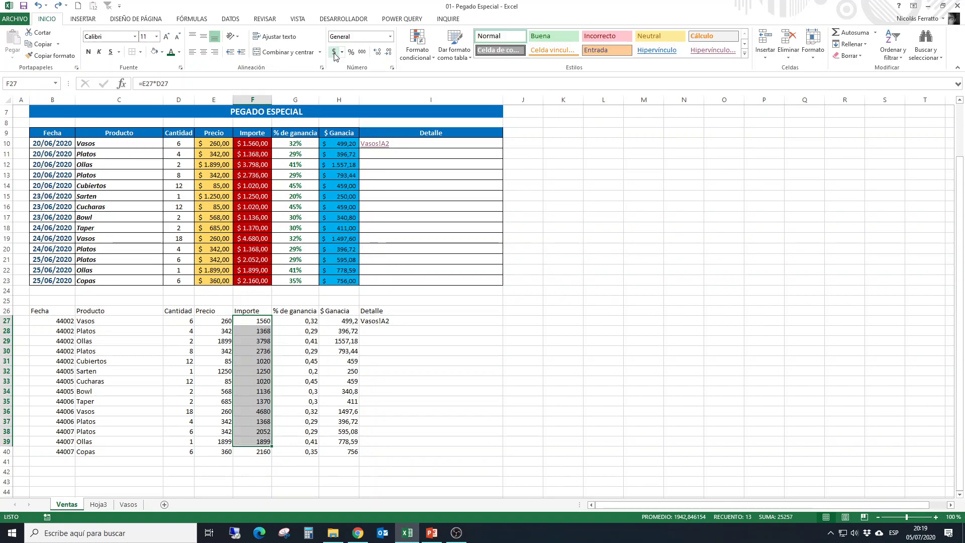
Check the $ Ganacia and Importe formulas in row 27 and clear the pasted table in B26:I40.
{"action": "left_click", "coordinate": [345, 319]}
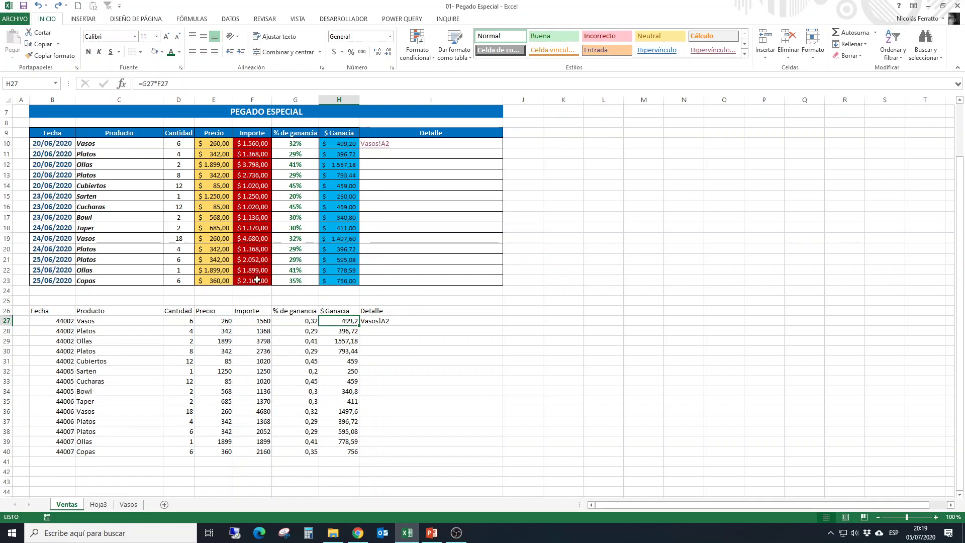
{"action": "left_click", "coordinate": [251, 320]}
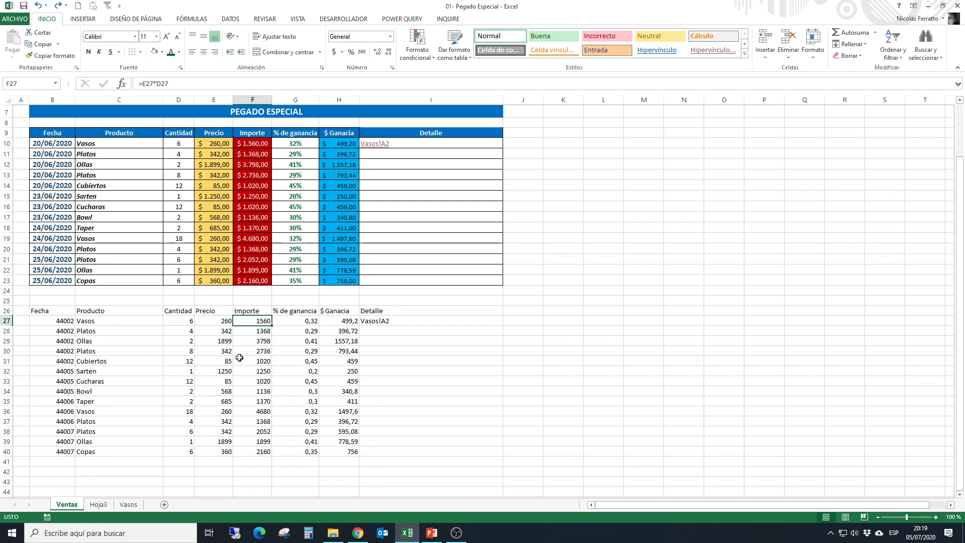
{"action": "left_click_drag", "start_coordinate": [39, 316], "coordinate": [442, 447]}
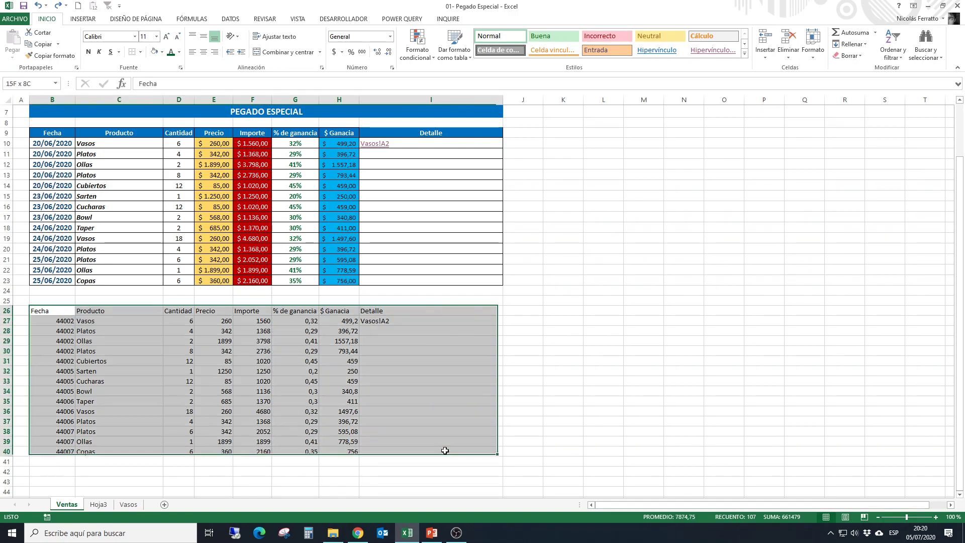
{"action": "key", "text": "Delete"}
Copy the sales table B9:I23 and paste it at cell B26 with its formulas and number formats only.
{"action": "left_click_drag", "start_coordinate": [56, 134], "coordinate": [418, 279]}
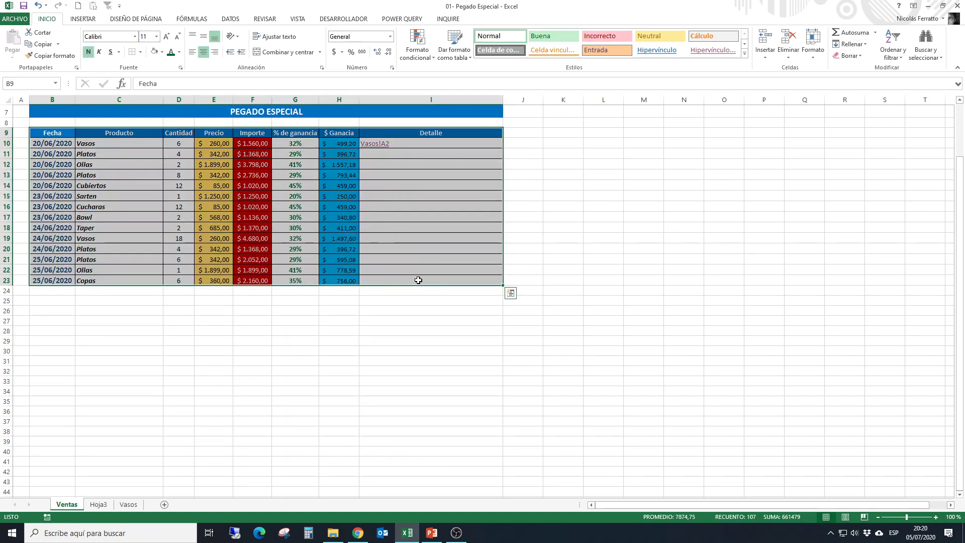
{"action": "key", "text": "ctrl+c"}
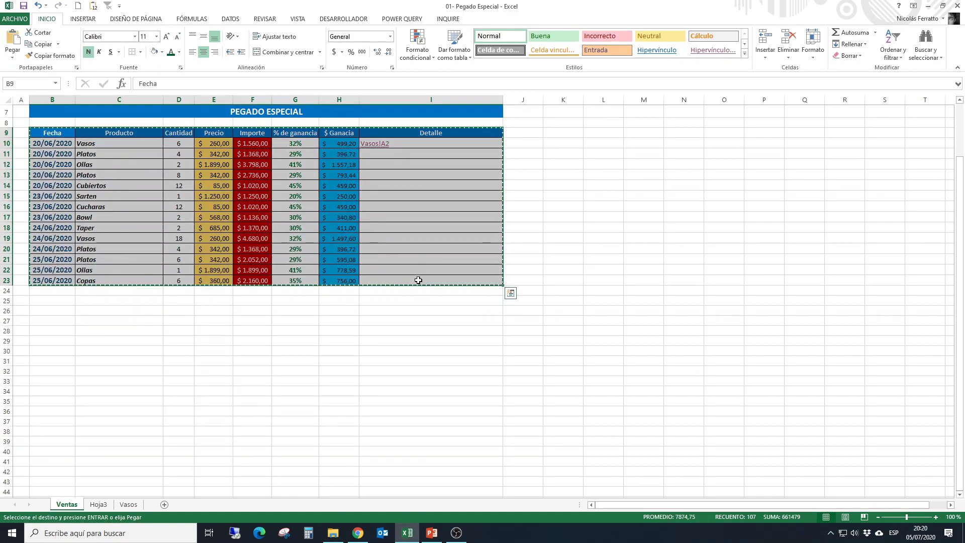
{"action": "left_click", "coordinate": [12, 53]}
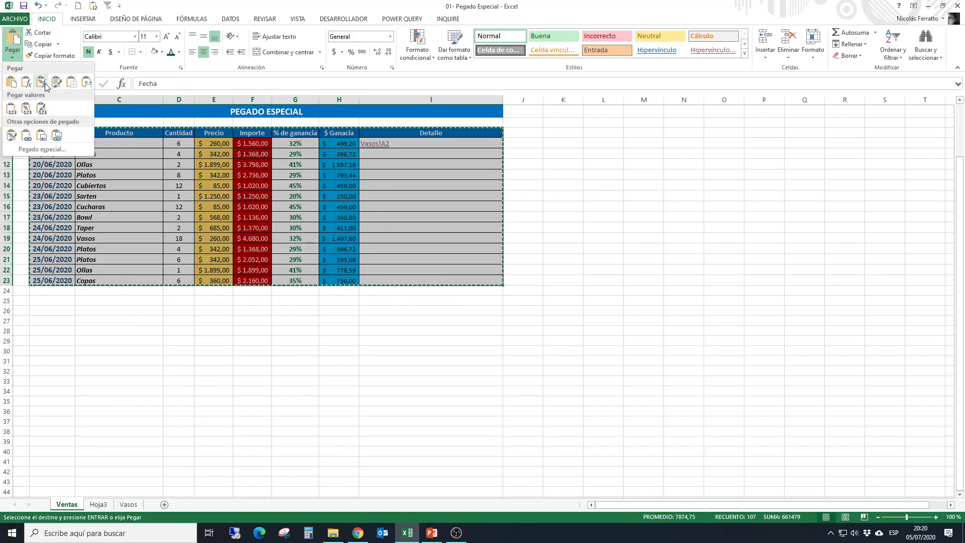
{"action": "left_click", "coordinate": [45, 310]}
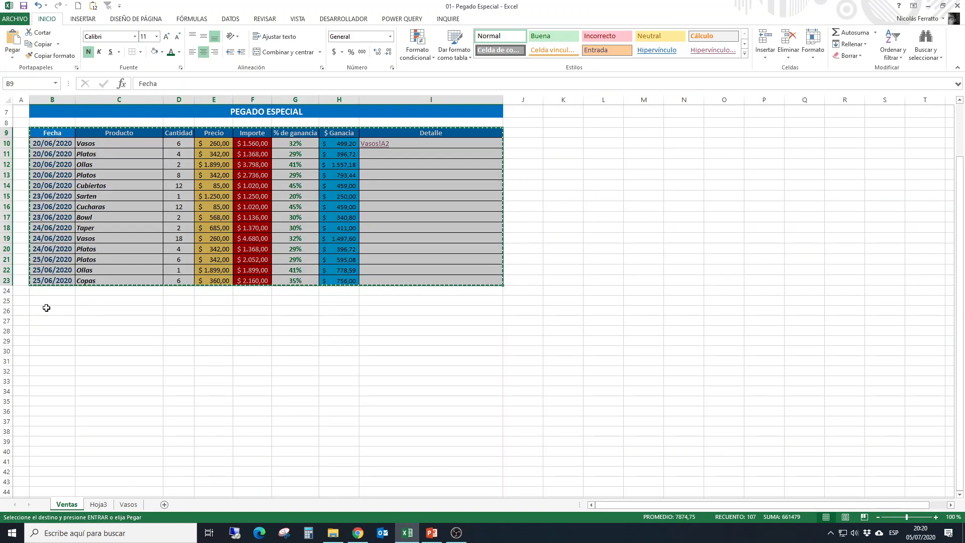
{"action": "left_click", "coordinate": [13, 53]}
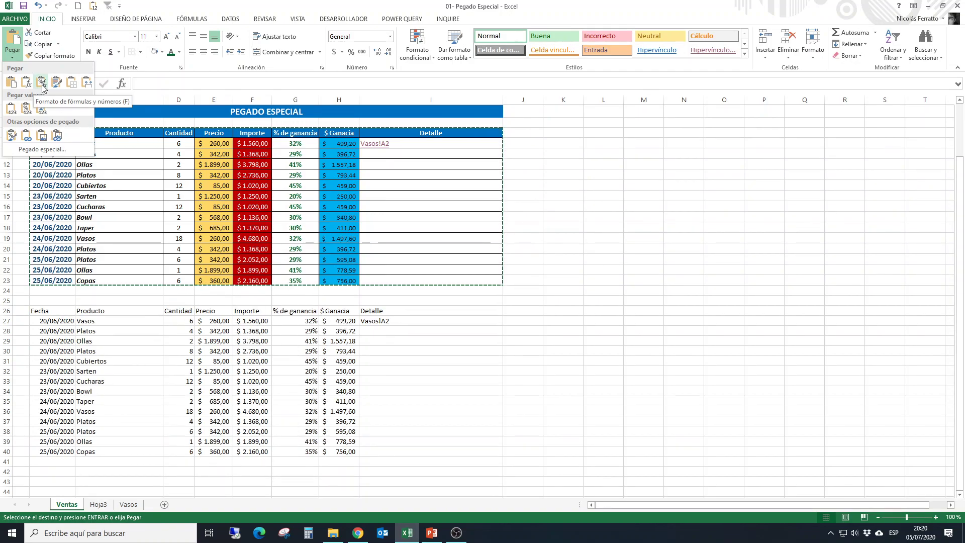
{"action": "left_click", "coordinate": [41, 84]}
Examine the % de ganancia, Importe and Fecha cells of the pasted table for number formats and formulas.
{"action": "left_click", "coordinate": [294, 390]}
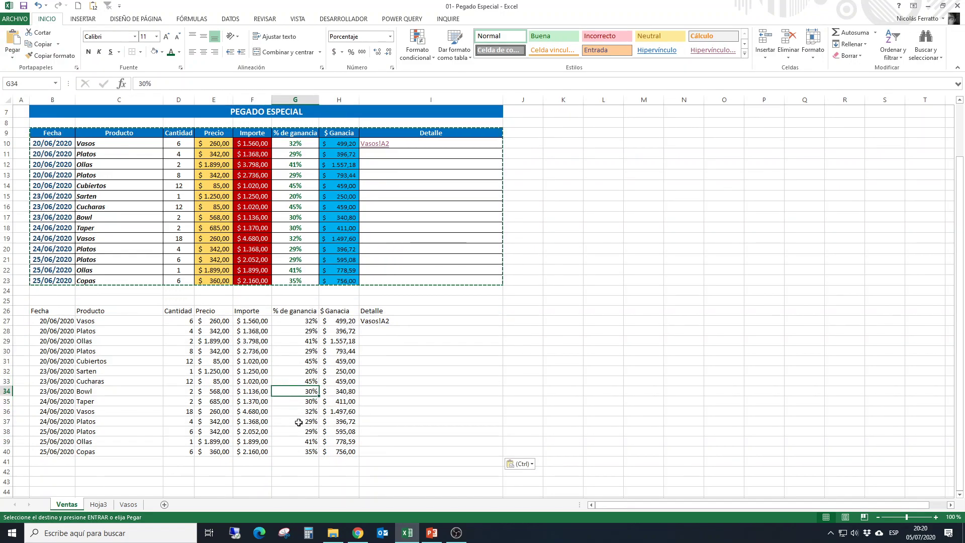
{"action": "left_click", "coordinate": [304, 322]}
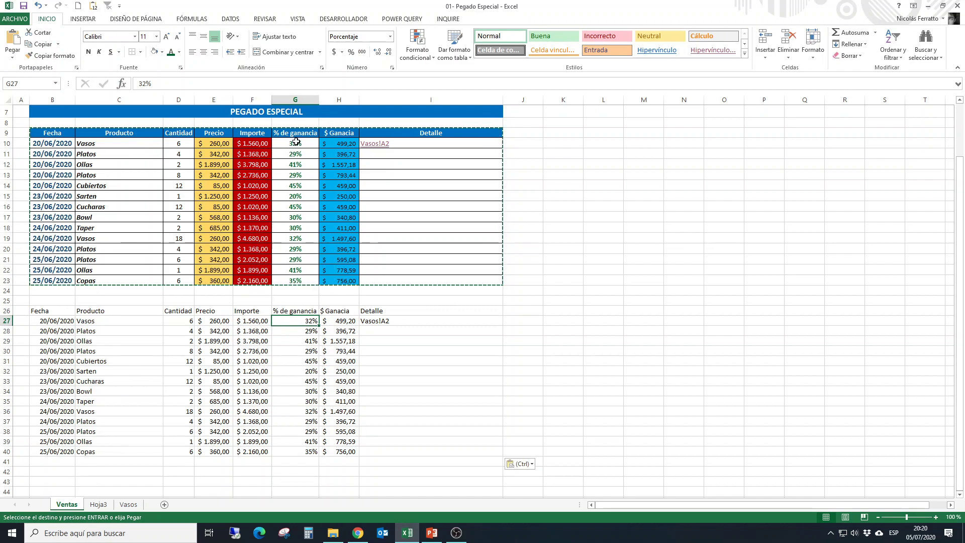
{"action": "left_click", "coordinate": [309, 335]}
{"action": "left_click", "coordinate": [310, 391]}
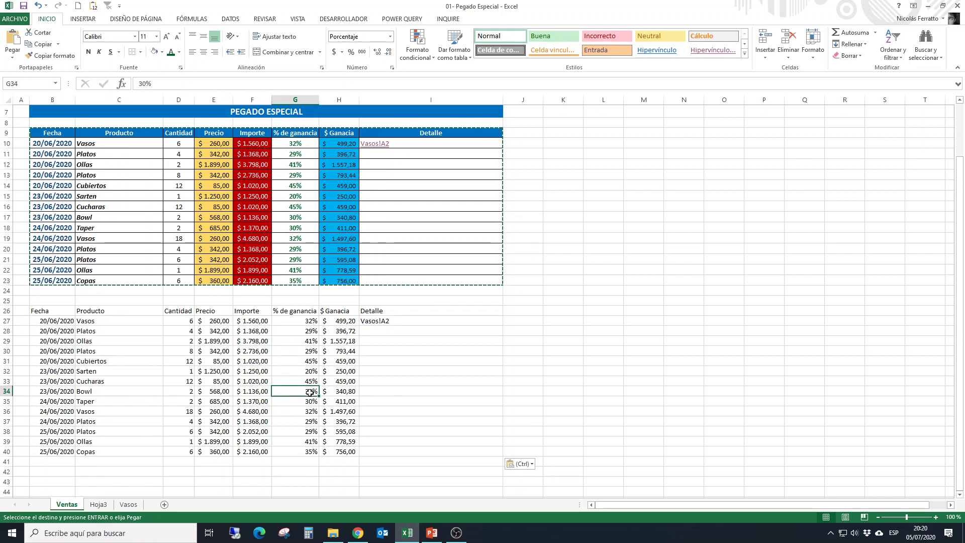
{"action": "left_click", "coordinate": [254, 323]}
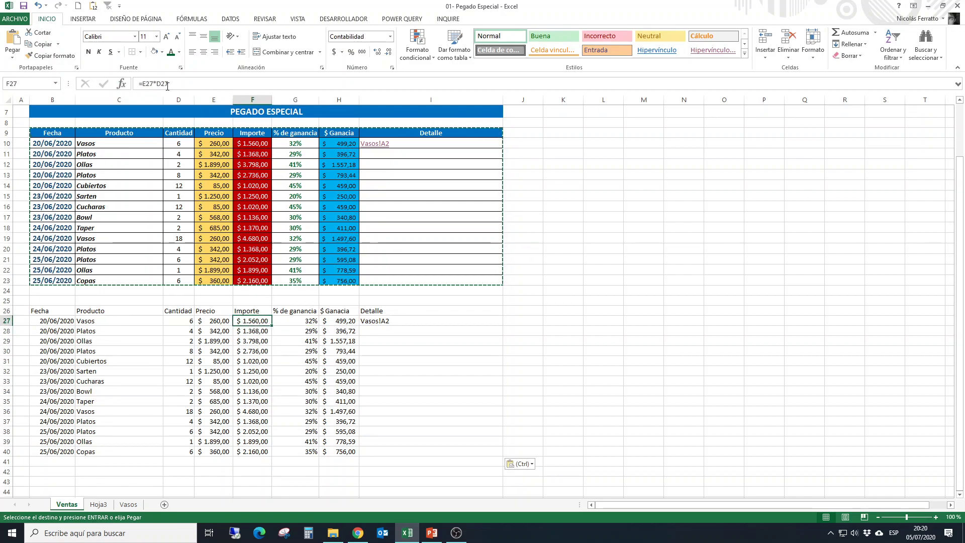
{"action": "key", "text": "F2"}
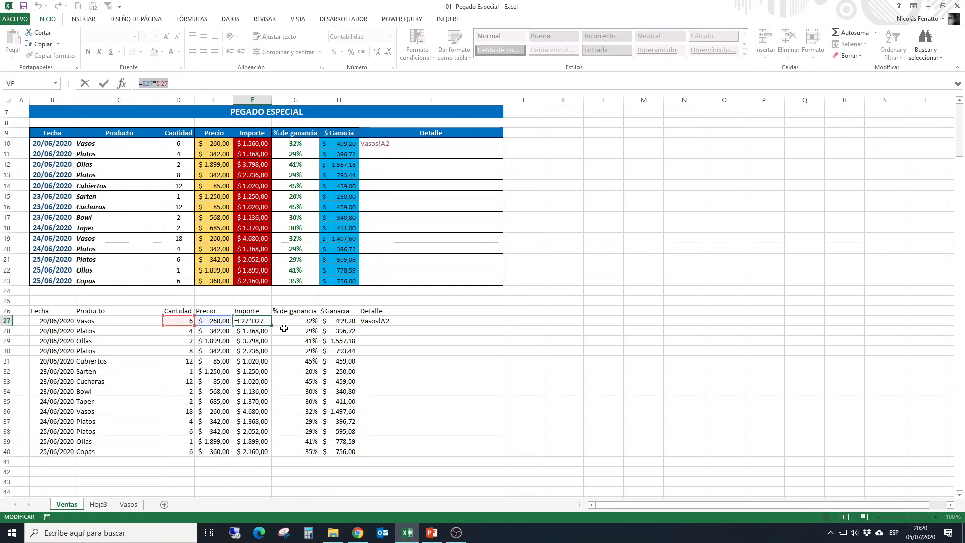
{"action": "key", "text": "Return"}
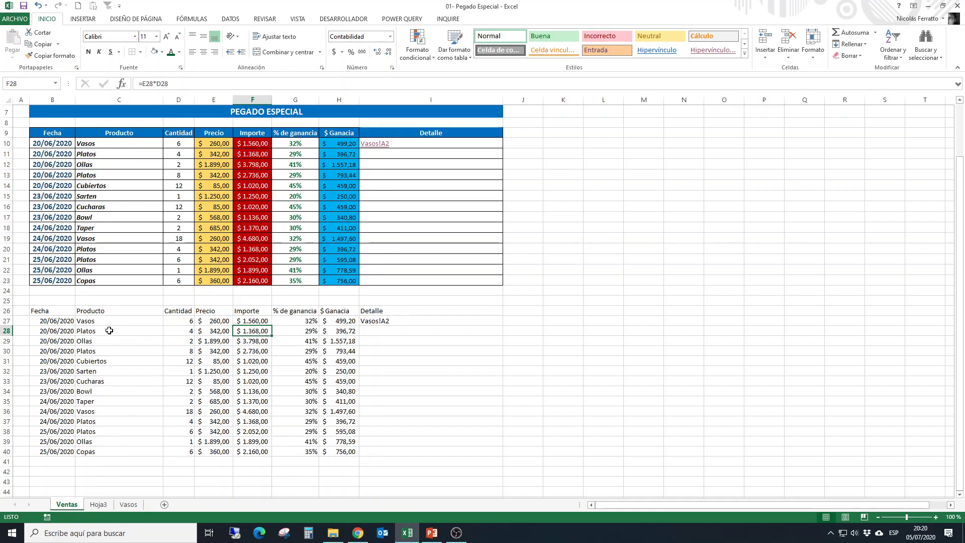
{"action": "left_click_drag", "start_coordinate": [50, 320], "coordinate": [482, 451]}
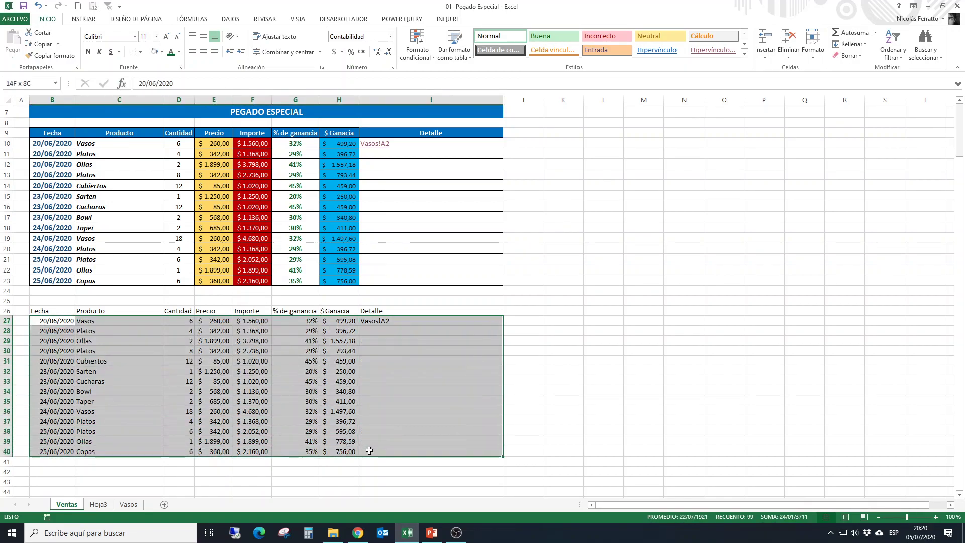
{"action": "left_click_drag", "start_coordinate": [68, 322], "coordinate": [56, 451]}
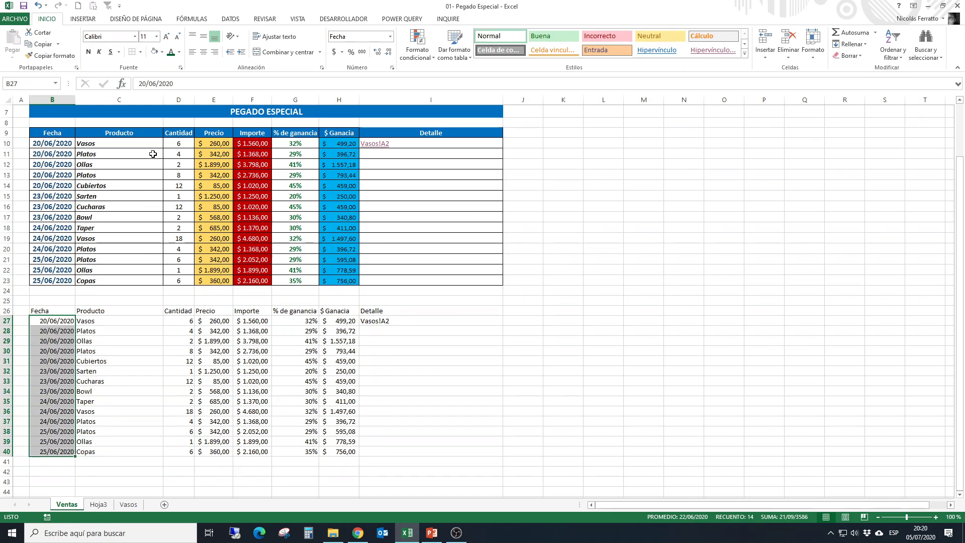
Clear the pasted table in rows 26 to 41, columns A to I, and select cell B26.
{"action": "left_click_drag", "start_coordinate": [20, 310], "coordinate": [409, 456]}
{"action": "key", "text": "Delete"}
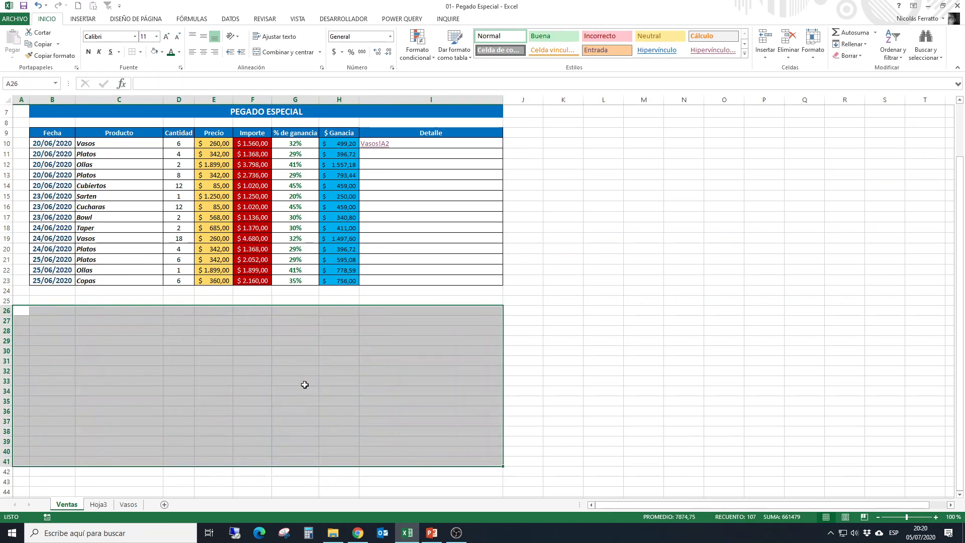
{"action": "left_click", "coordinate": [64, 309]}
Copy the sales table B9:I23, paste it at cell B26 keeping the source formatting, and check the Importe formula in F27.
{"action": "left_click_drag", "start_coordinate": [53, 133], "coordinate": [371, 280]}
{"action": "key", "text": "ctrl+c"}
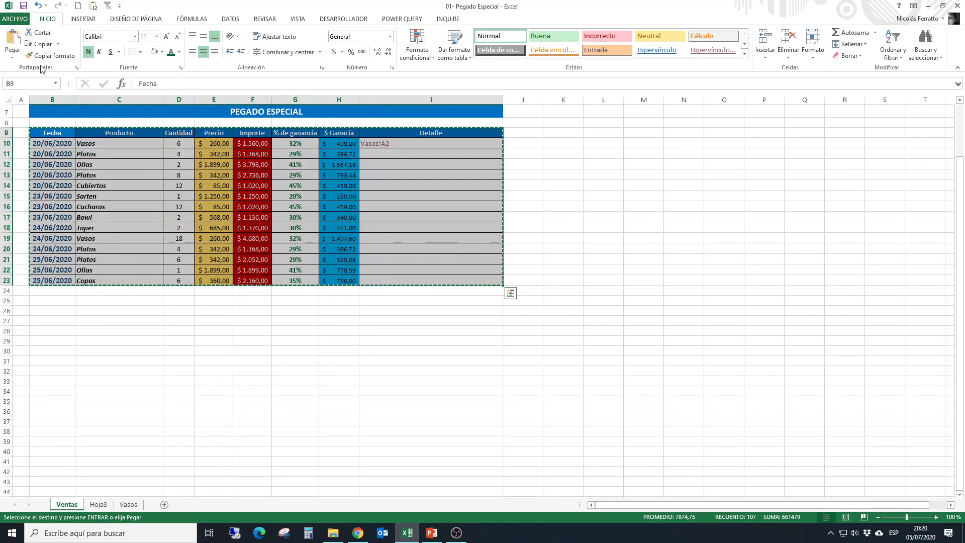
{"action": "left_click", "coordinate": [13, 53]}
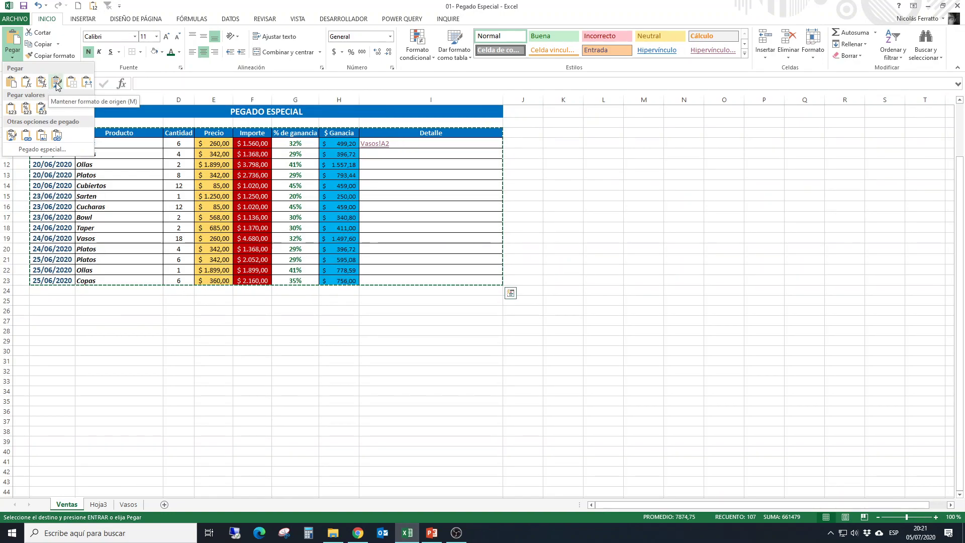
{"action": "left_click", "coordinate": [52, 309]}
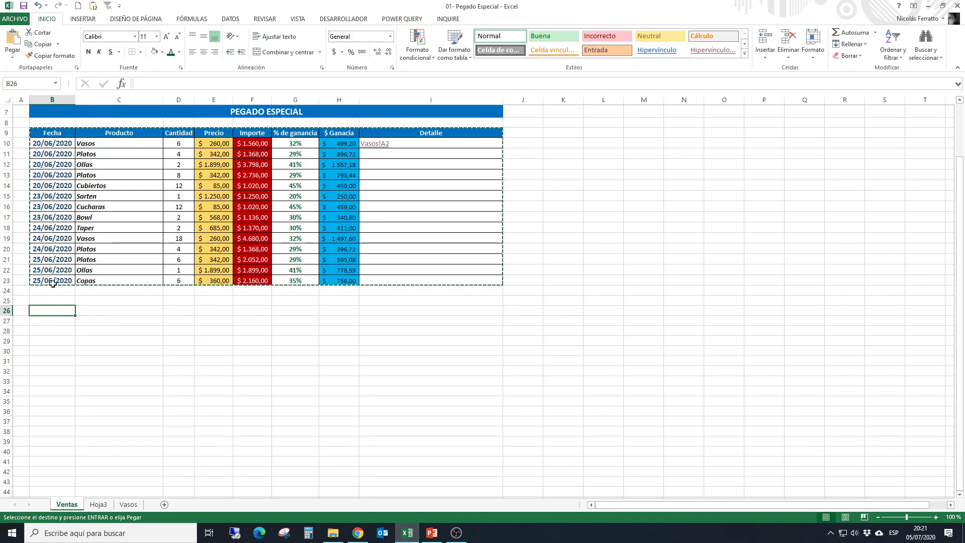
{"action": "left_click", "coordinate": [12, 54]}
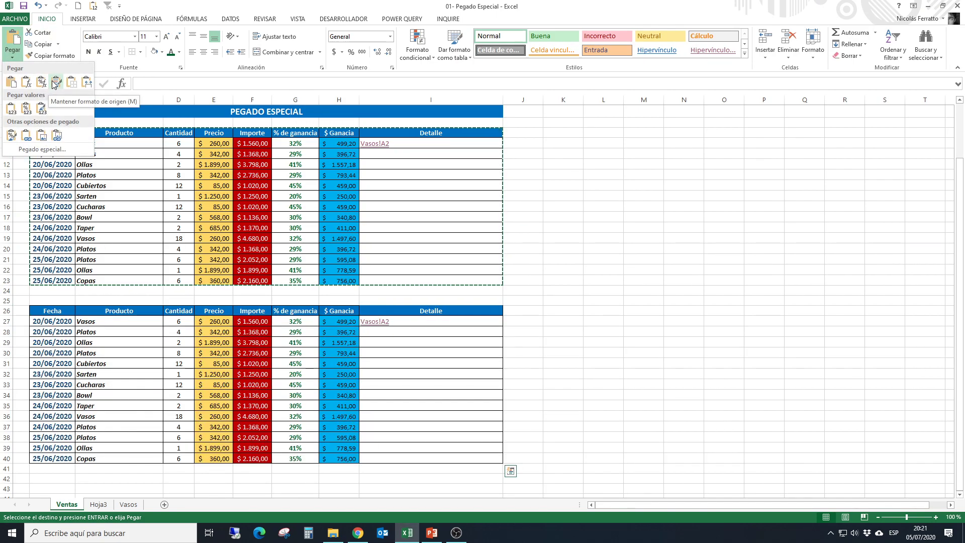
{"action": "left_click", "coordinate": [54, 83]}
{"action": "left_click", "coordinate": [250, 323]}
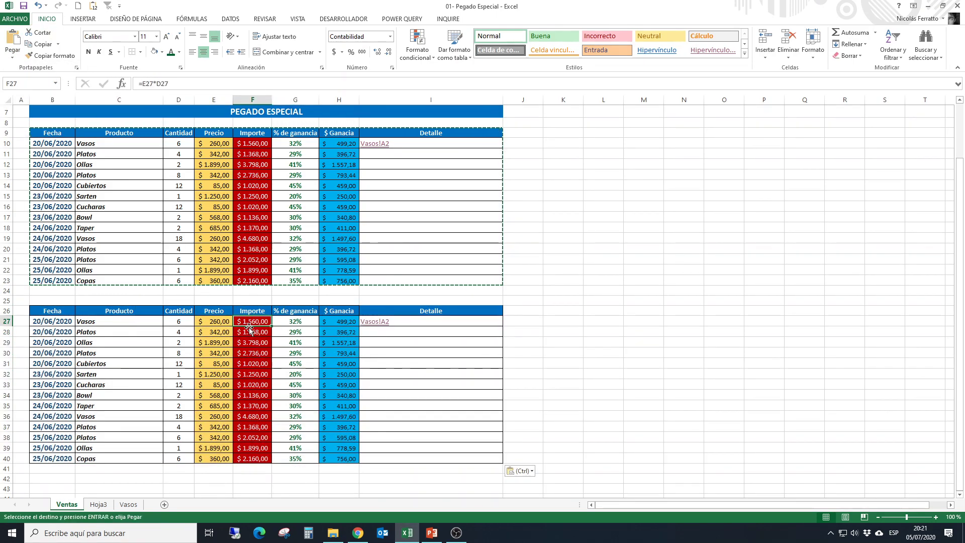
Check the pasted Precio and % de ganancia cells in row 27, and undo the paste at cell B26.
{"action": "left_click", "coordinate": [226, 322]}
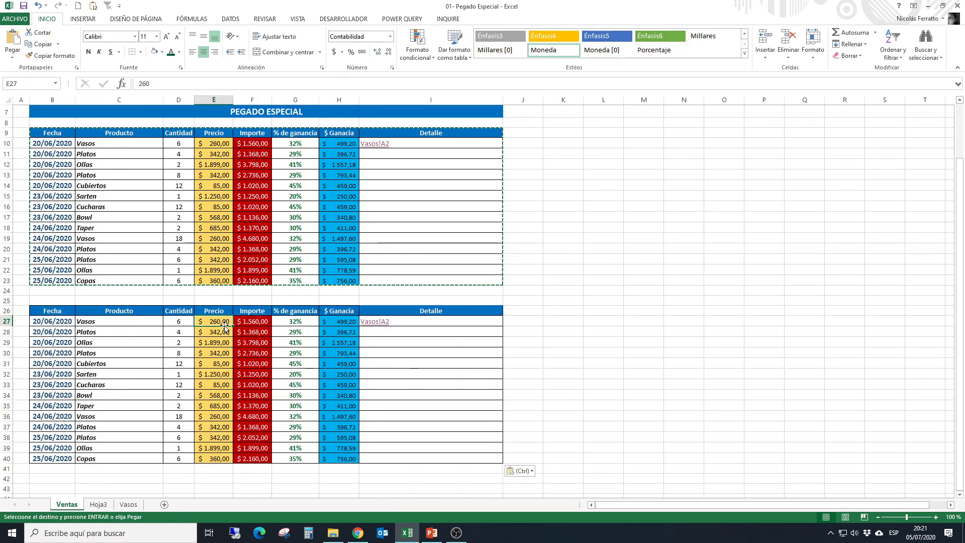
{"action": "left_click", "coordinate": [278, 324]}
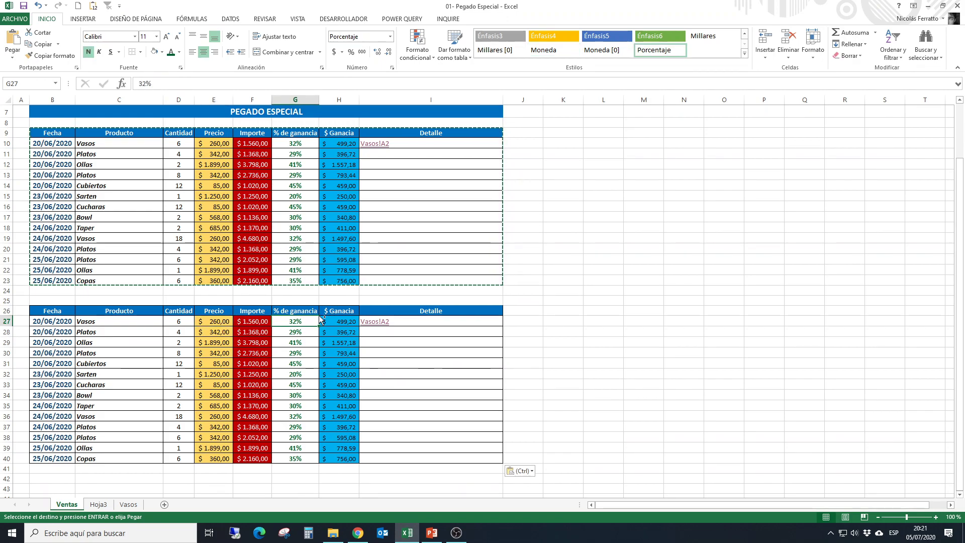
{"action": "key", "text": "ctrl+z"}
{"action": "left_click", "coordinate": [97, 310]}
{"action": "left_click", "coordinate": [61, 310]}
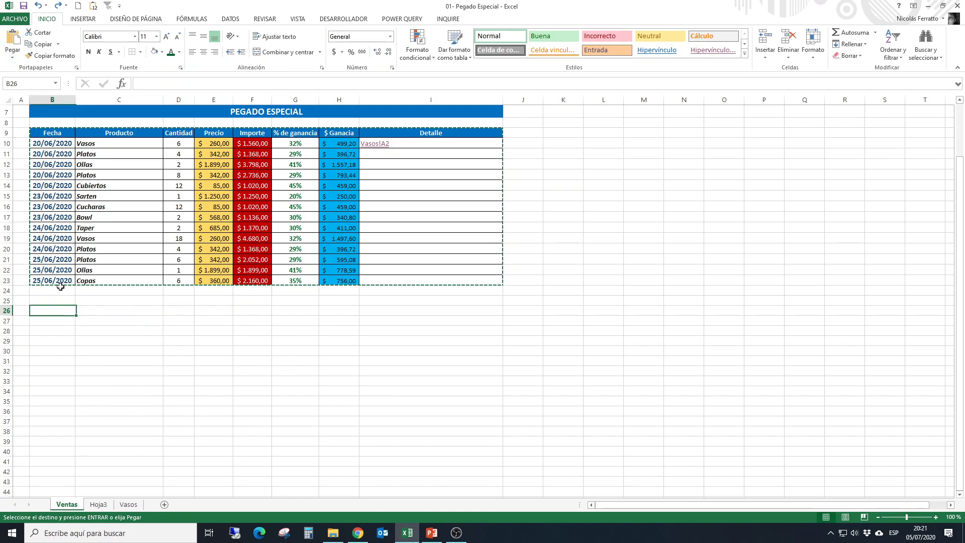
Paste the copied sales table at cell B26 without borders and check the Importe formula in F37.
{"action": "left_click", "coordinate": [16, 56]}
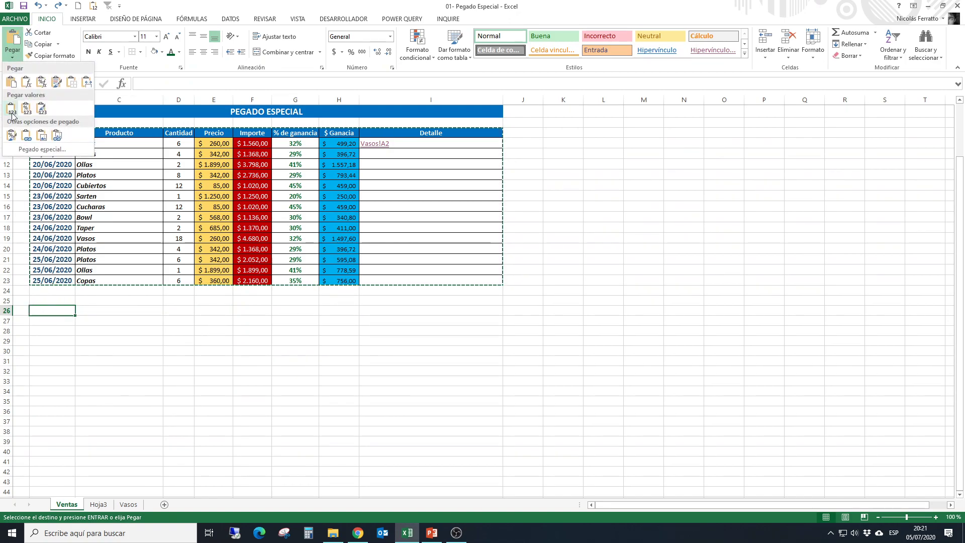
{"action": "left_click", "coordinate": [71, 86]}
{"action": "left_click", "coordinate": [525, 384]}
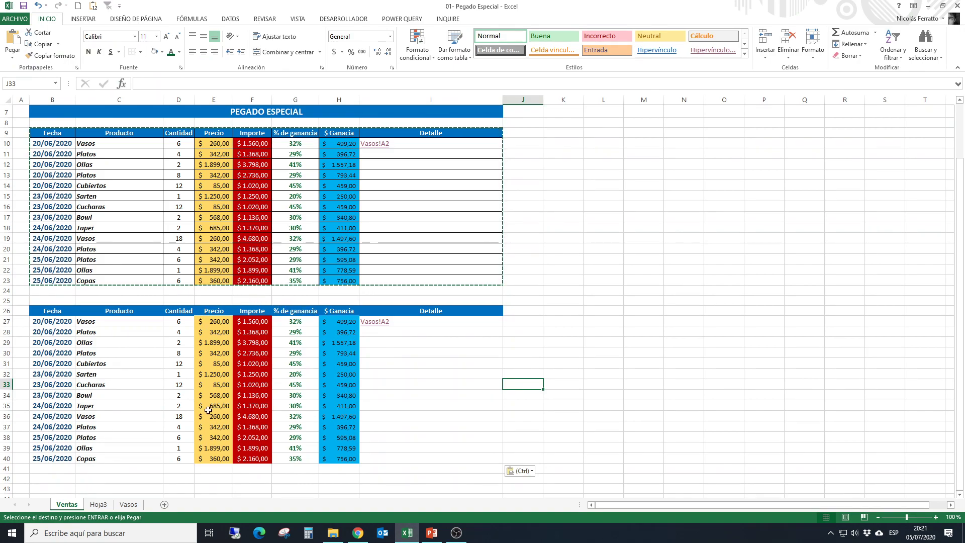
{"action": "left_click", "coordinate": [245, 425]}
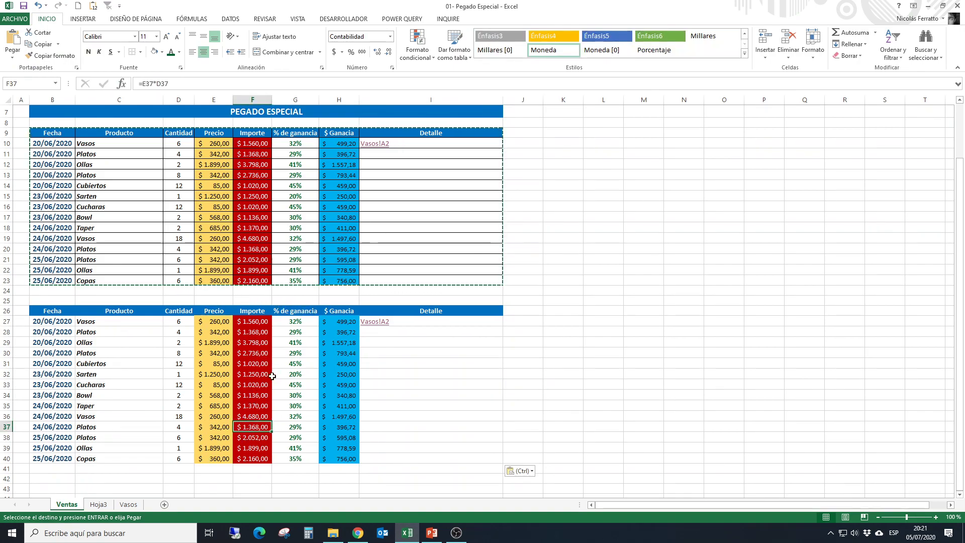
{"action": "left_click", "coordinate": [308, 367]}
Clear all contents and formats from the pasted table B26:I40 and select cell B26.
{"action": "left_click_drag", "start_coordinate": [48, 311], "coordinate": [415, 462]}
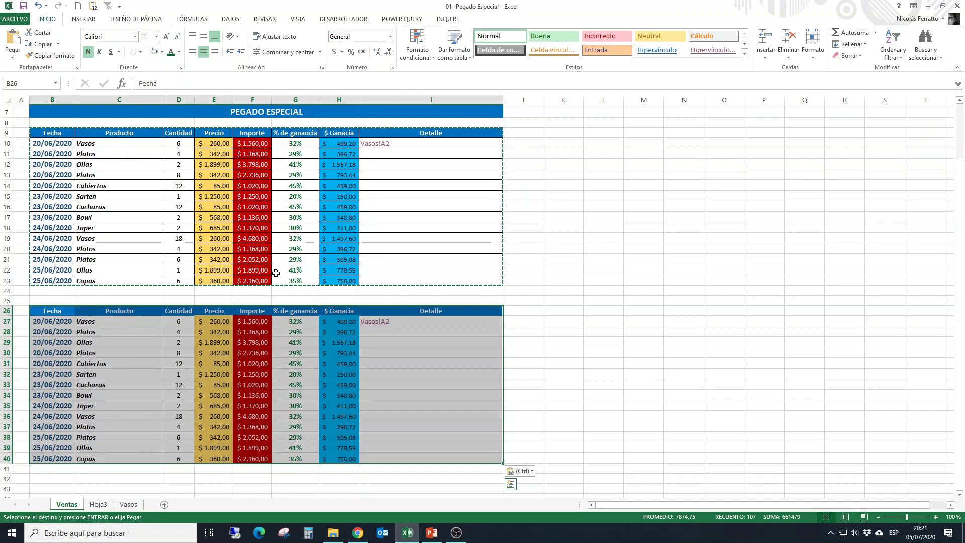
{"action": "key", "text": "Delete"}
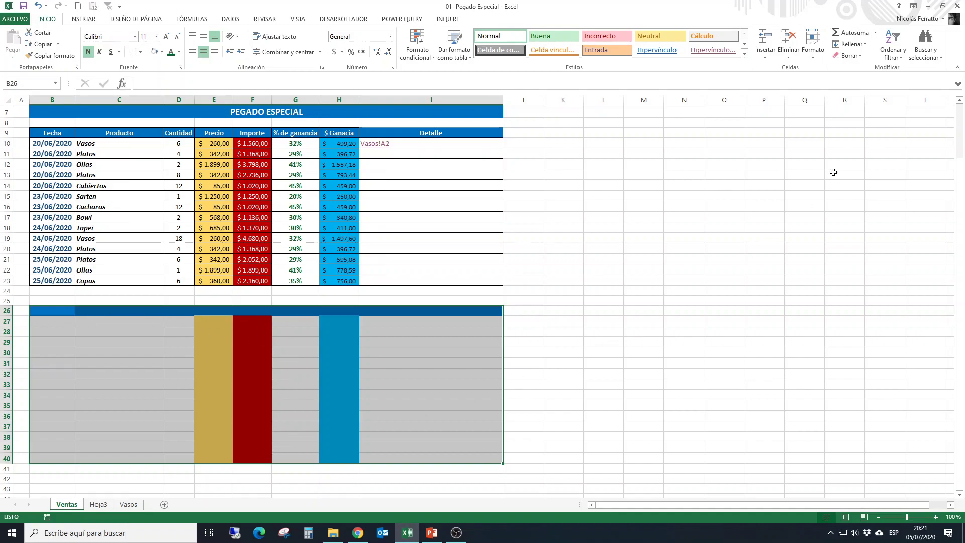
{"action": "left_click", "coordinate": [847, 56]}
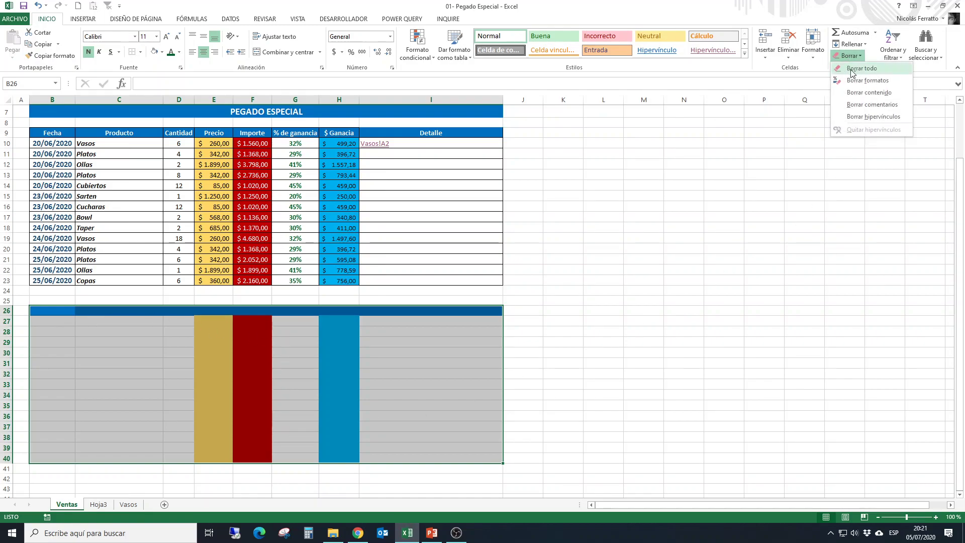
{"action": "left_click", "coordinate": [857, 71]}
{"action": "left_click", "coordinate": [63, 314]}
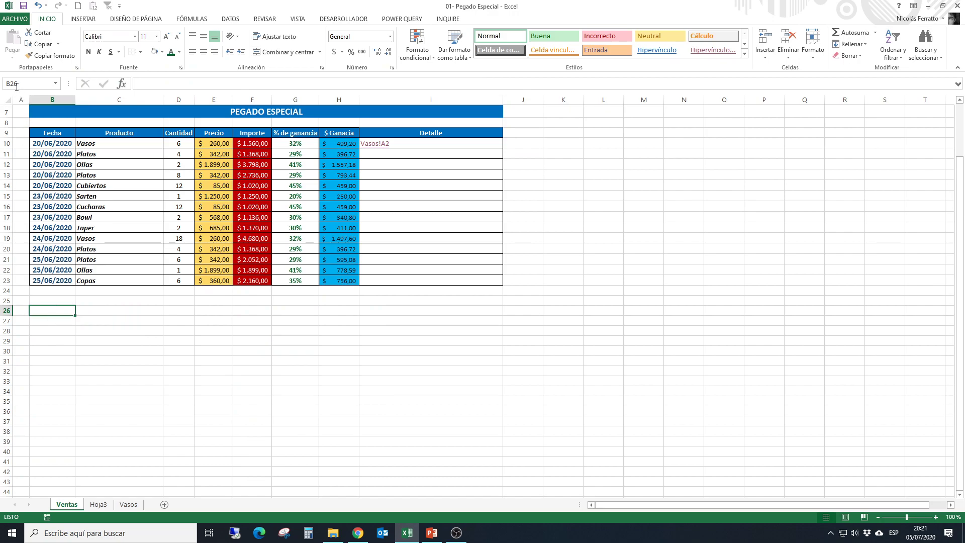
Copy the sales table B9:I23 and paste it normally at cell A1 of the Hoja3 sheet.
{"action": "left_click_drag", "start_coordinate": [63, 132], "coordinate": [431, 278]}
{"action": "key", "text": "ctrl+c"}
{"action": "left_click", "coordinate": [12, 54]}
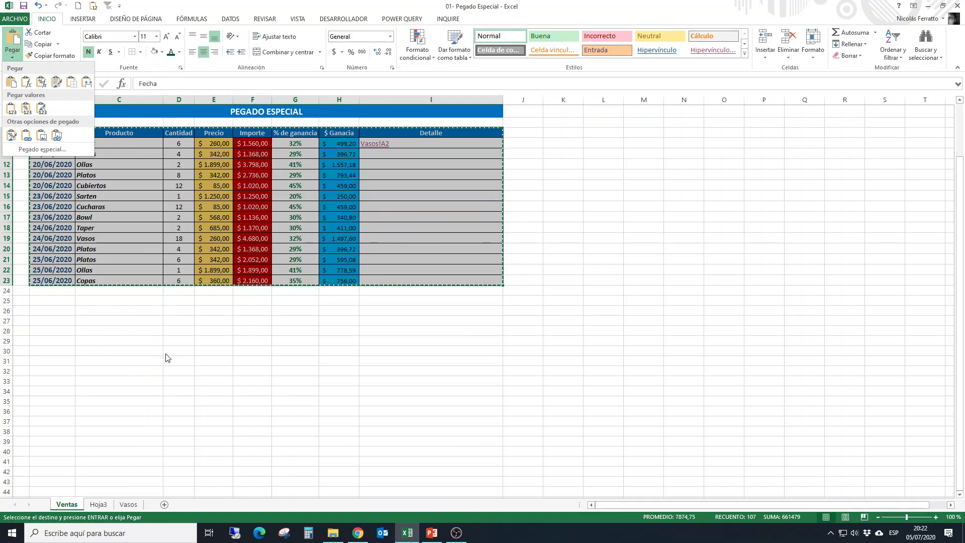
{"action": "left_click", "coordinate": [98, 505]}
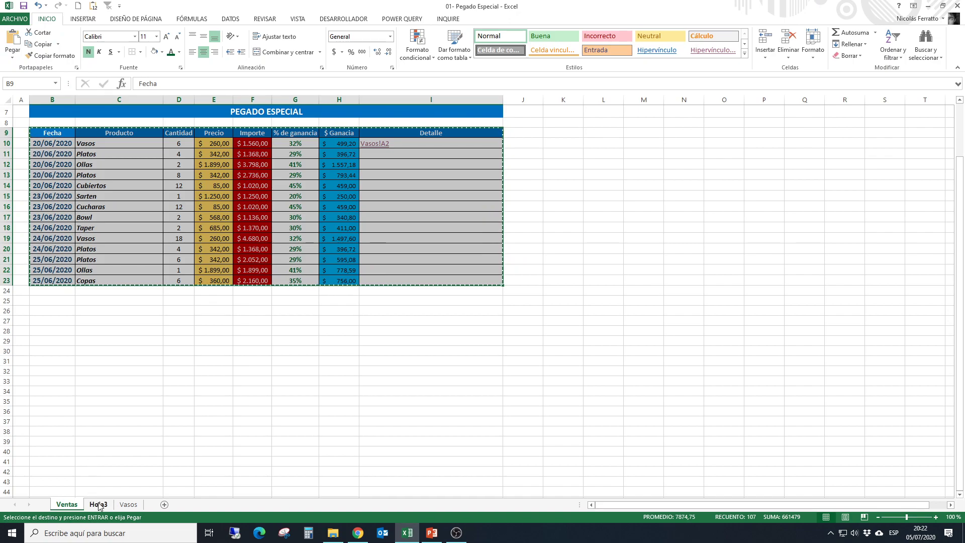
{"action": "left_click", "coordinate": [98, 505]}
{"action": "key", "text": "ctrl+v"}
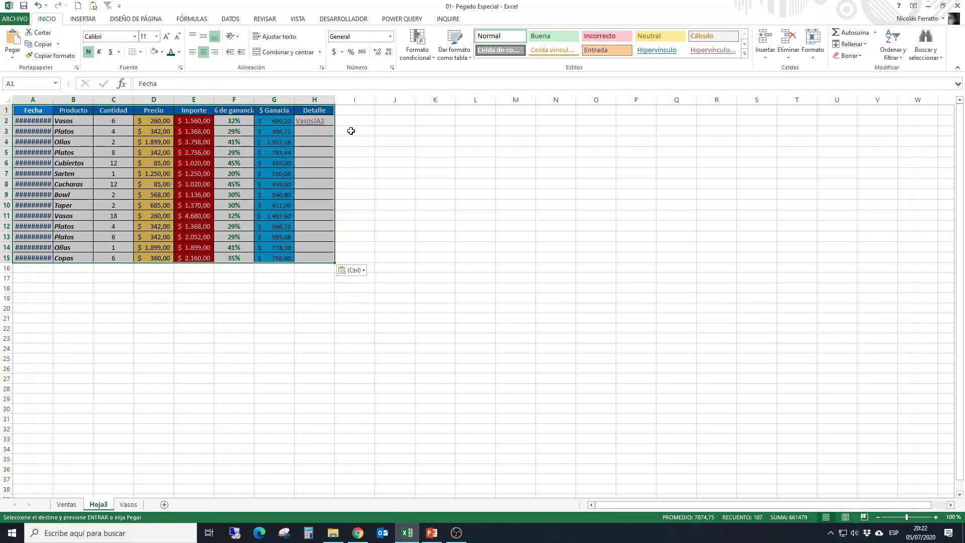
{"action": "left_click", "coordinate": [140, 287]}
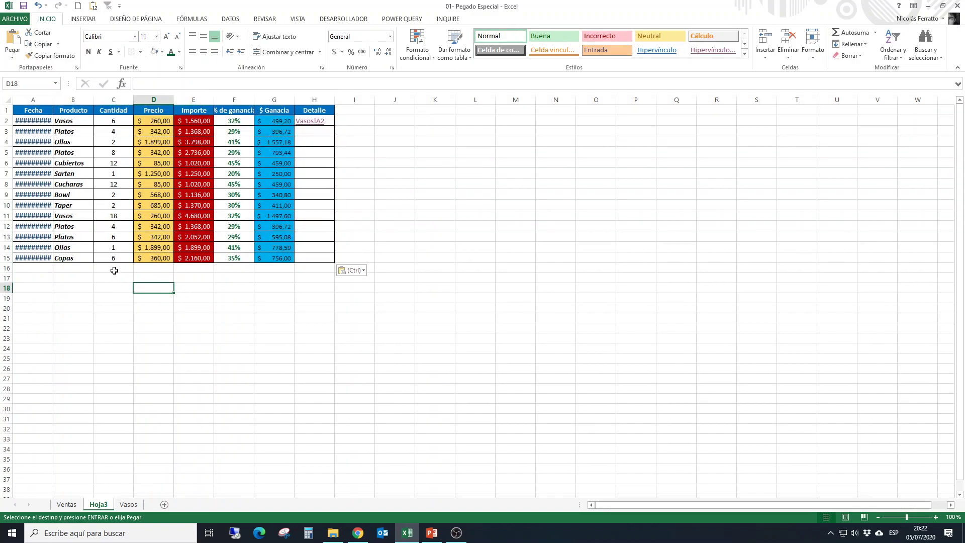
Paste the table again at A1 of Hoja3 keeping the source column widths, and compare it with the original on Ventas.
{"action": "left_click", "coordinate": [76, 504]}
{"action": "left_click_drag", "start_coordinate": [398, 205], "coordinate": [445, 279]}
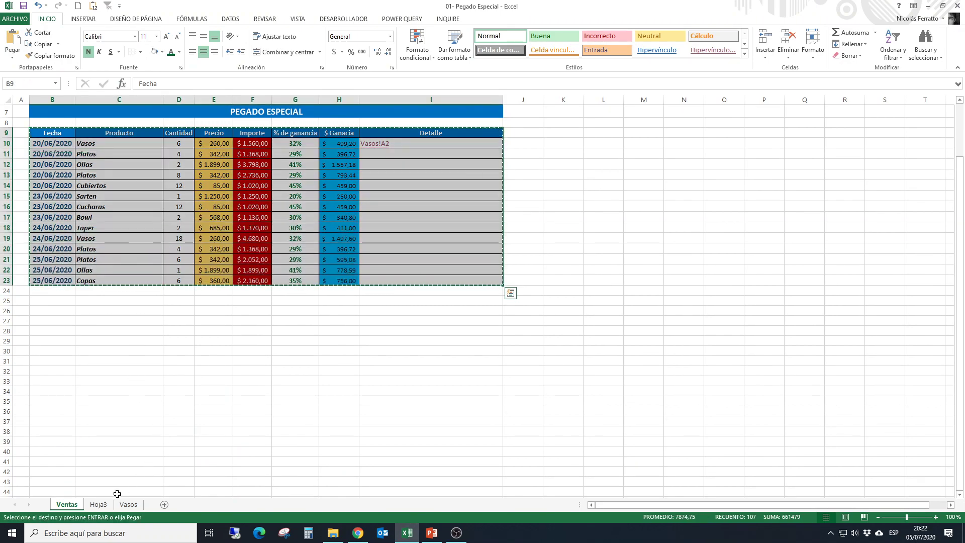
{"action": "left_click", "coordinate": [98, 505]}
{"action": "left_click", "coordinate": [33, 110]}
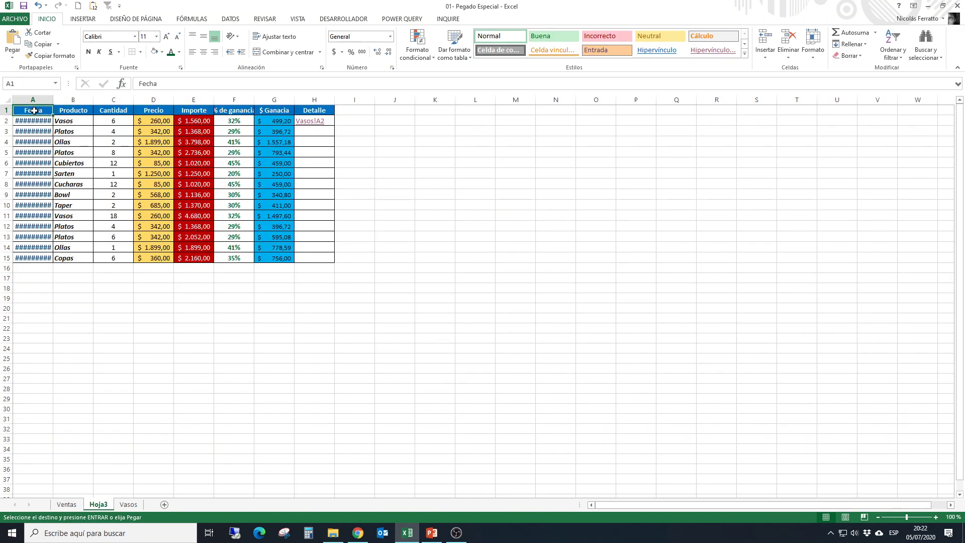
{"action": "left_click", "coordinate": [13, 52]}
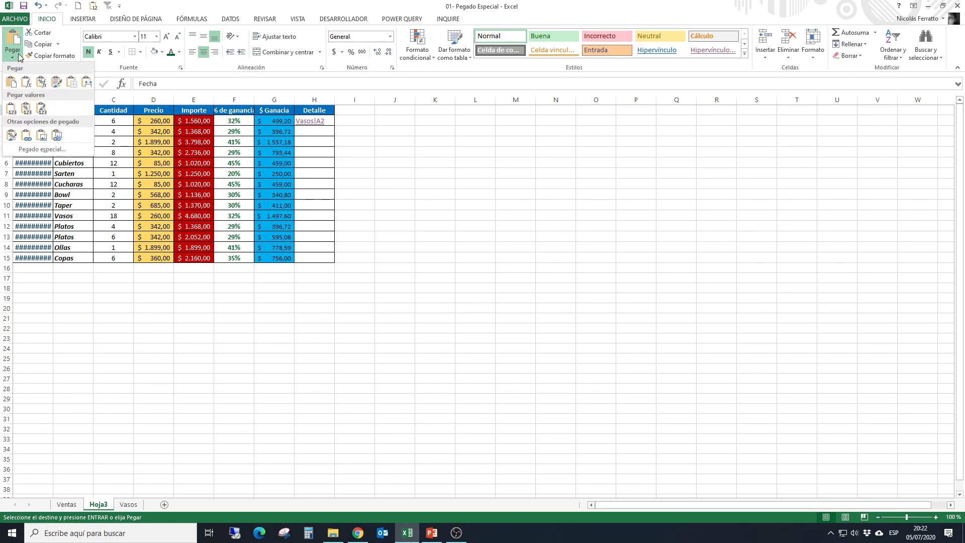
{"action": "left_click", "coordinate": [87, 86]}
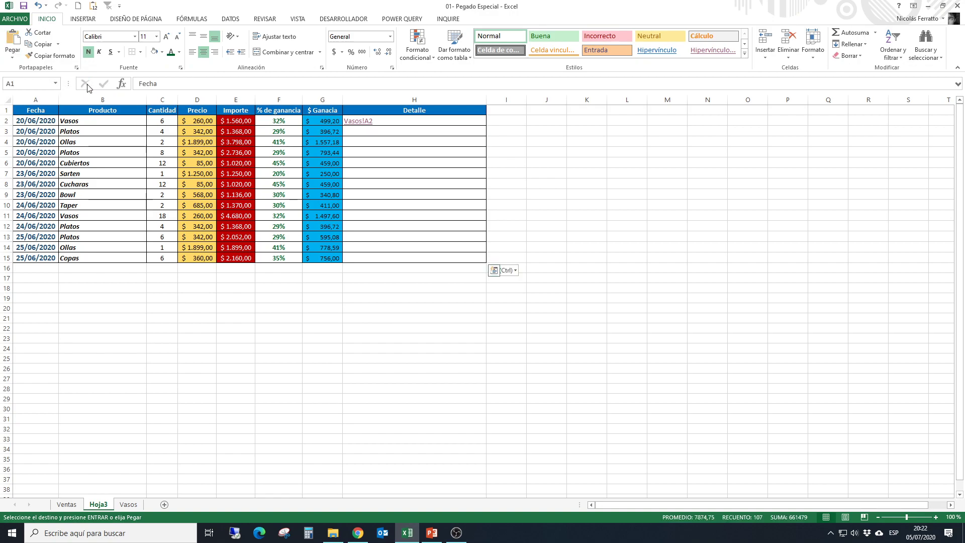
{"action": "left_click", "coordinate": [197, 287]}
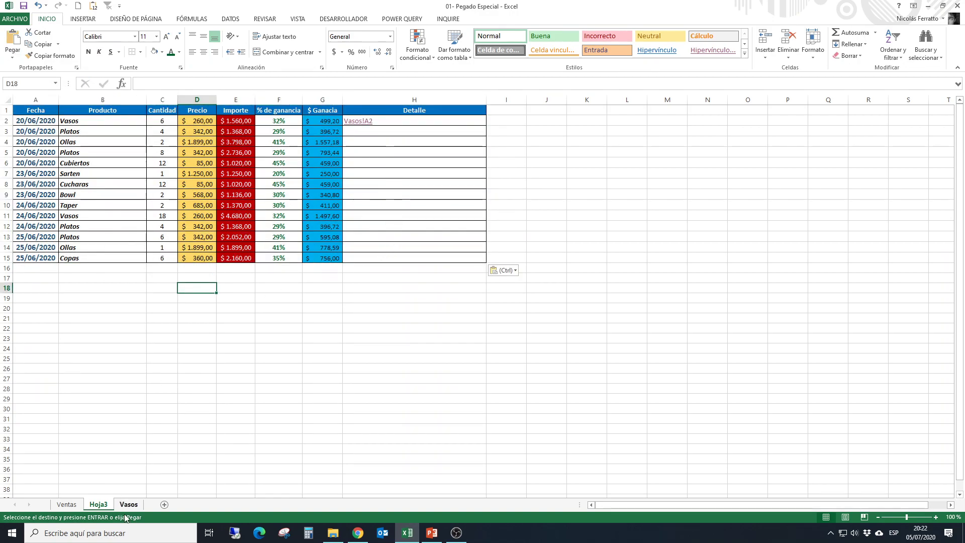
{"action": "left_click", "coordinate": [67, 505]}
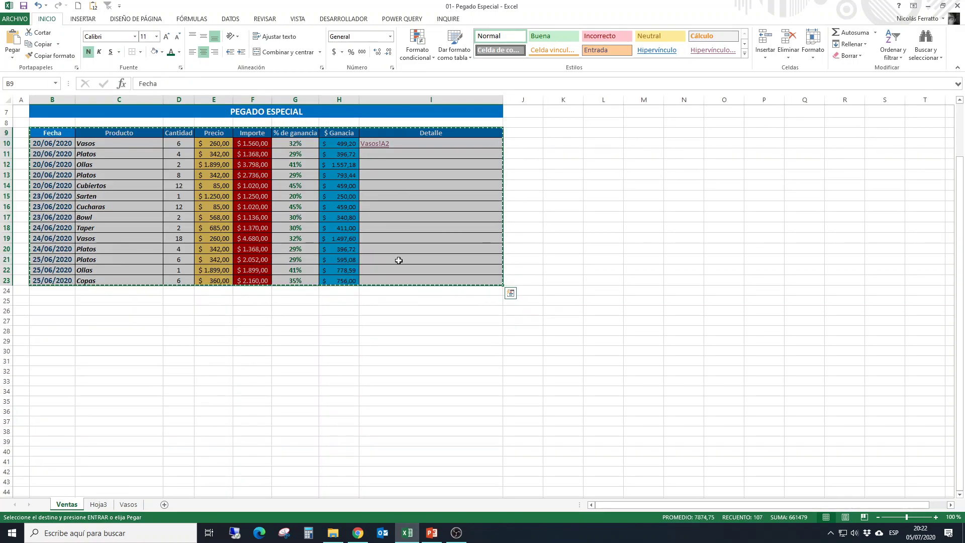
{"action": "left_click", "coordinate": [99, 505]}
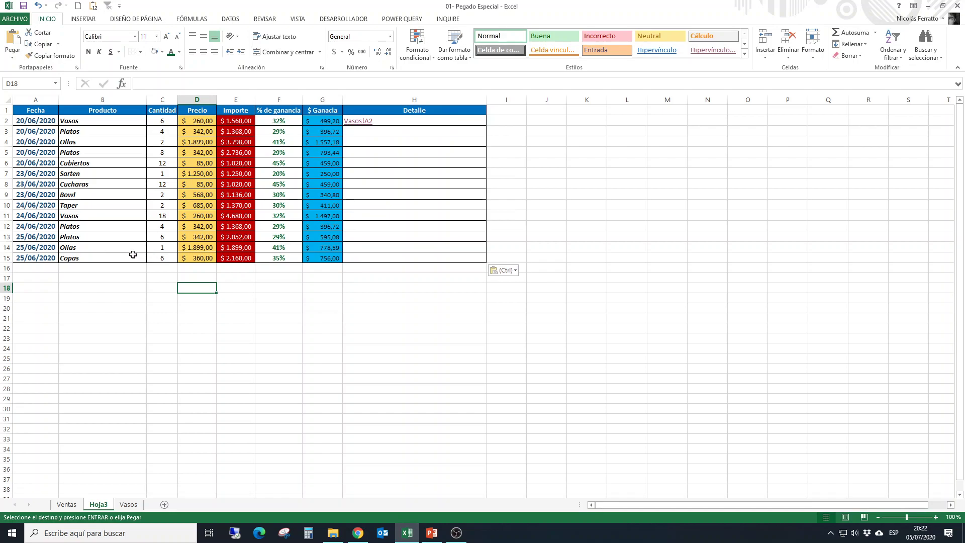
Add a new sheet after Hoja3 and paste the copied sales table at its cell A1 keeping the source column widths.
{"action": "left_click", "coordinate": [164, 504]}
{"action": "left_click", "coordinate": [66, 504]}
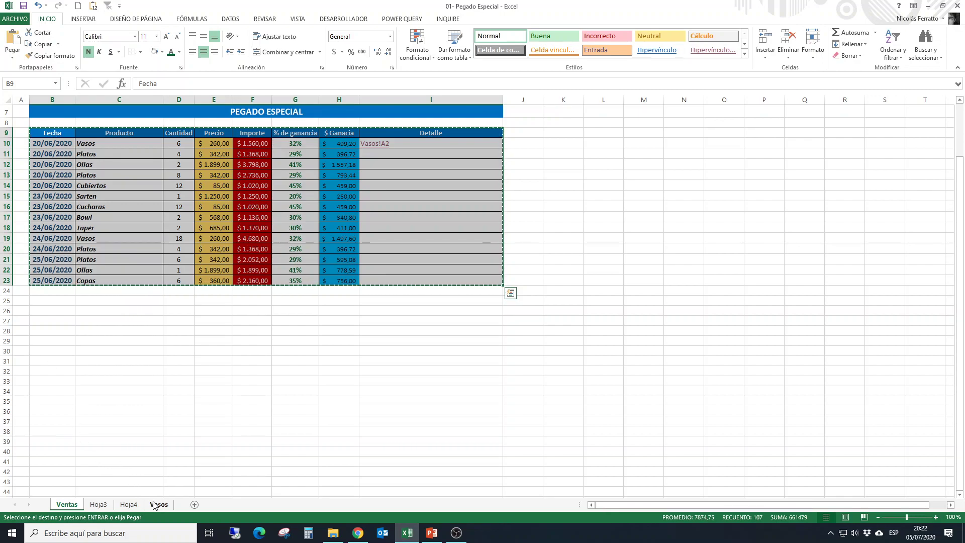
{"action": "left_click", "coordinate": [129, 504]}
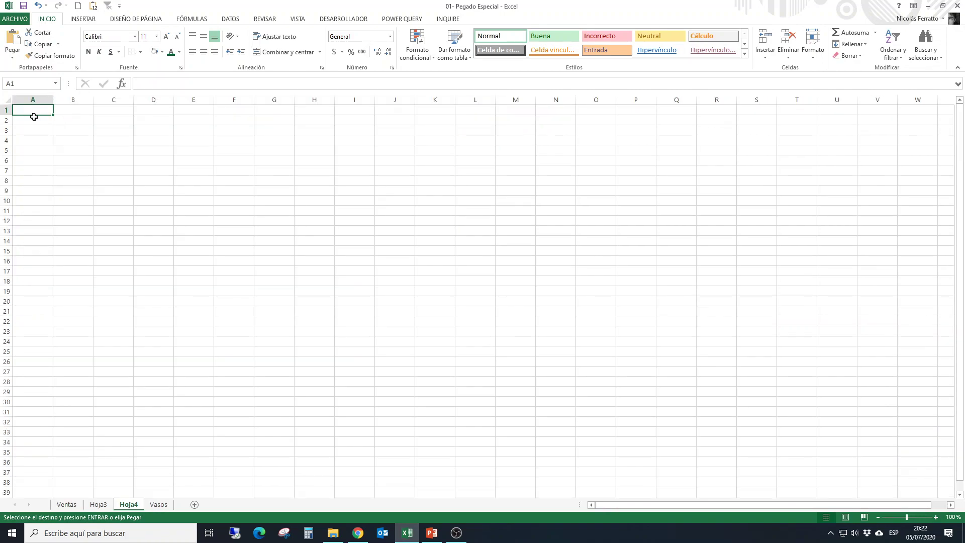
{"action": "left_click", "coordinate": [13, 55]}
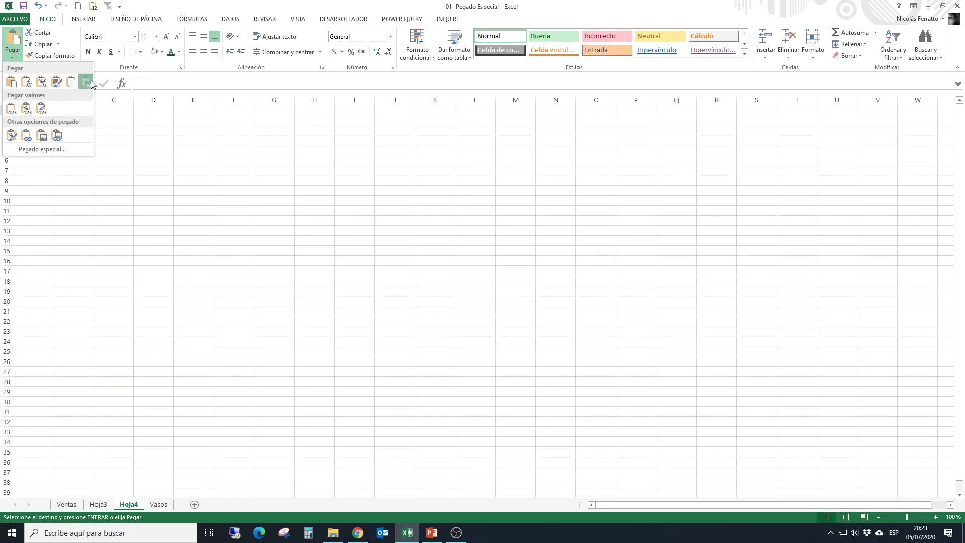
{"action": "left_click", "coordinate": [86, 82]}
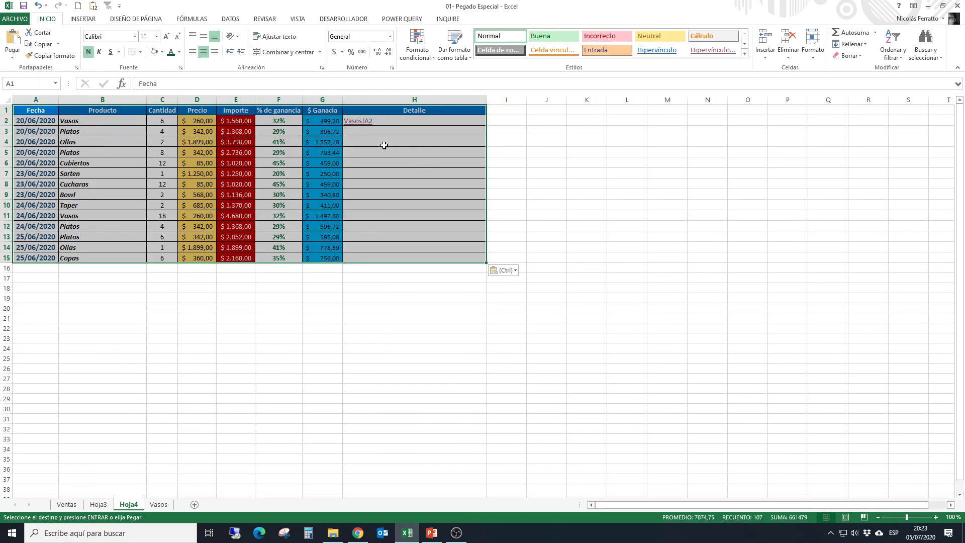
Examine the Fecha, Precio and Importe cells of the table pasted on the new sheet.
{"action": "left_click", "coordinate": [50, 214]}
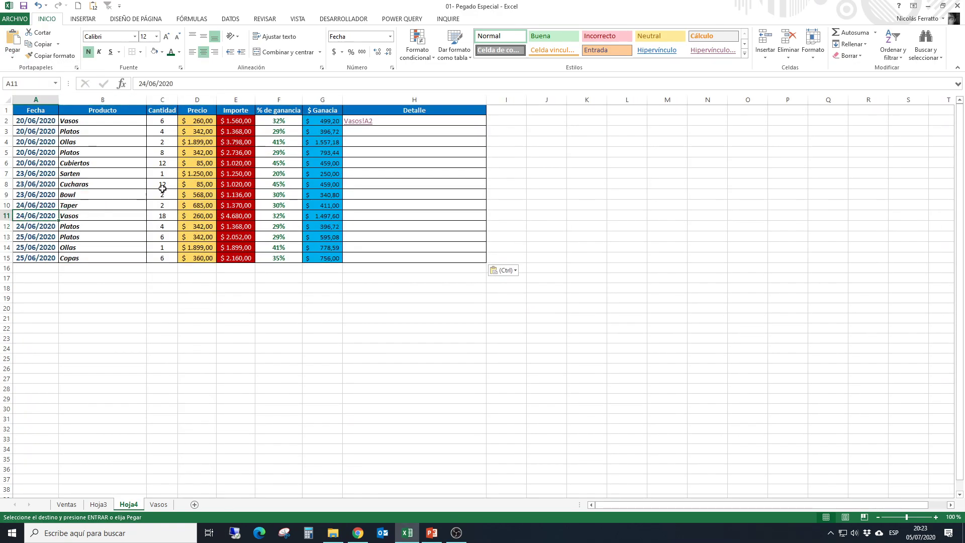
{"action": "left_click", "coordinate": [196, 184]}
{"action": "left_click", "coordinate": [222, 143]}
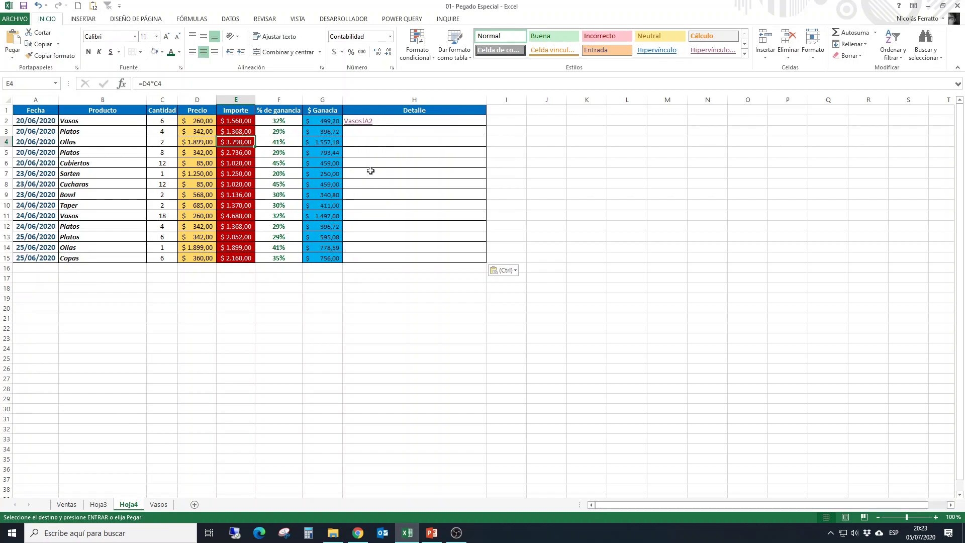
On the Ventas sheet, check the Importe formula in F14 and paste the copied table at cell B26 as values only.
{"action": "left_click", "coordinate": [67, 504]}
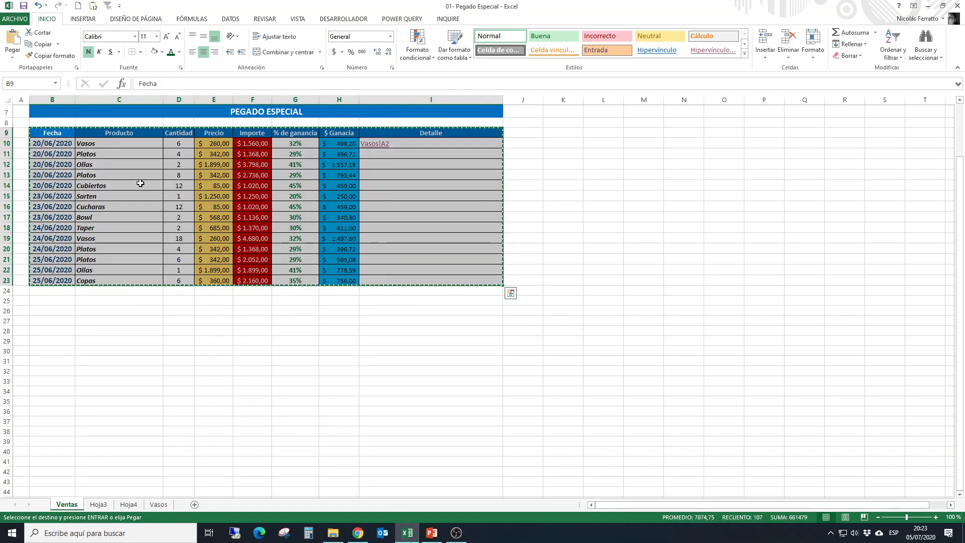
{"action": "left_click", "coordinate": [12, 55]}
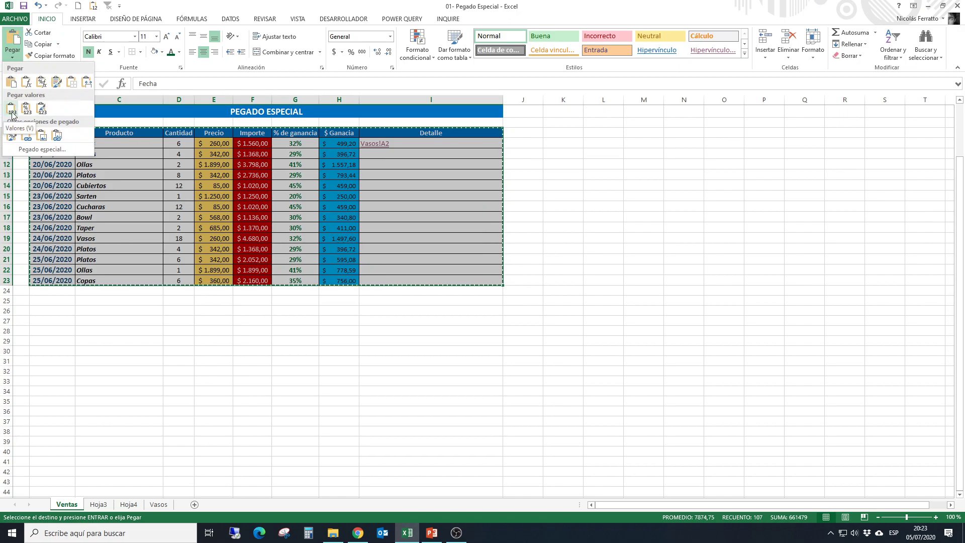
{"action": "left_click", "coordinate": [48, 312]}
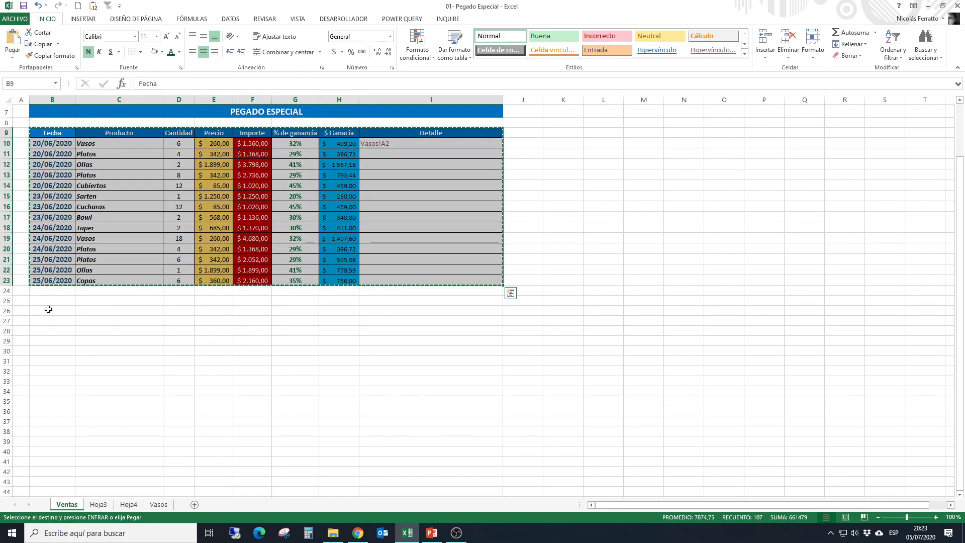
{"action": "left_click", "coordinate": [48, 308]}
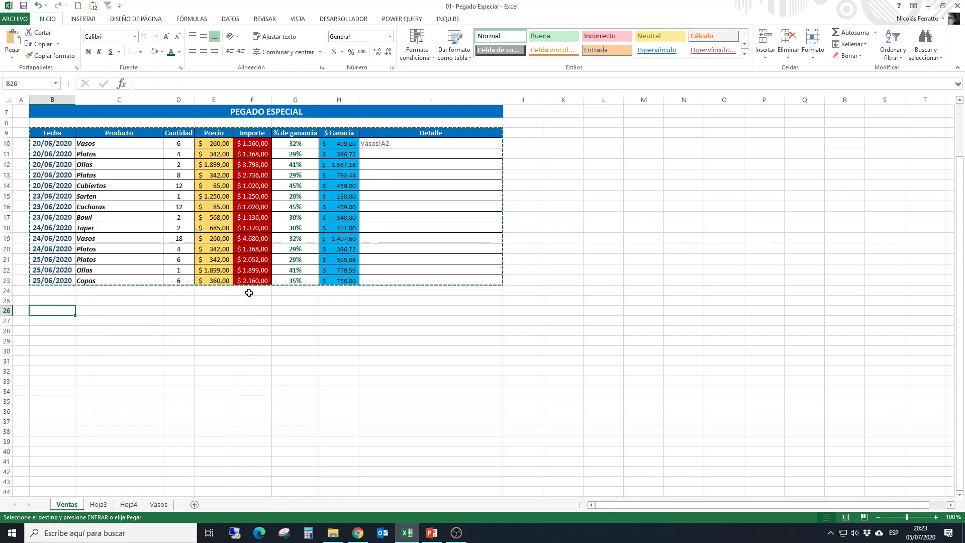
{"action": "left_click", "coordinate": [260, 185]}
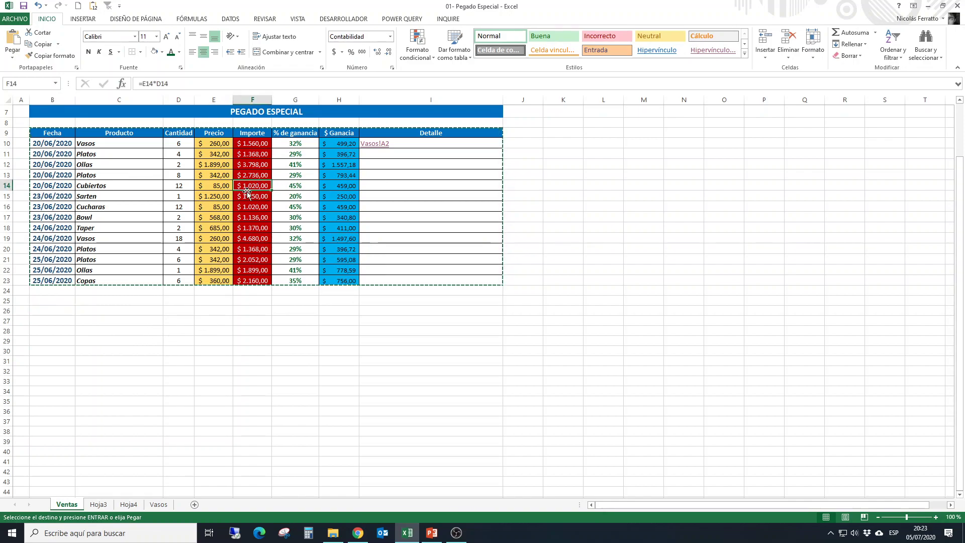
{"action": "left_click_drag", "start_coordinate": [57, 134], "coordinate": [484, 280]}
{"action": "left_click", "coordinate": [214, 330]}
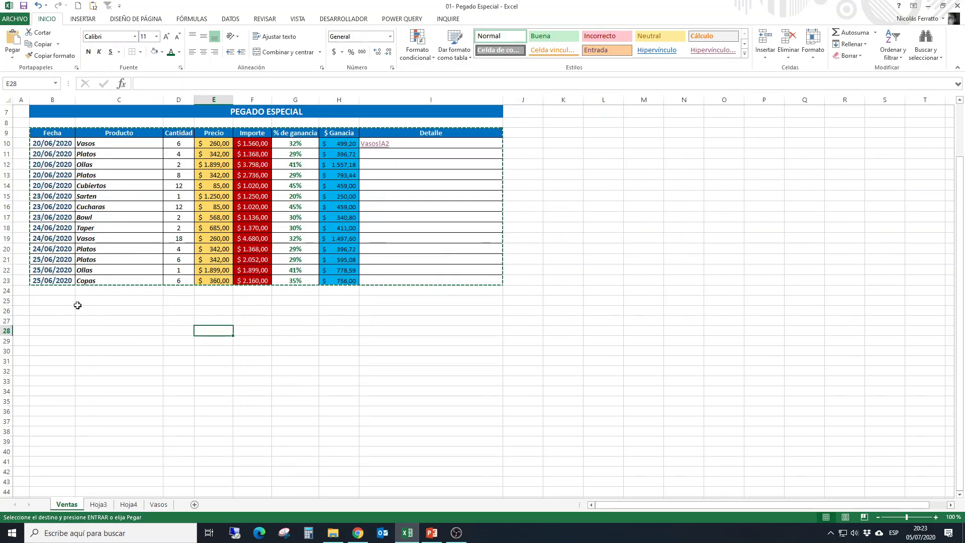
{"action": "left_click", "coordinate": [45, 311]}
{"action": "left_click", "coordinate": [12, 55]}
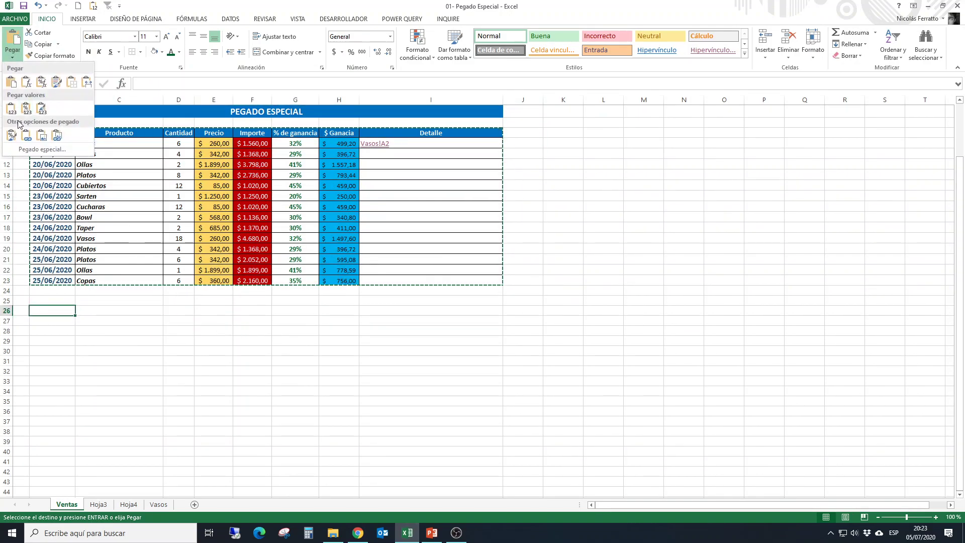
{"action": "left_click", "coordinate": [14, 110]}
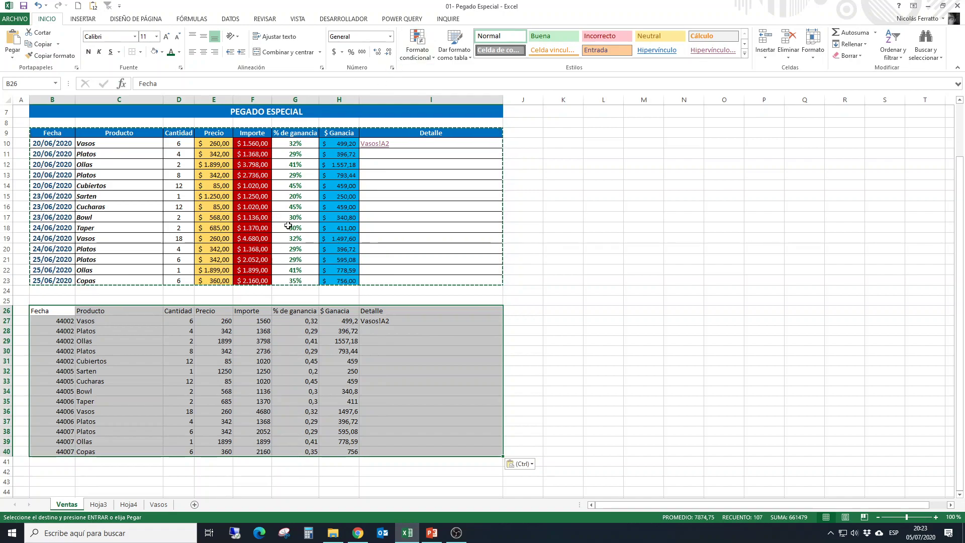
Compare the Importe cell F27 of the pasted table with the formula in F10 of the original table.
{"action": "left_click", "coordinate": [246, 330]}
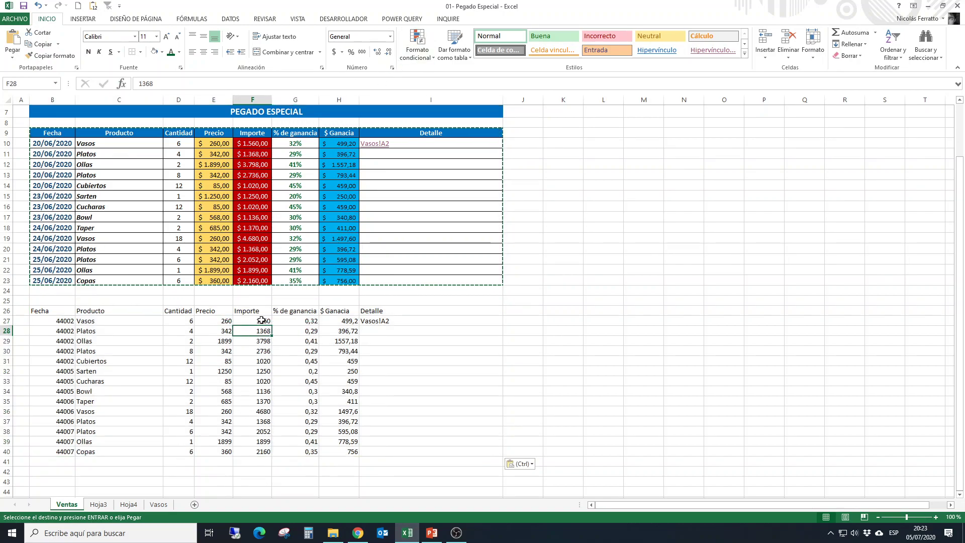
{"action": "left_click", "coordinate": [223, 321]}
{"action": "left_click", "coordinate": [259, 322]}
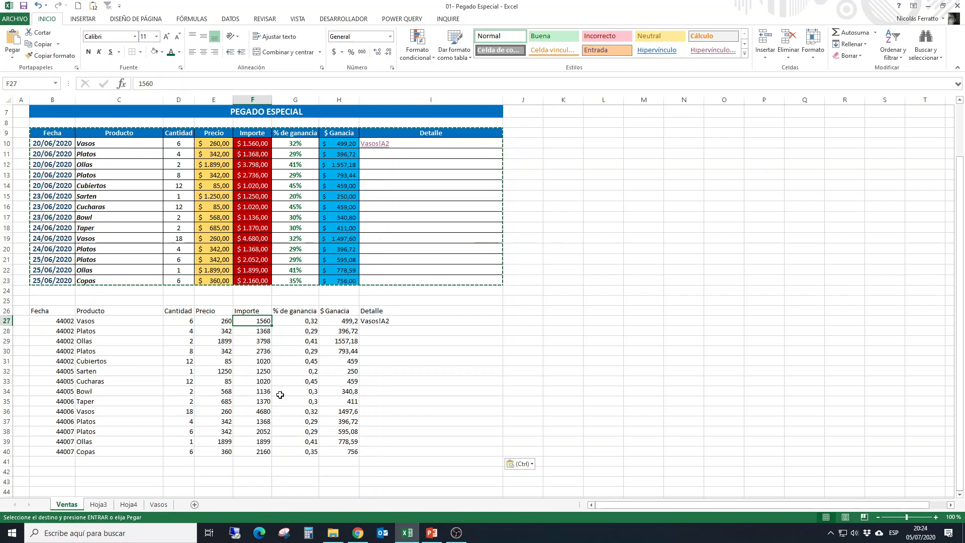
{"action": "left_click", "coordinate": [263, 144]}
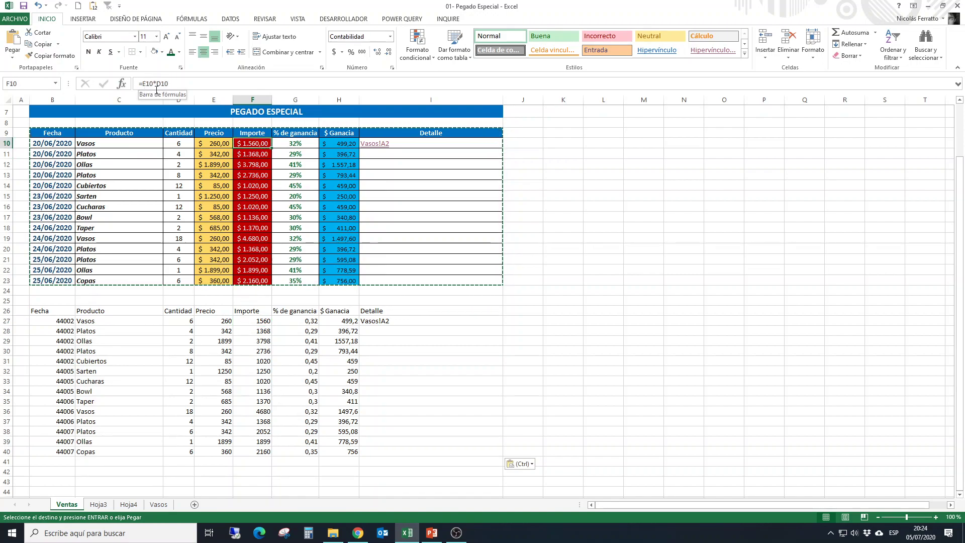
{"action": "left_click", "coordinate": [265, 320]}
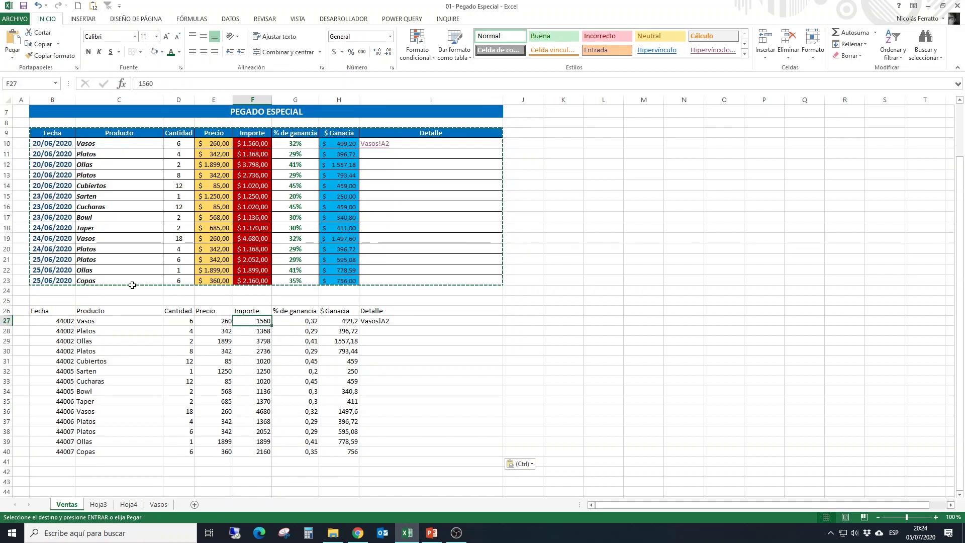
{"action": "double_click", "coordinate": [149, 82]}
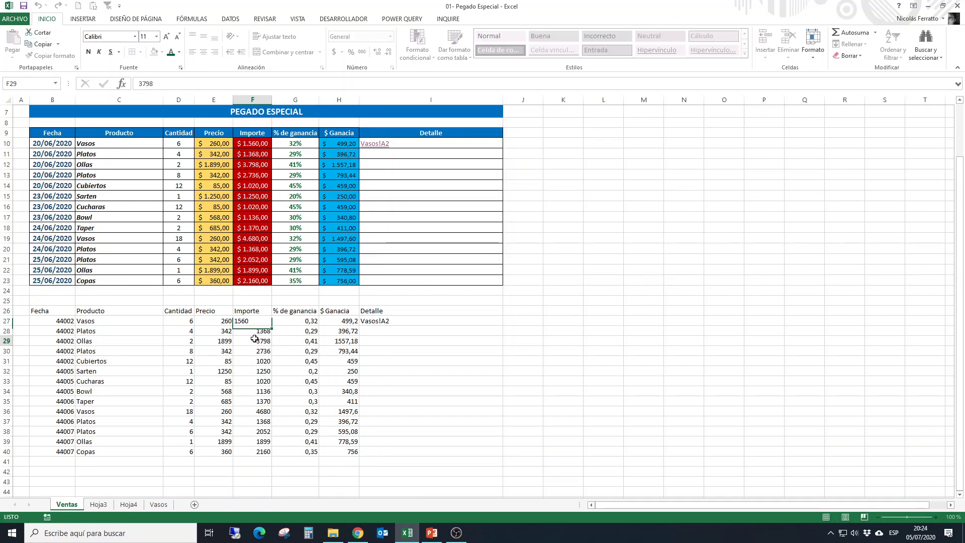
{"action": "key", "text": "Return"}
{"action": "key", "text": "Up"}
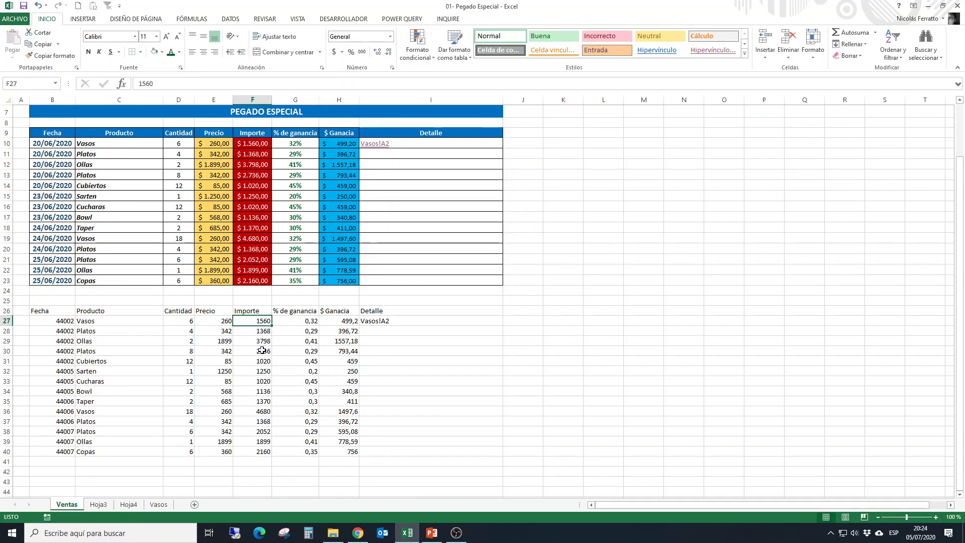
Set the Cantidad of the first Vasos row to 12 in the original (D10) and pasted (D27) tables, and check the pasted Importe.
{"action": "left_click", "coordinate": [180, 144]}
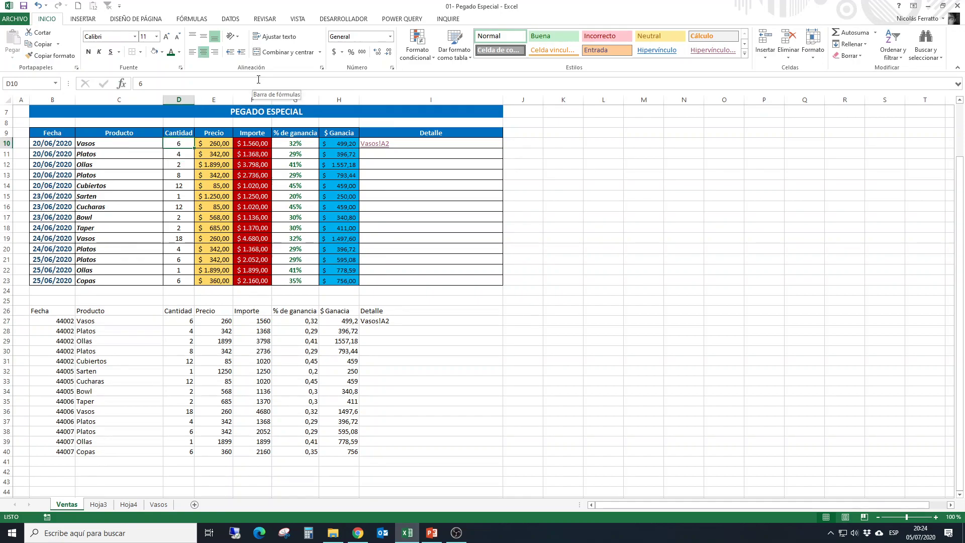
{"action": "type", "text": "12"}
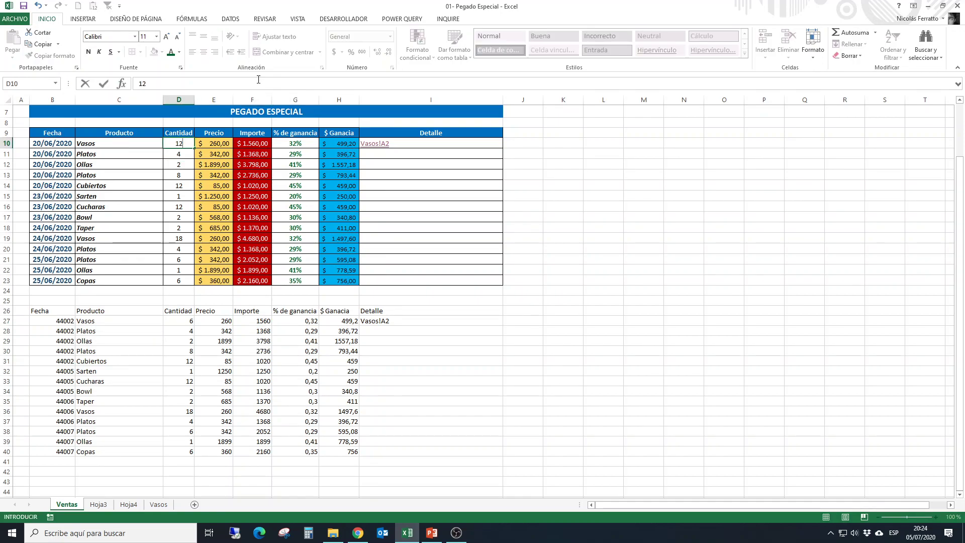
{"action": "key", "text": "Return"}
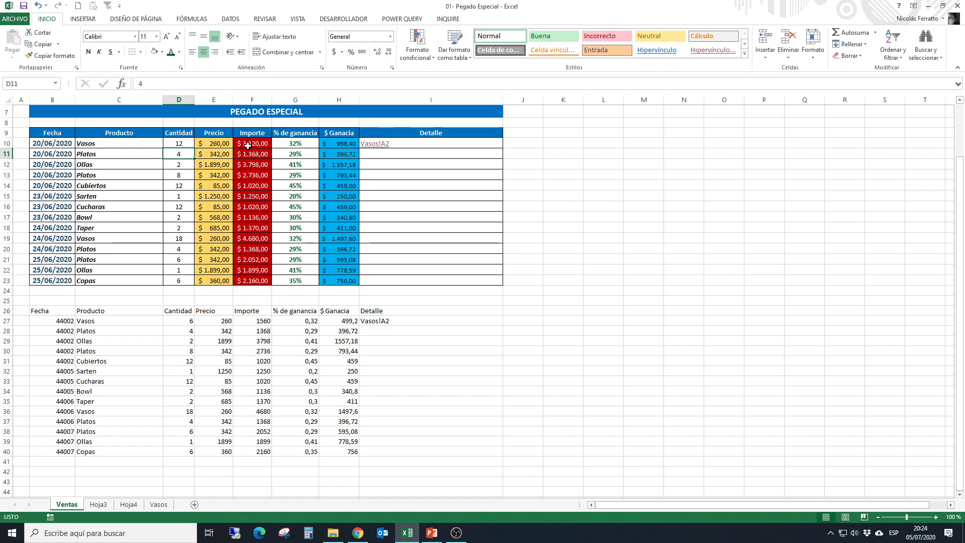
{"action": "left_click", "coordinate": [185, 321]}
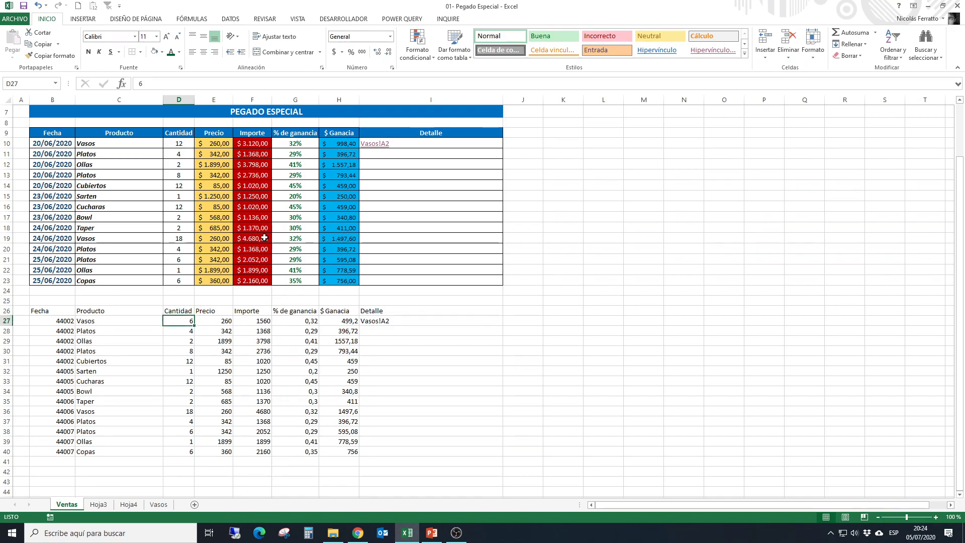
{"action": "type", "text": "12"}
{"action": "key", "text": "Return"}
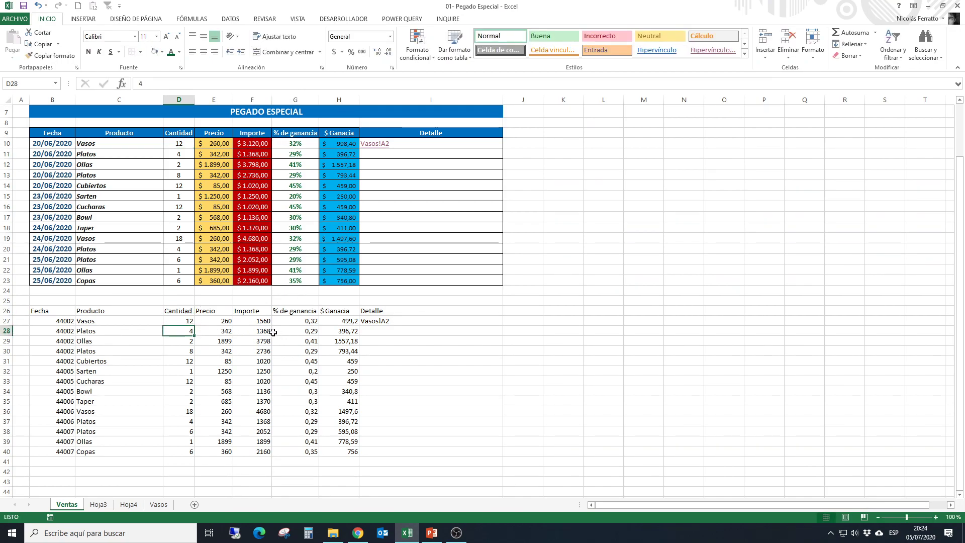
{"action": "left_click", "coordinate": [262, 320]}
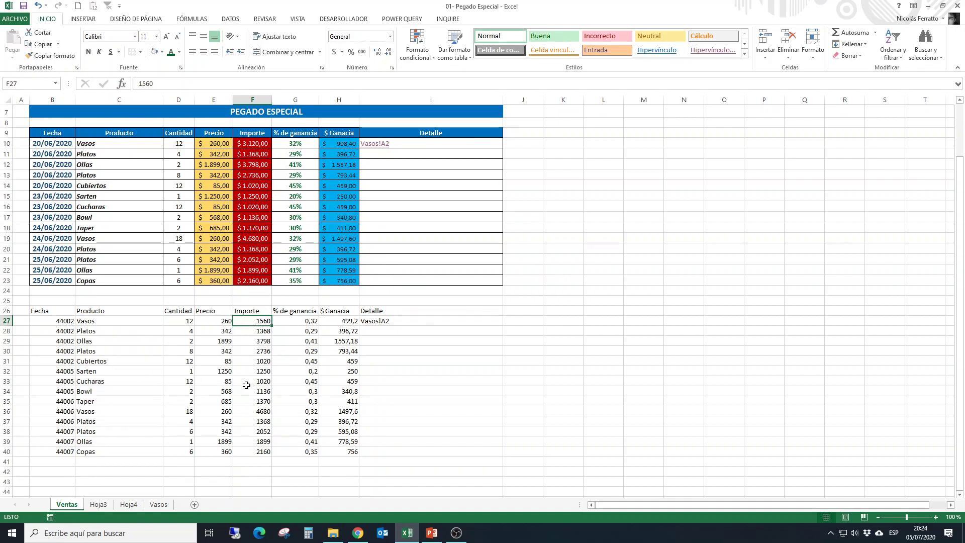
Clear the values-only table from B26:I40 and copy the original sales table B9:I23 again.
{"action": "left_click_drag", "start_coordinate": [33, 308], "coordinate": [376, 415]}
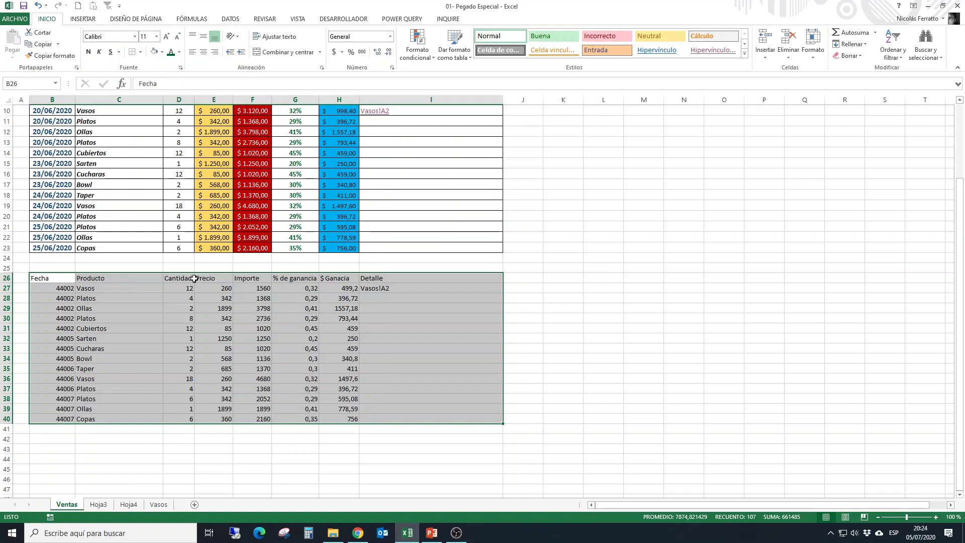
{"action": "key", "text": "Delete"}
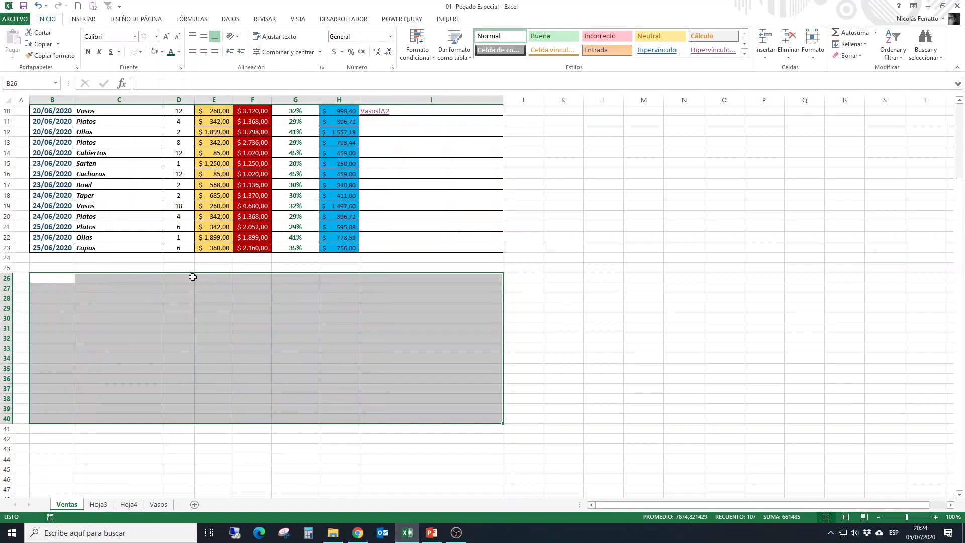
{"action": "scroll", "coordinate": [69, 296], "scroll_direction": "up", "scroll_amount": 2}
{"action": "left_click_drag", "start_coordinate": [52, 164], "coordinate": [430, 310]}
{"action": "key", "text": "ctrl+c"}
Paste the copied table at B26 as values with number formatting and check the Importe content of F27.
{"action": "left_click", "coordinate": [63, 339]}
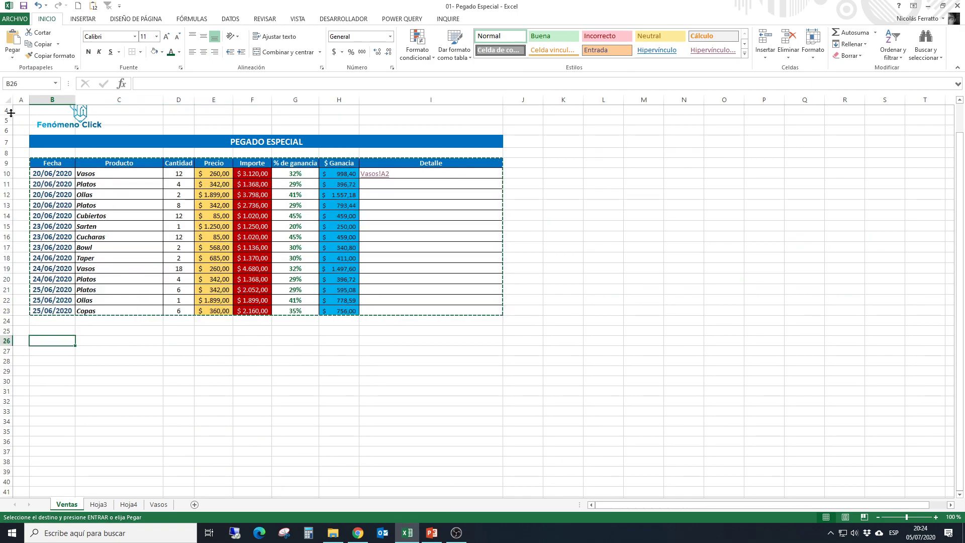
{"action": "left_click", "coordinate": [12, 54]}
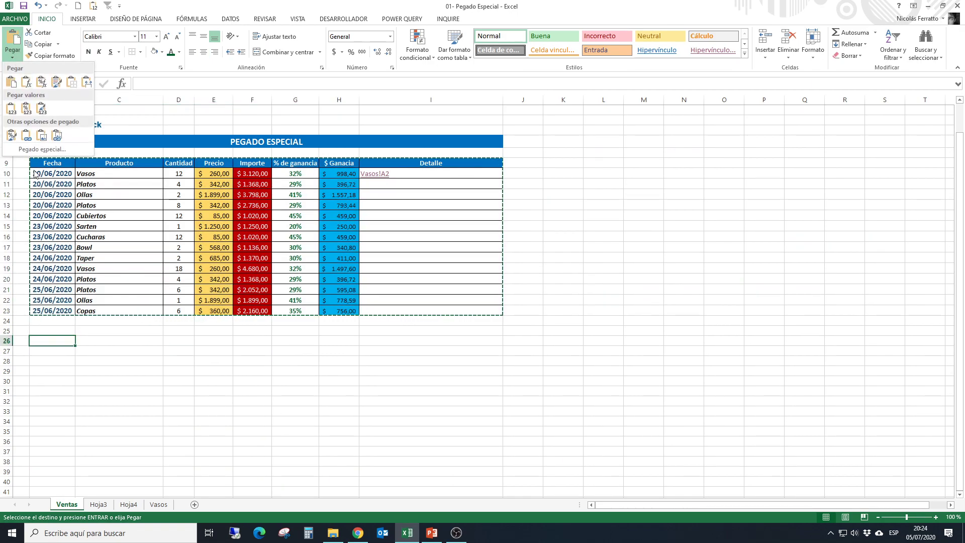
{"action": "left_click", "coordinate": [27, 108]}
{"action": "left_click", "coordinate": [365, 371]}
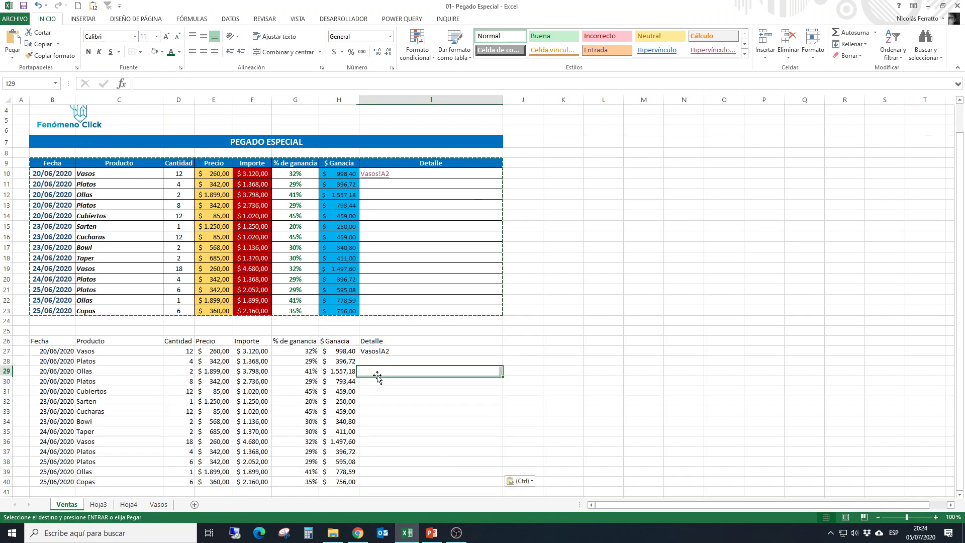
{"action": "scroll", "coordinate": [382, 380], "scroll_direction": "down", "scroll_amount": 2}
{"action": "left_click", "coordinate": [113, 328]}
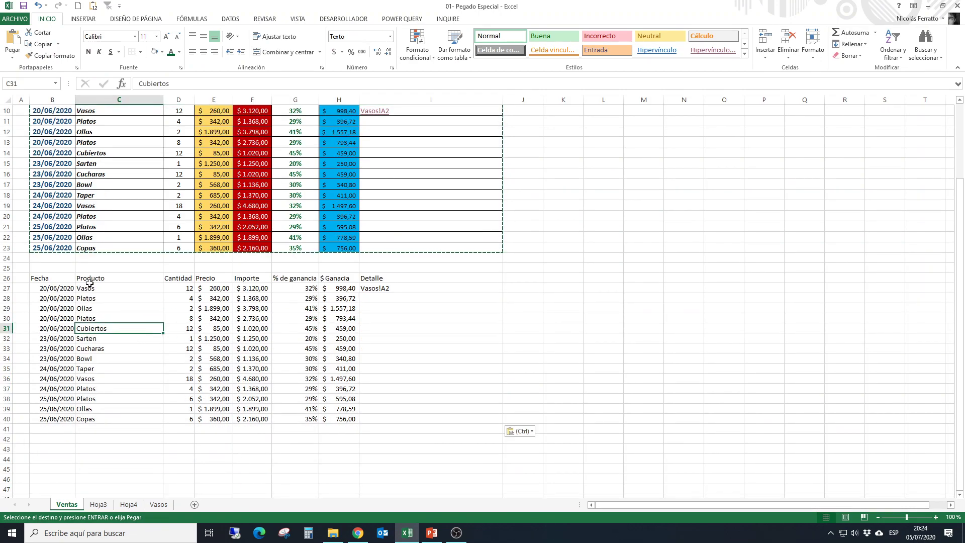
{"action": "left_click", "coordinate": [251, 288]}
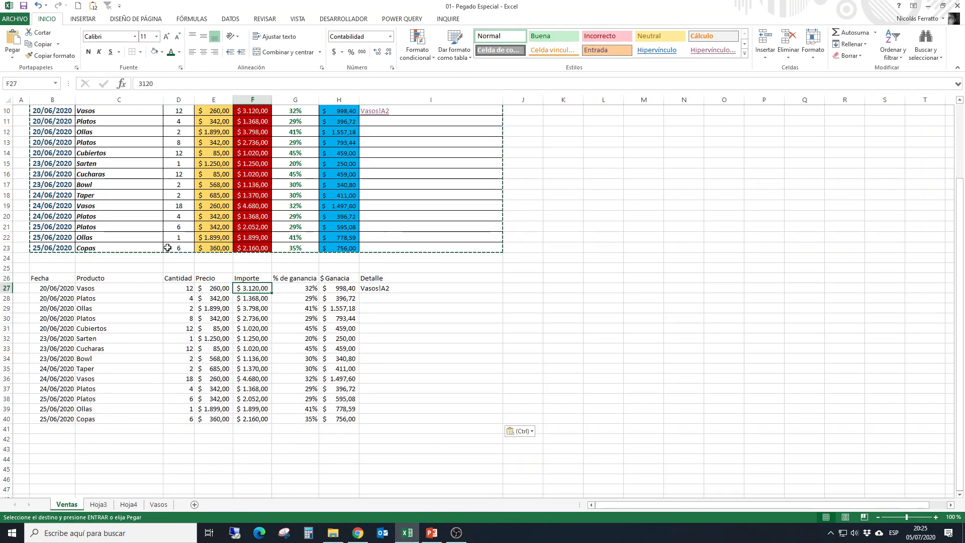
{"action": "scroll", "coordinate": [127, 240], "scroll_direction": "up", "scroll_amount": 1}
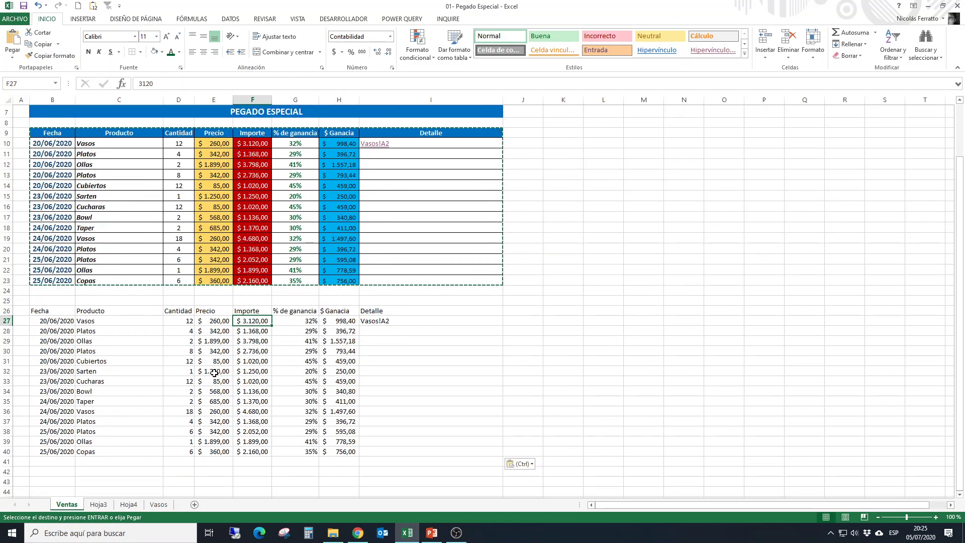
Examine the Fecha, Cantidad, Precio, Importe and % de ganancia number formats in row 27 of the pasted table.
{"action": "left_click", "coordinate": [66, 330]}
{"action": "left_click", "coordinate": [68, 320]}
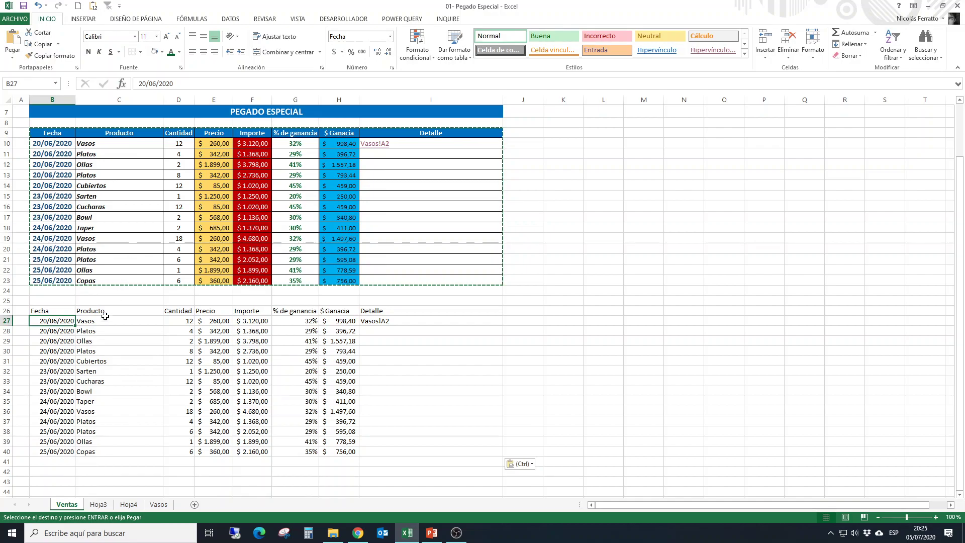
{"action": "left_click", "coordinate": [105, 317]}
{"action": "left_click", "coordinate": [58, 324]}
{"action": "left_click", "coordinate": [178, 322]}
{"action": "left_click", "coordinate": [214, 321]}
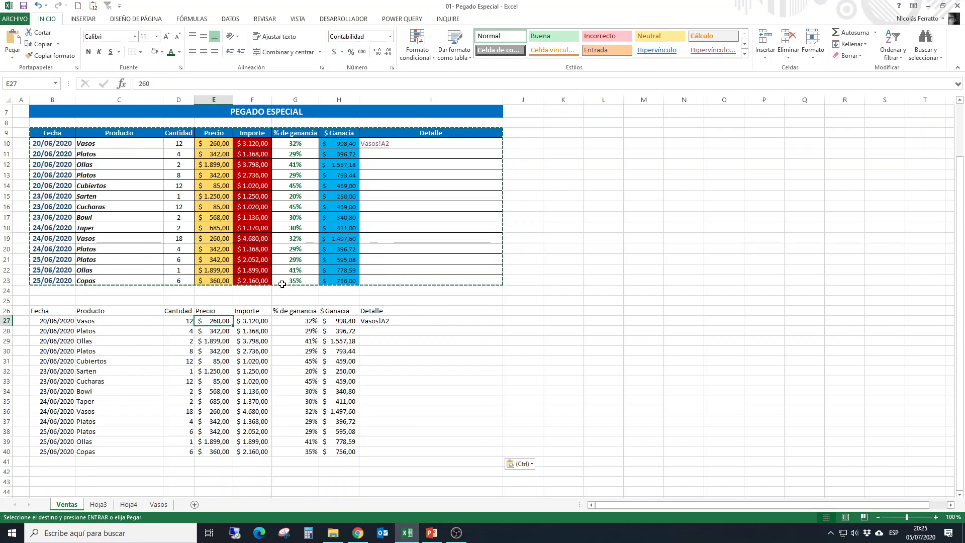
{"action": "left_click", "coordinate": [257, 323]}
{"action": "left_click", "coordinate": [304, 321]}
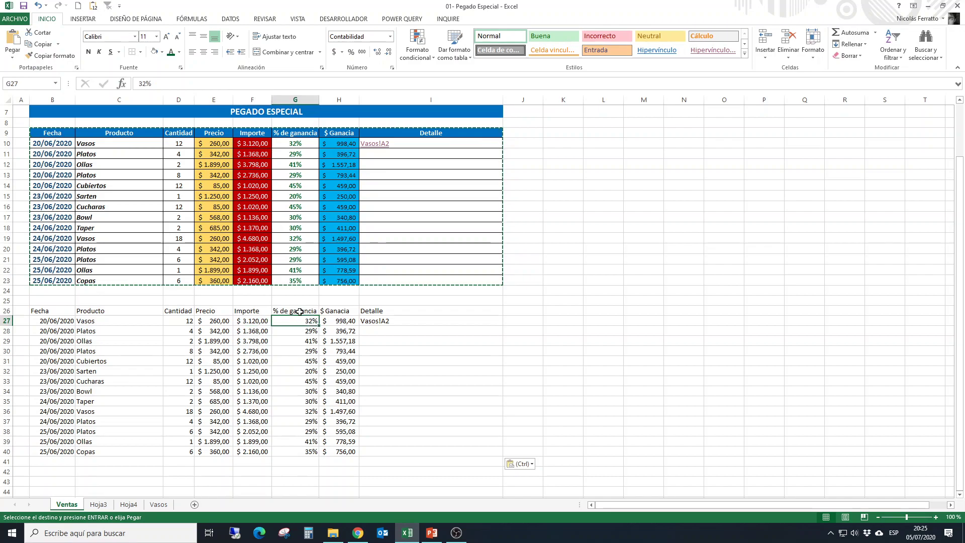
{"action": "left_click", "coordinate": [328, 358]}
Delete the contents of the pasted table in B26:I40 and copy the original table B9:I23 once more.
{"action": "left_click_drag", "start_coordinate": [53, 311], "coordinate": [403, 446]}
{"action": "key", "text": "Delete"}
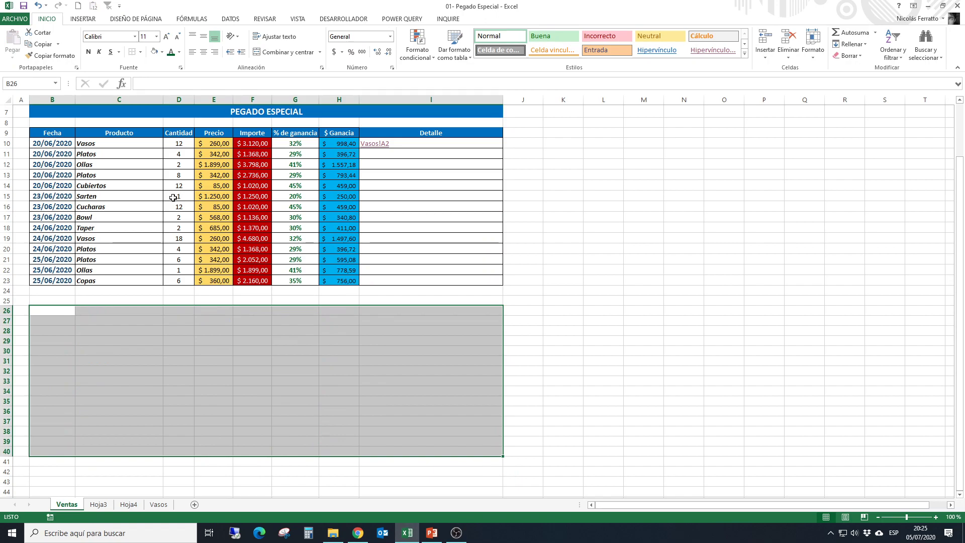
{"action": "left_click_drag", "start_coordinate": [59, 134], "coordinate": [405, 280]}
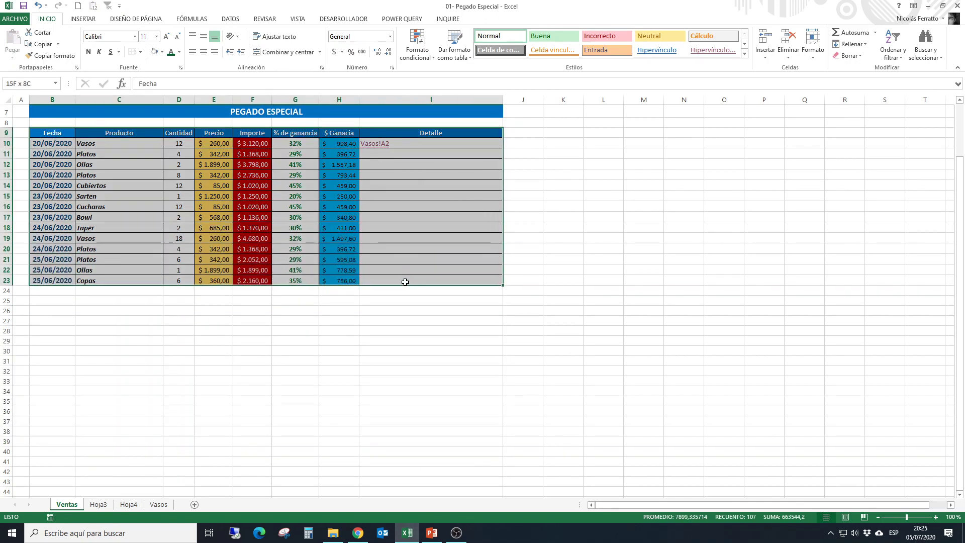
{"action": "key", "text": "ctrl+c"}
Paste the copied sales table at B26 as values with source formatting.
{"action": "left_click", "coordinate": [20, 58]}
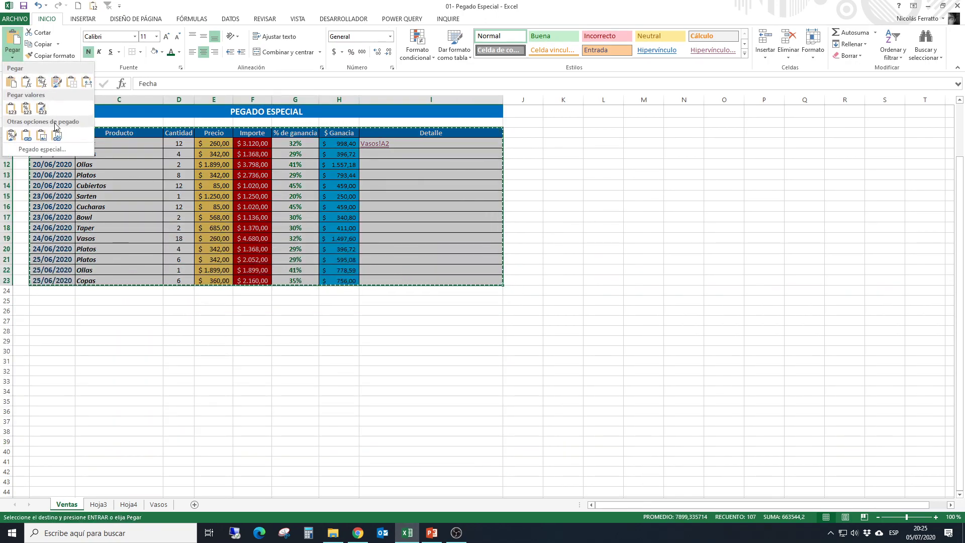
{"action": "left_click", "coordinate": [57, 327]}
{"action": "left_click", "coordinate": [52, 319]}
{"action": "left_click", "coordinate": [58, 310]}
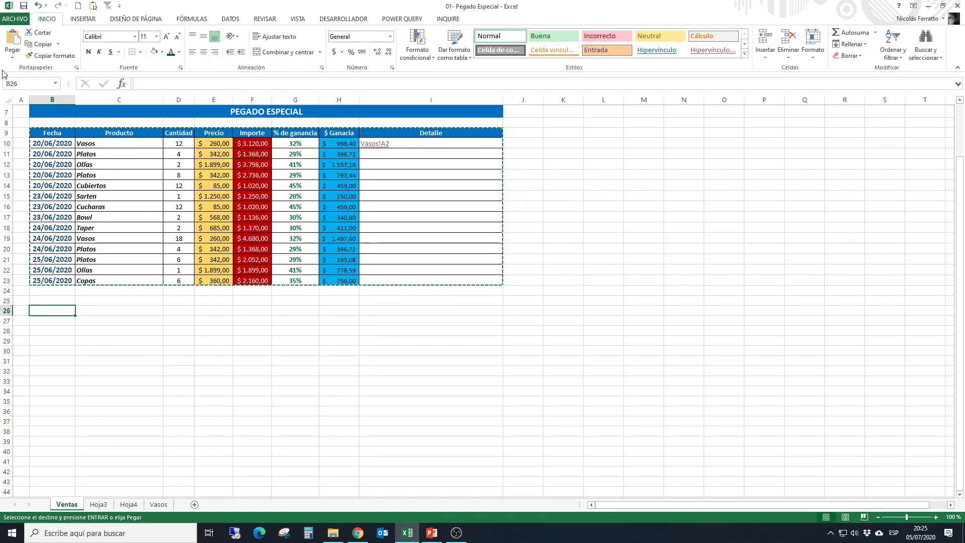
{"action": "left_click", "coordinate": [13, 54]}
{"action": "left_click", "coordinate": [42, 111]}
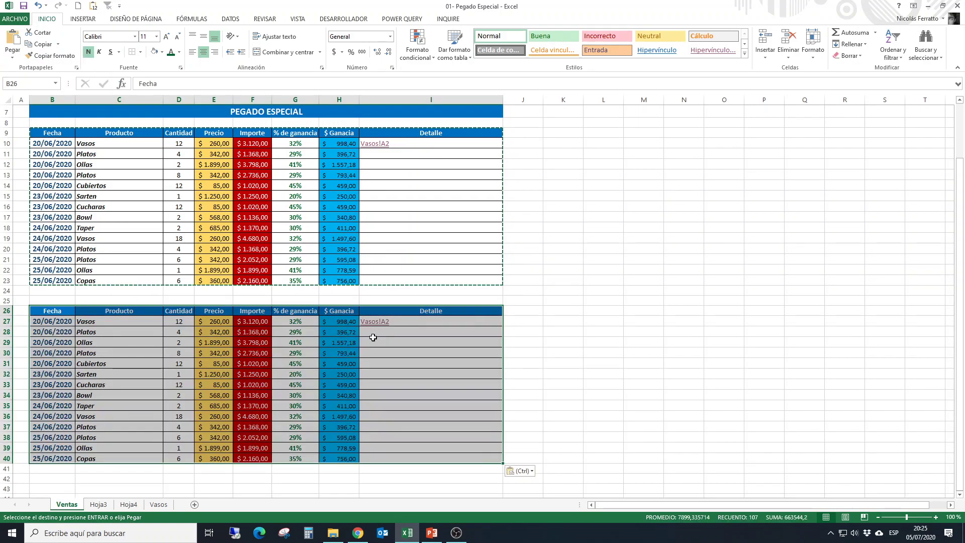
Examine the Importe, Precio, $ Ganacia, Producto and Fecha cells of the pasted table for formulas and formatting.
{"action": "left_click", "coordinate": [247, 334]}
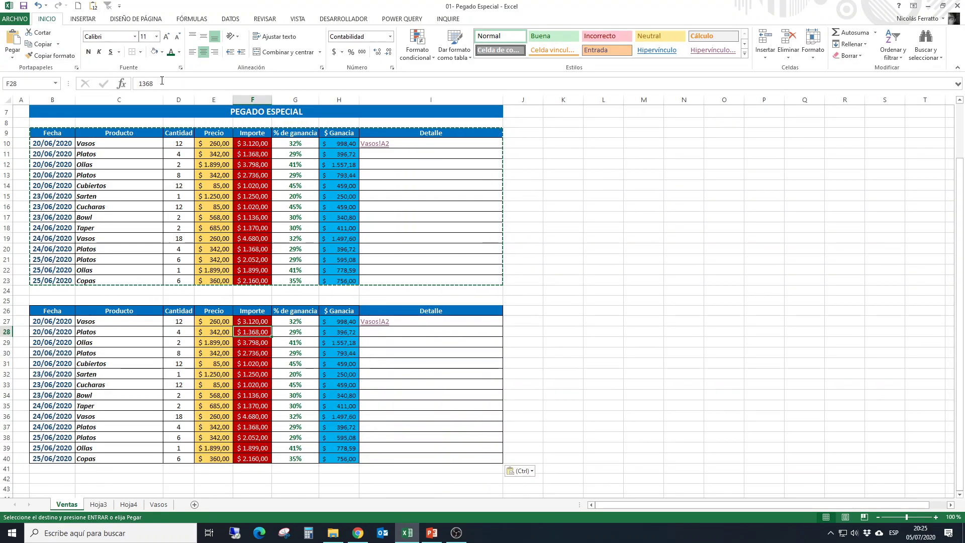
{"action": "left_click", "coordinate": [143, 84]}
{"action": "key", "text": "Escape"}
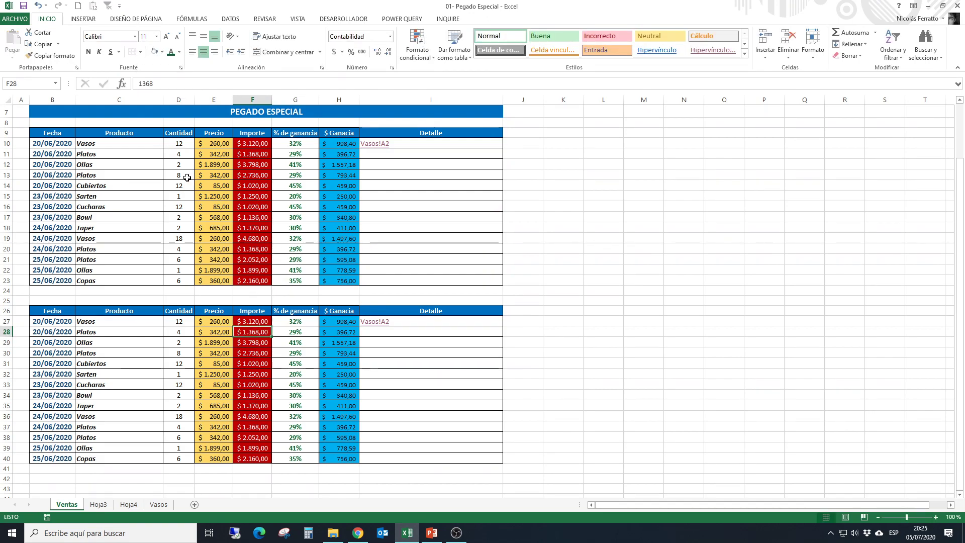
{"action": "key", "text": "Up"}
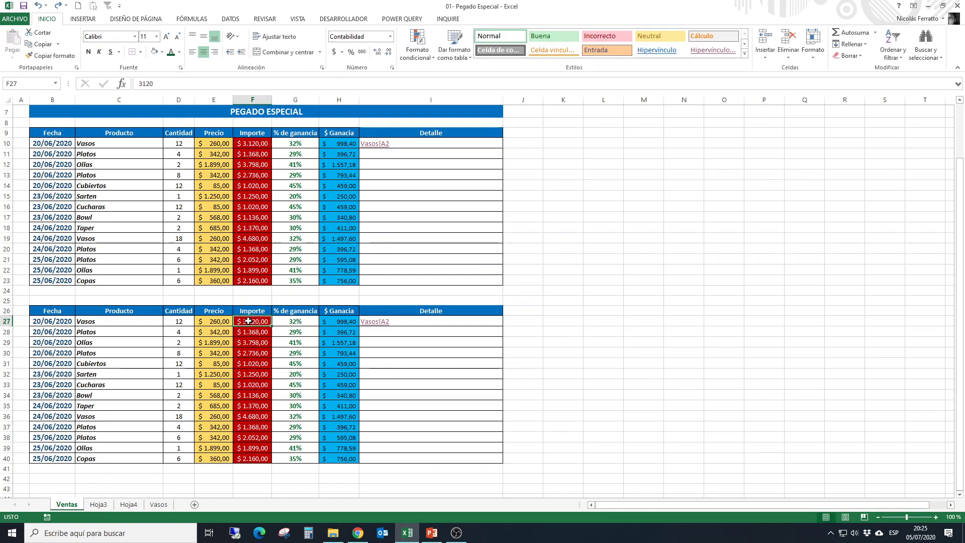
{"action": "key", "text": "Left"}
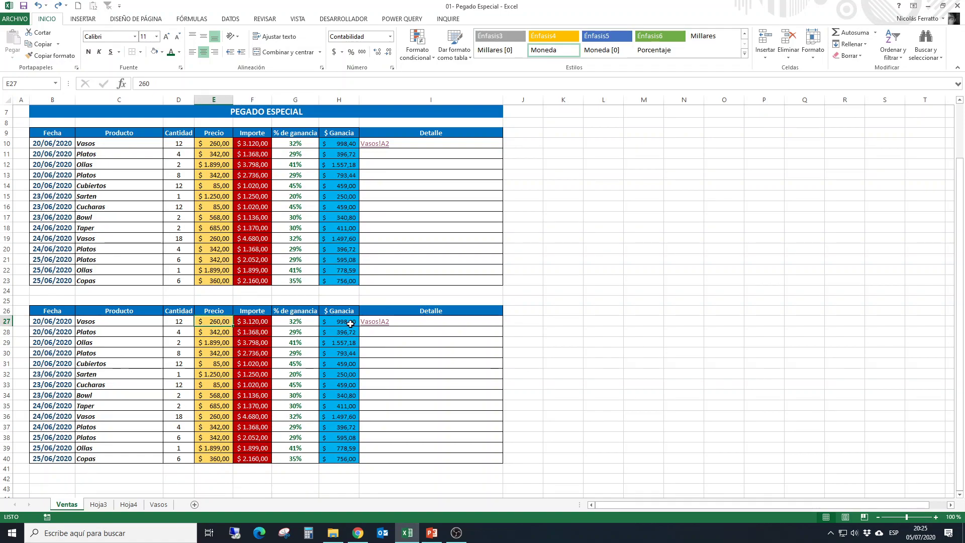
{"action": "left_click", "coordinate": [352, 322]}
{"action": "left_click", "coordinate": [252, 341]}
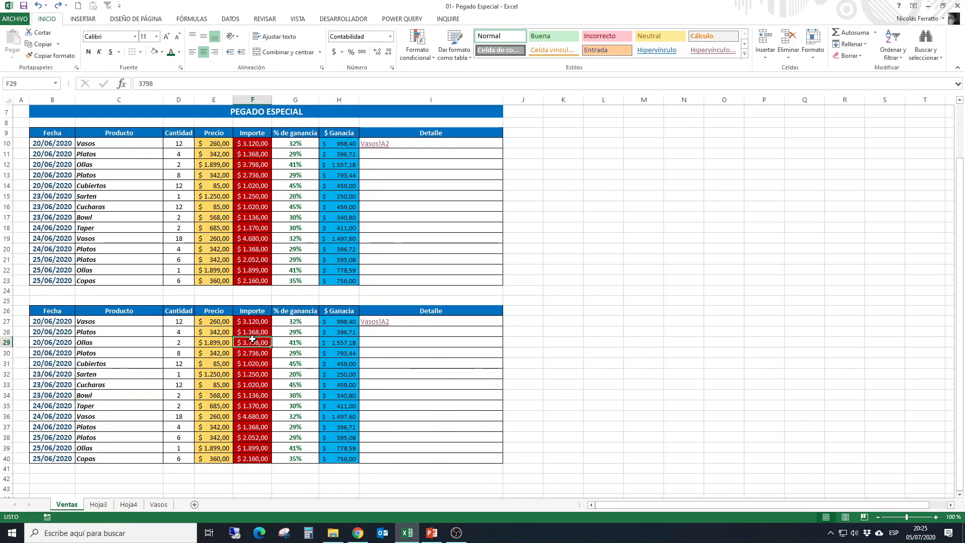
{"action": "left_click", "coordinate": [134, 355]}
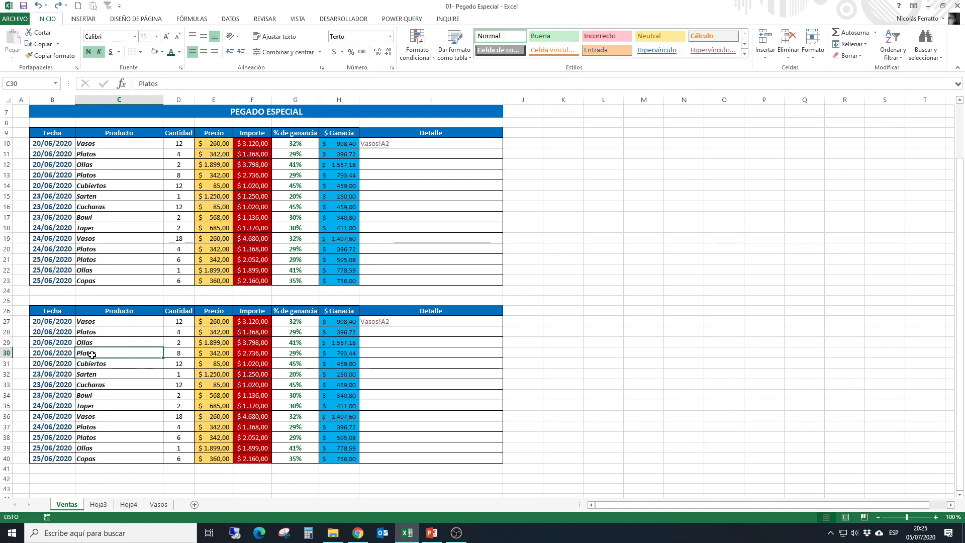
{"action": "left_click", "coordinate": [41, 350]}
Clear all contents and formatting from the pasted table in B26:I40.
{"action": "left_click_drag", "start_coordinate": [65, 312], "coordinate": [486, 454]}
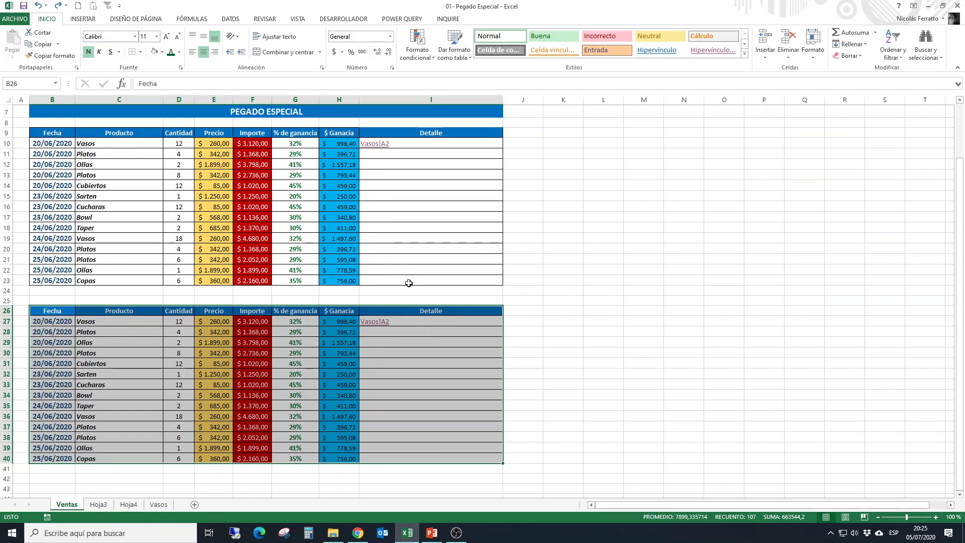
{"action": "left_click", "coordinate": [849, 56]}
{"action": "left_click", "coordinate": [854, 73]}
Copy the original table B9:I23 and paste only its formatting at B25.
{"action": "left_click_drag", "start_coordinate": [47, 134], "coordinate": [429, 279]}
{"action": "key", "text": "ctrl+c"}
{"action": "left_click", "coordinate": [12, 57]}
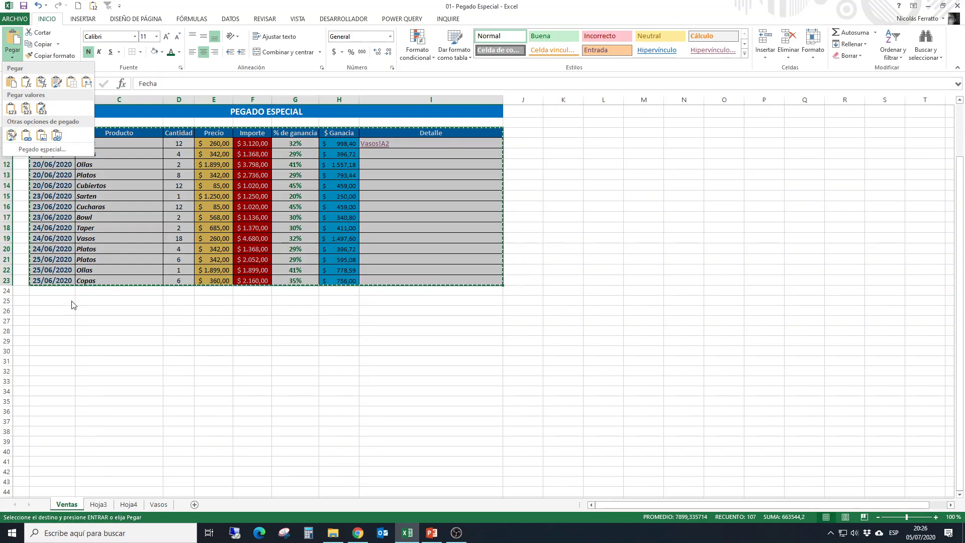
{"action": "left_click", "coordinate": [62, 301]}
{"action": "left_click", "coordinate": [59, 301]}
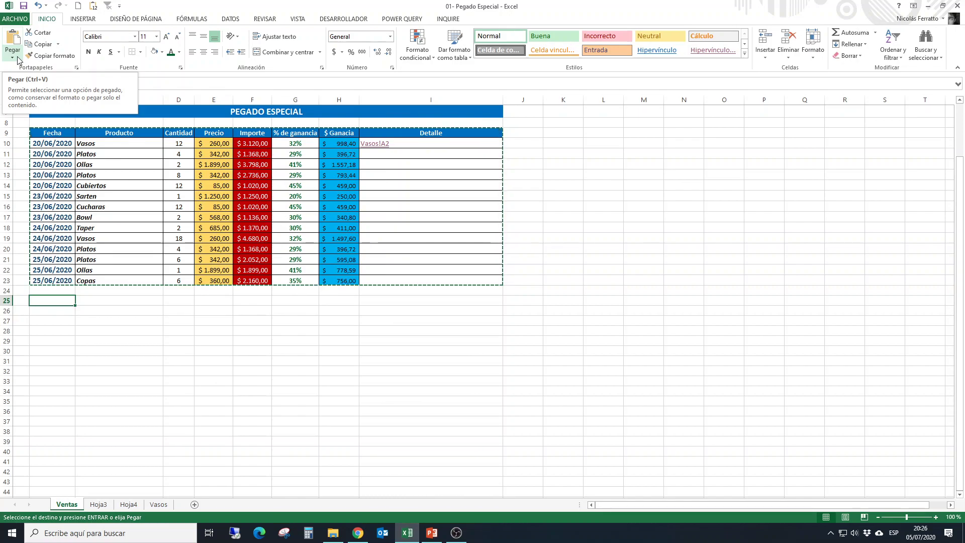
{"action": "left_click", "coordinate": [18, 59]}
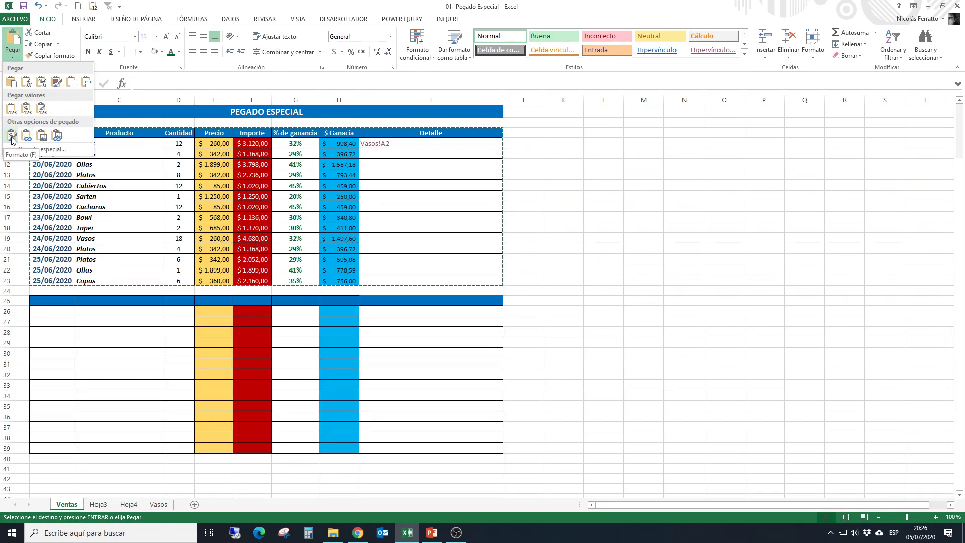
{"action": "left_click", "coordinate": [12, 136]}
Examine the cells of the pasted range B25:I39 for fills, borders, number formats and contents.
{"action": "left_click", "coordinate": [176, 352]}
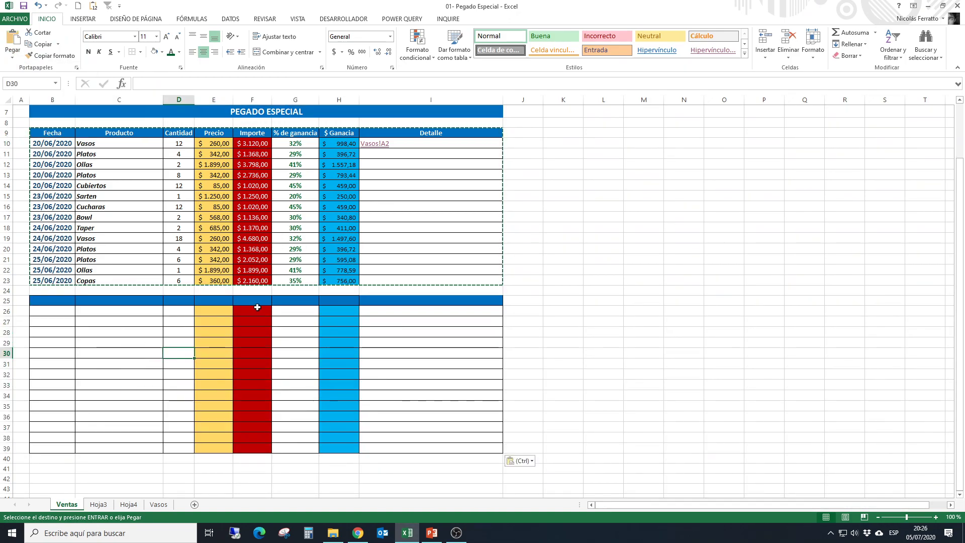
{"action": "left_click", "coordinate": [255, 302]}
{"action": "left_click", "coordinate": [256, 310]}
{"action": "left_click", "coordinate": [257, 333]}
{"action": "left_click", "coordinate": [254, 405]}
{"action": "left_click", "coordinate": [216, 310]}
{"action": "left_click_drag", "start_coordinate": [63, 309], "coordinate": [454, 439]}
{"action": "left_click", "coordinate": [281, 354]}
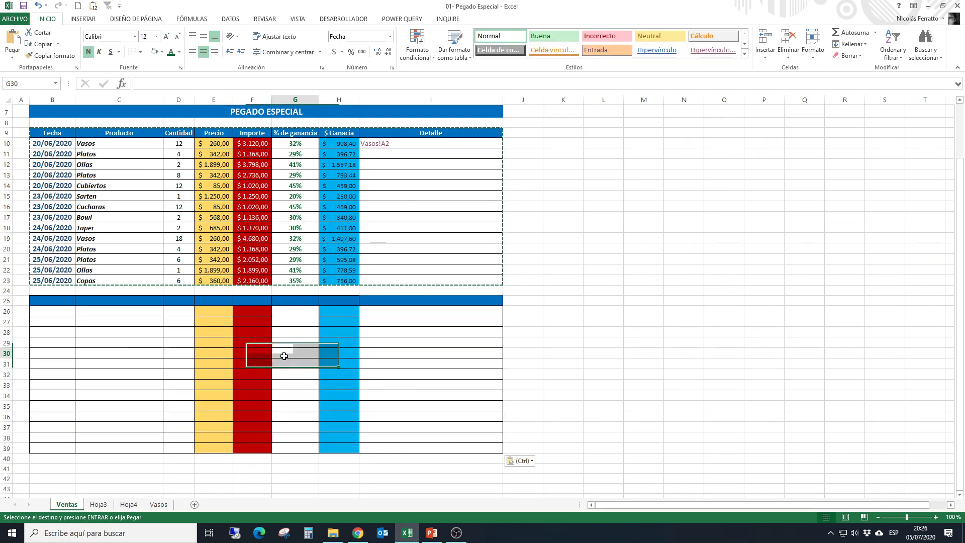
Enter 2500 in F26 to test the pasted Importe number format.
{"action": "left_click", "coordinate": [257, 311]}
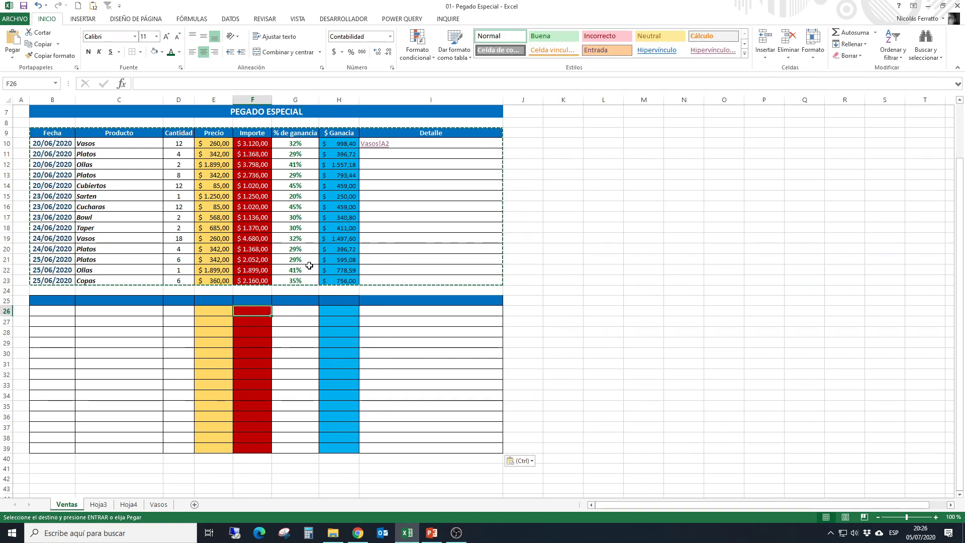
{"action": "type", "text": "2.50"}
{"action": "type", "text": "00"}
{"action": "key", "text": "Return"}
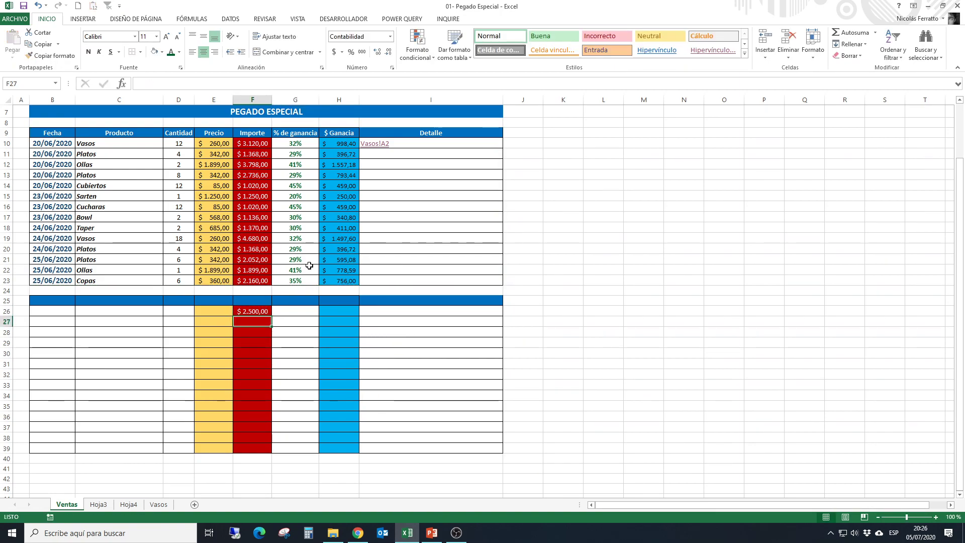
{"action": "left_click", "coordinate": [244, 309]}
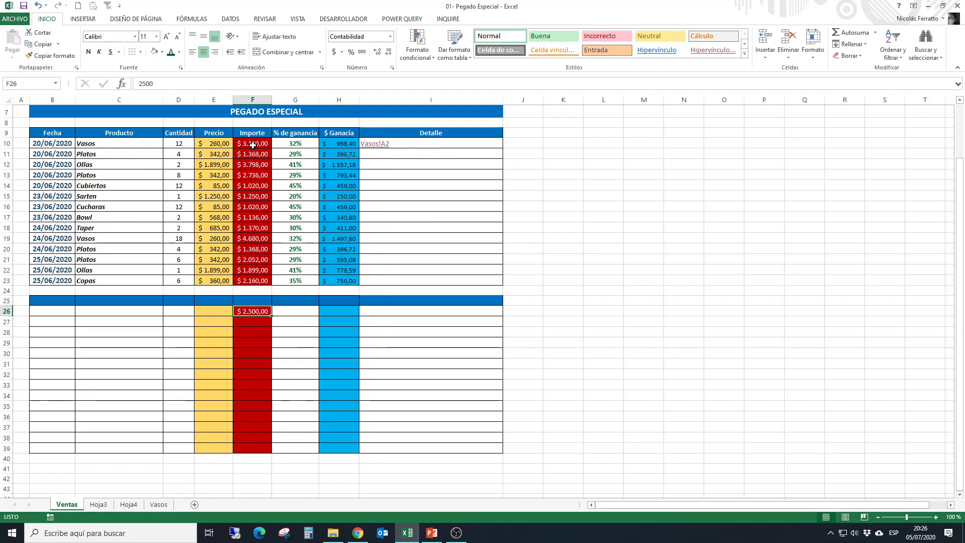
Enter the date 23-6-20 in B26 and the product copas in C26.
{"action": "left_click", "coordinate": [46, 307]}
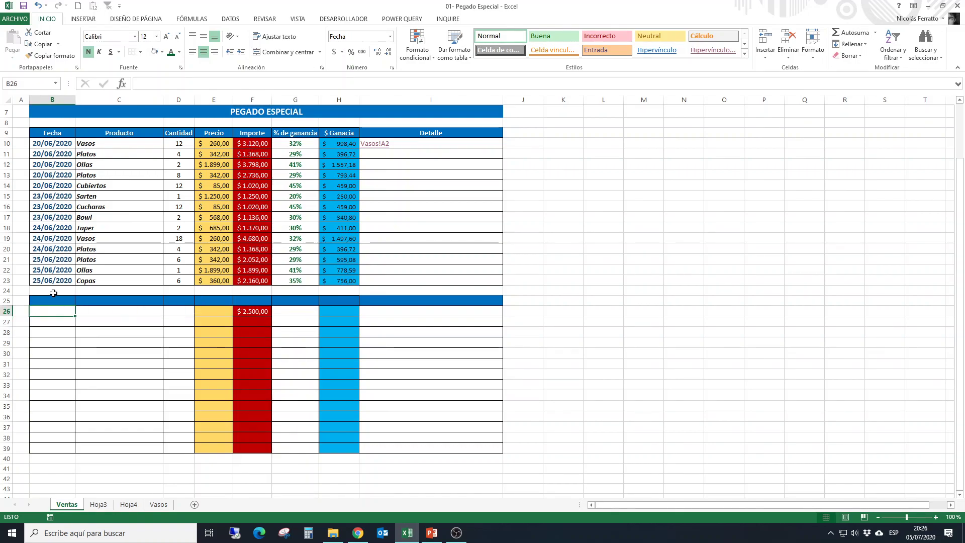
{"action": "type", "text": "236-"}
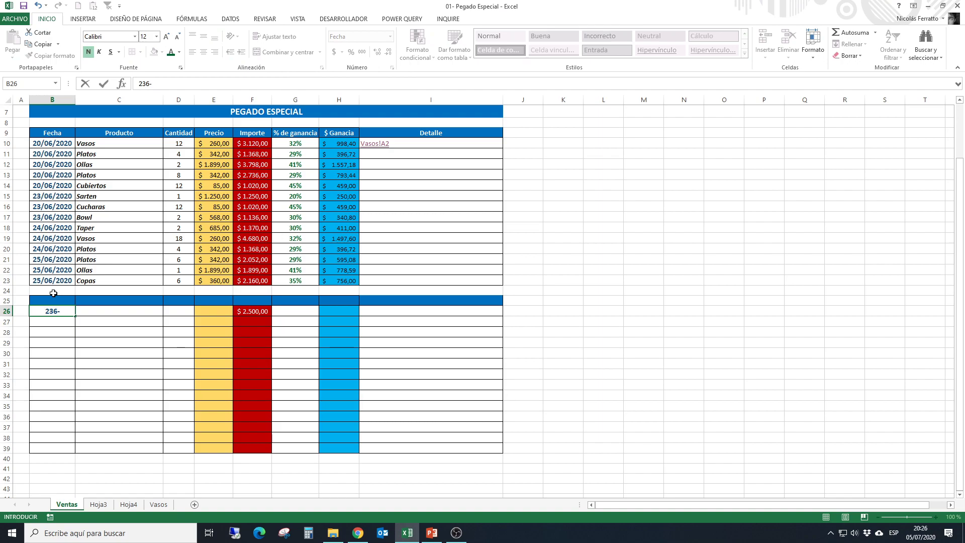
{"action": "key", "text": "BackSpace"}
{"action": "key", "text": "BackSpace"}
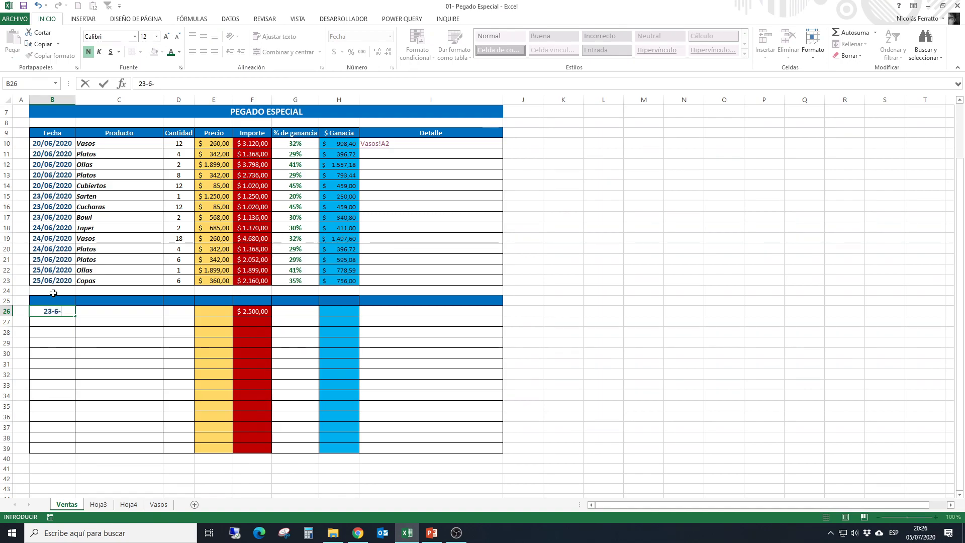
{"action": "type", "text": "-6-20"}
{"action": "key", "text": "Return"}
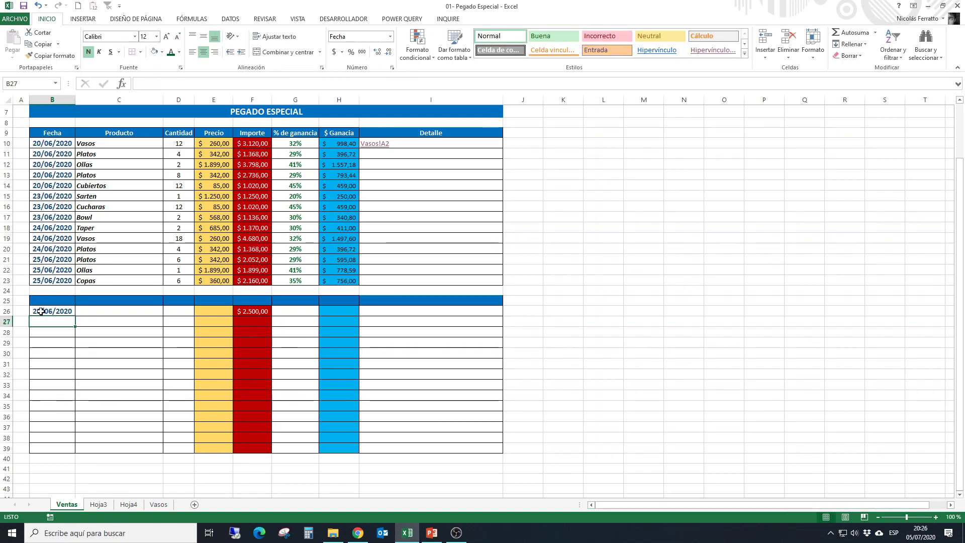
{"action": "left_click", "coordinate": [93, 309]}
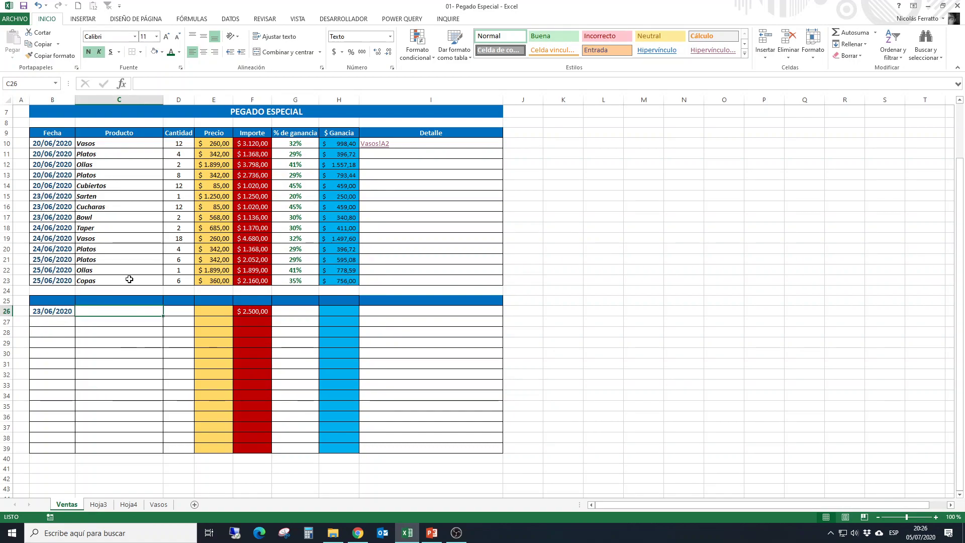
{"action": "type", "text": "copas"}
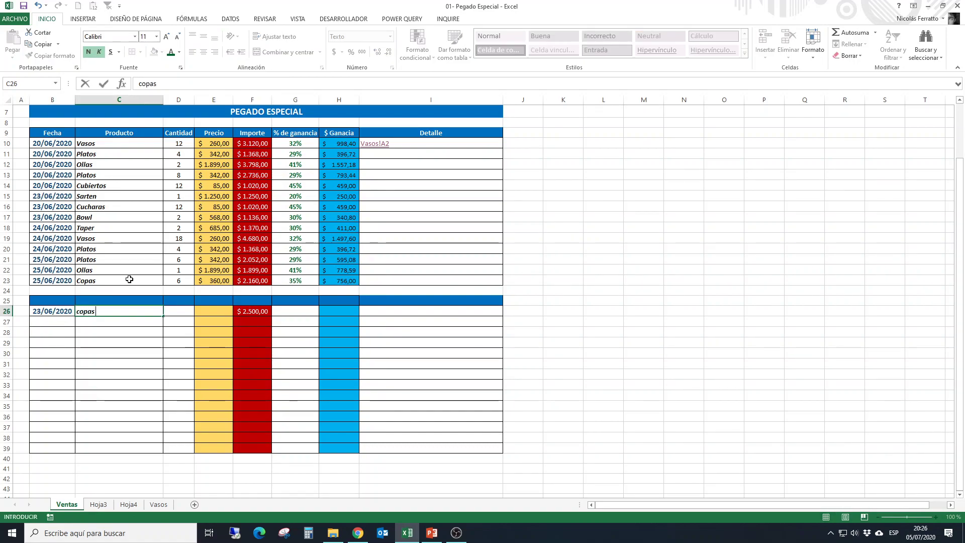
{"action": "key", "text": "Return"}
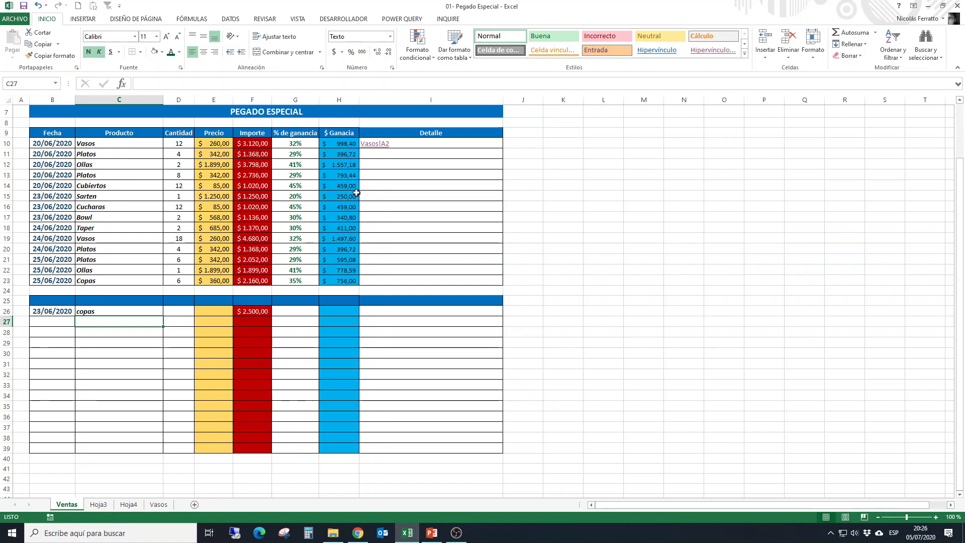
Clear all contents and formatting from the range B25:I40.
{"action": "left_click_drag", "start_coordinate": [211, 308], "coordinate": [215, 447]}
{"action": "left_click_drag", "start_coordinate": [257, 312], "coordinate": [261, 457]}
{"action": "left_click", "coordinate": [273, 428]}
{"action": "left_click_drag", "start_coordinate": [64, 306], "coordinate": [424, 456]}
{"action": "left_click", "coordinate": [849, 55]}
{"action": "left_click", "coordinate": [849, 63]}
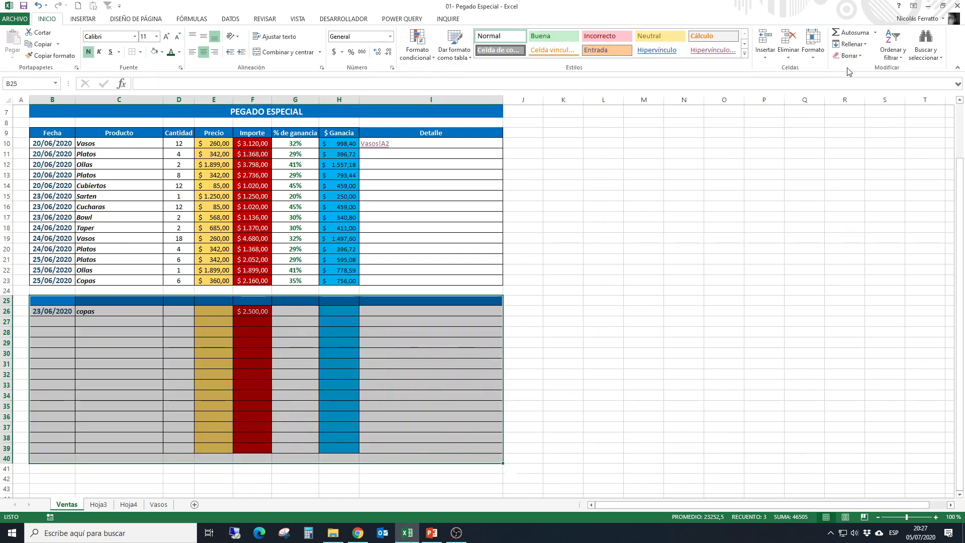
{"action": "left_click", "coordinate": [176, 340]}
Copy the formatting of the table B9:I23 onto B26:I41 with the Format Painter.
{"action": "left_click_drag", "start_coordinate": [54, 136], "coordinate": [398, 279]}
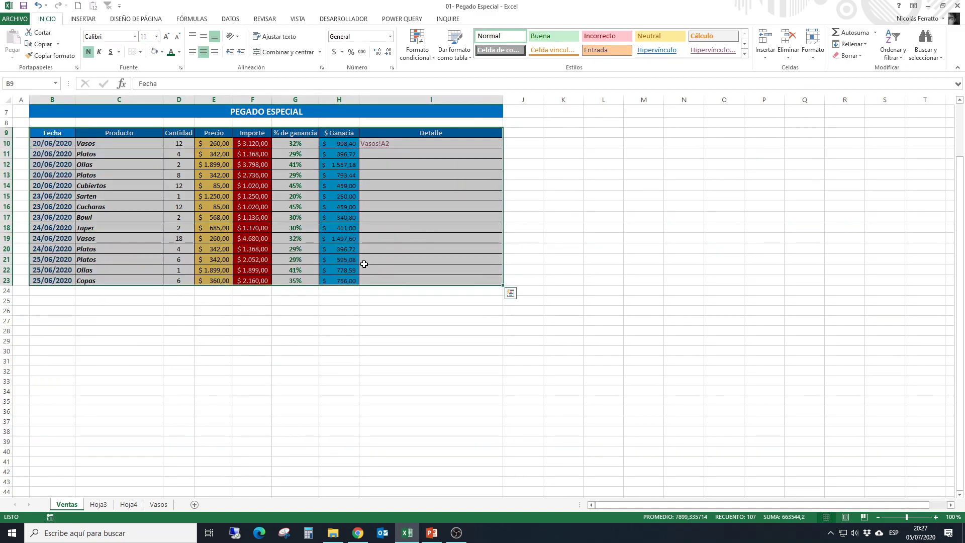
{"action": "left_click", "coordinate": [50, 56]}
{"action": "mouse_move", "coordinate": [48, 308]}
{"action": "left_mouse_down"}
{"action": "mouse_move", "coordinate": [465, 384]}
{"action": "mouse_move", "coordinate": [467, 465]}
{"action": "left_mouse_up"}
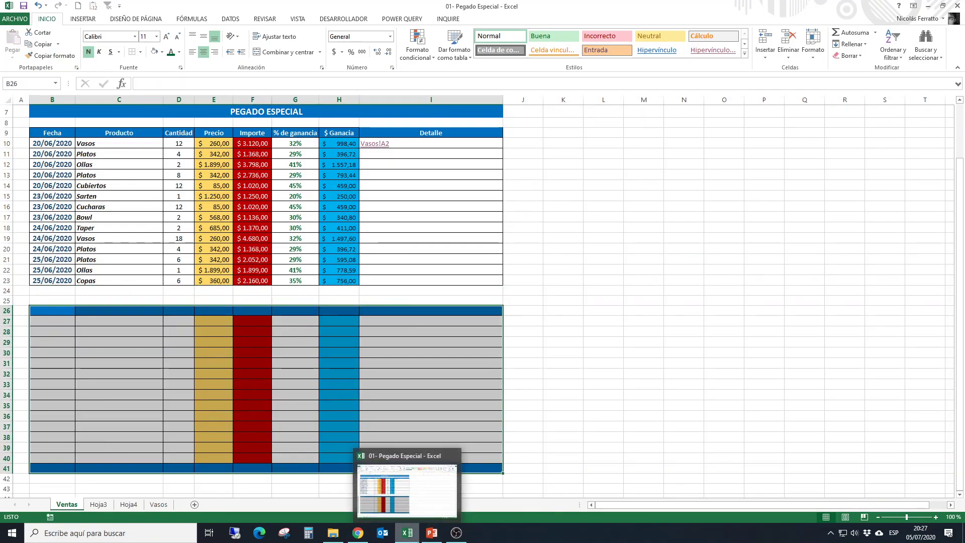
{"action": "left_click", "coordinate": [288, 384]}
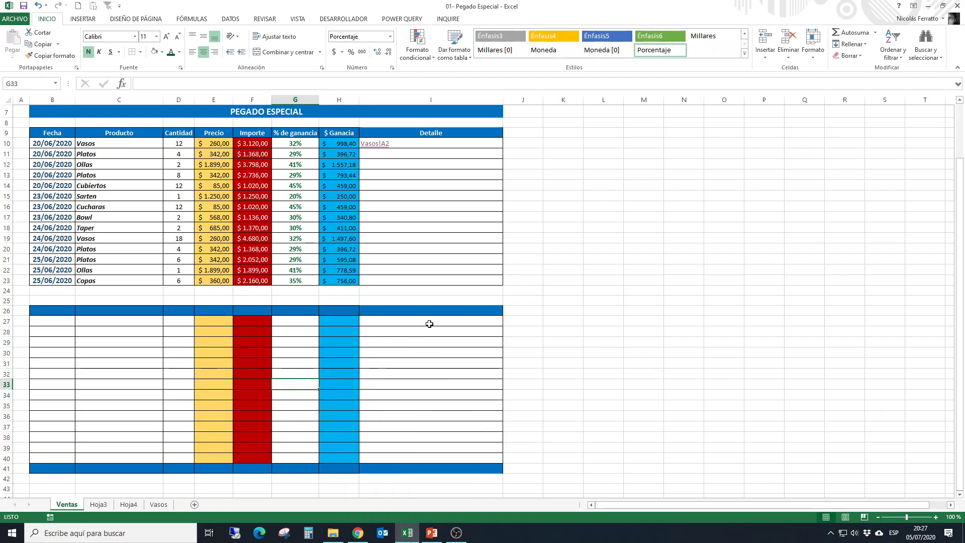
Test the date format by entering 26-5-0 in B27, and delete the entry.
{"action": "left_click", "coordinate": [140, 342]}
{"action": "left_click", "coordinate": [86, 319]}
{"action": "left_click", "coordinate": [64, 324]}
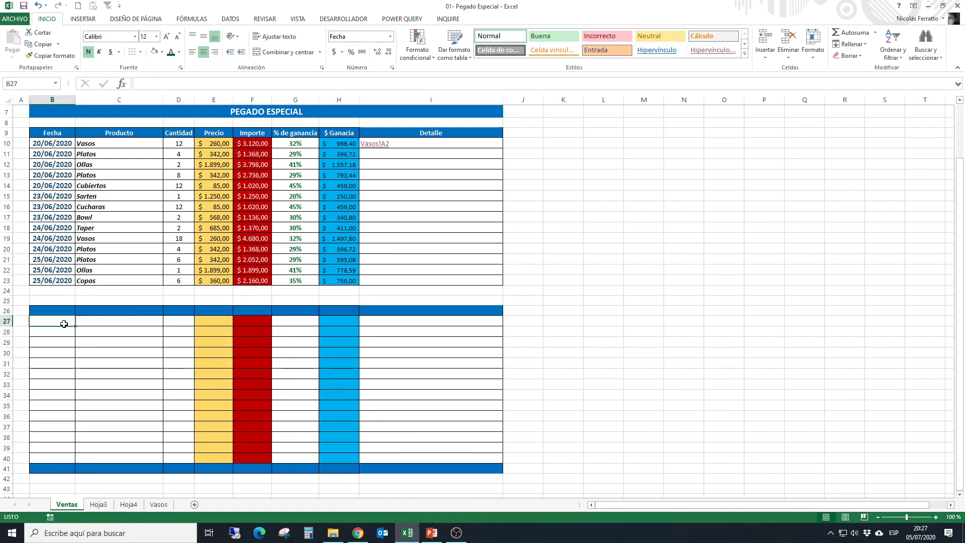
{"action": "type", "text": "26-5-0"}
{"action": "key", "text": "Return"}
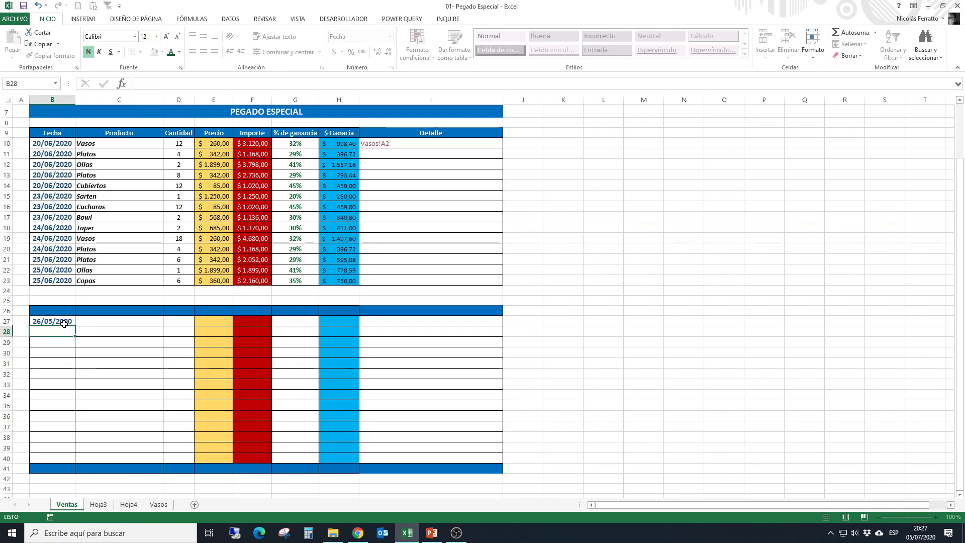
{"action": "left_click", "coordinate": [65, 324]}
{"action": "key", "text": "Delete"}
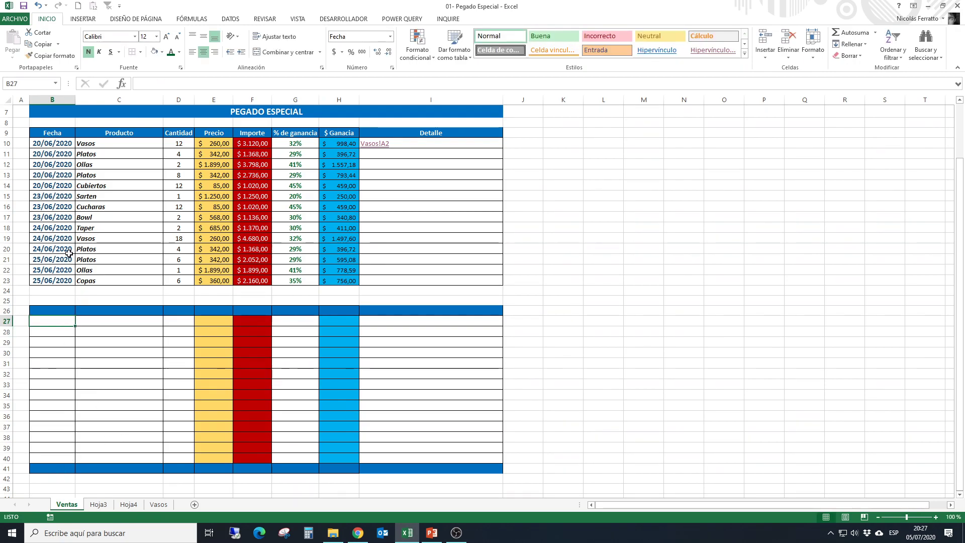
Compare the source header row with the extra formatted row 41, and clear everything from B26:I41.
{"action": "left_click_drag", "start_coordinate": [63, 142], "coordinate": [64, 280]}
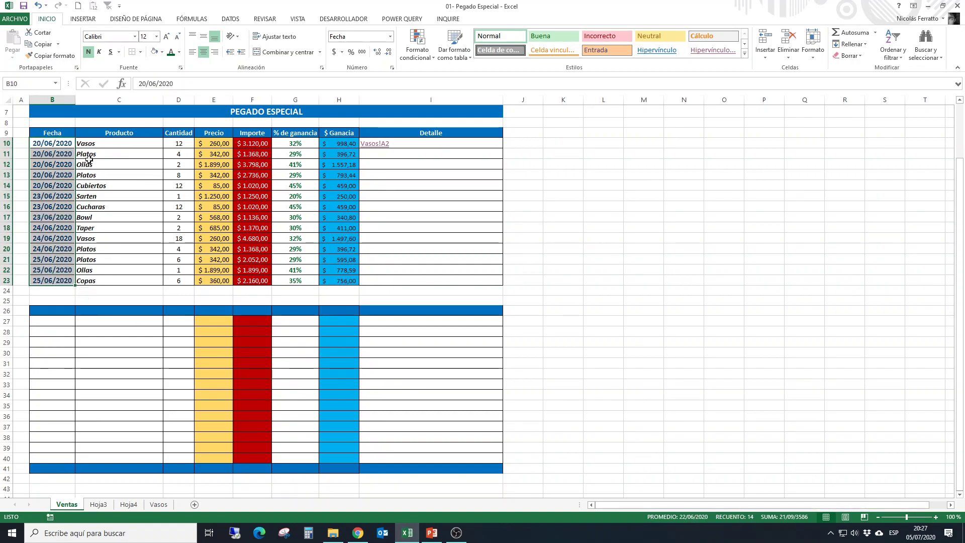
{"action": "left_click_drag", "start_coordinate": [52, 133], "coordinate": [452, 144]}
{"action": "left_click_drag", "start_coordinate": [64, 467], "coordinate": [436, 466]}
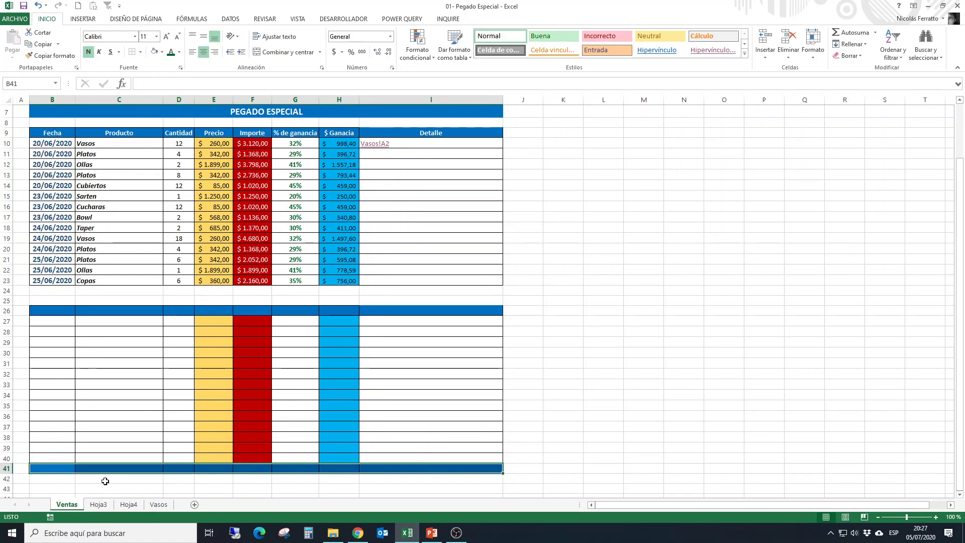
{"action": "scroll", "coordinate": [159, 366], "scroll_direction": "down", "scroll_amount": 2}
{"action": "scroll", "coordinate": [160, 360], "scroll_direction": "up", "scroll_amount": 1}
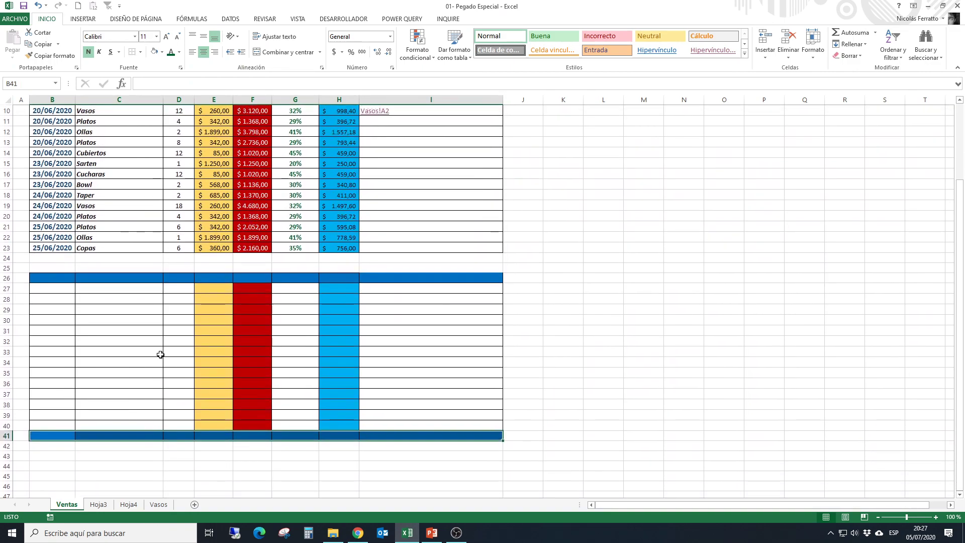
{"action": "scroll", "coordinate": [160, 343], "scroll_direction": "up", "scroll_amount": 1}
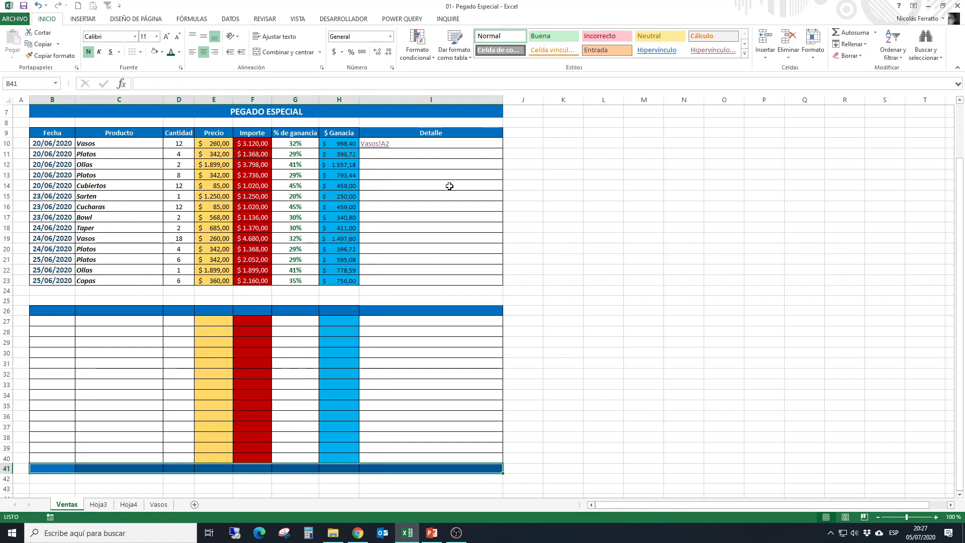
{"action": "left_click_drag", "start_coordinate": [43, 308], "coordinate": [455, 465]}
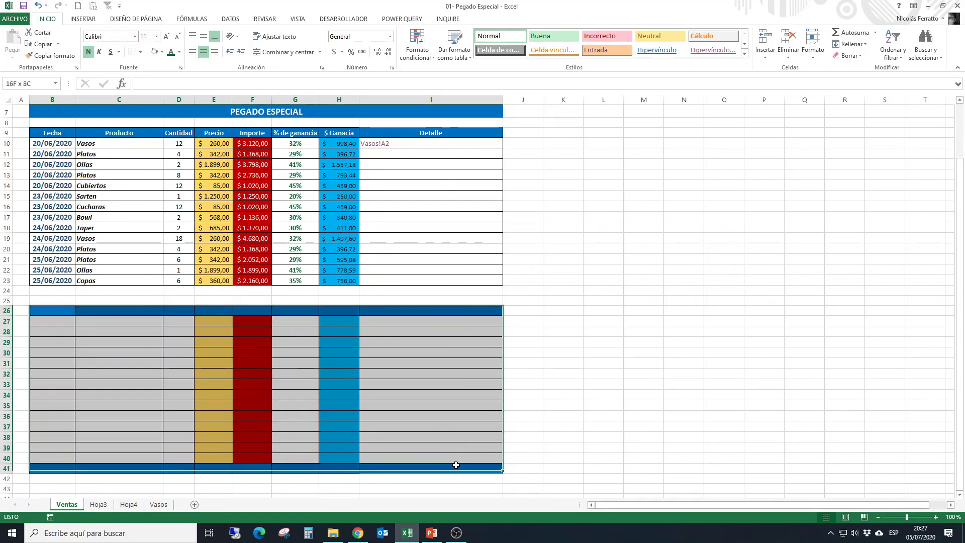
{"action": "left_click", "coordinate": [839, 56]}
{"action": "left_click", "coordinate": [837, 67]}
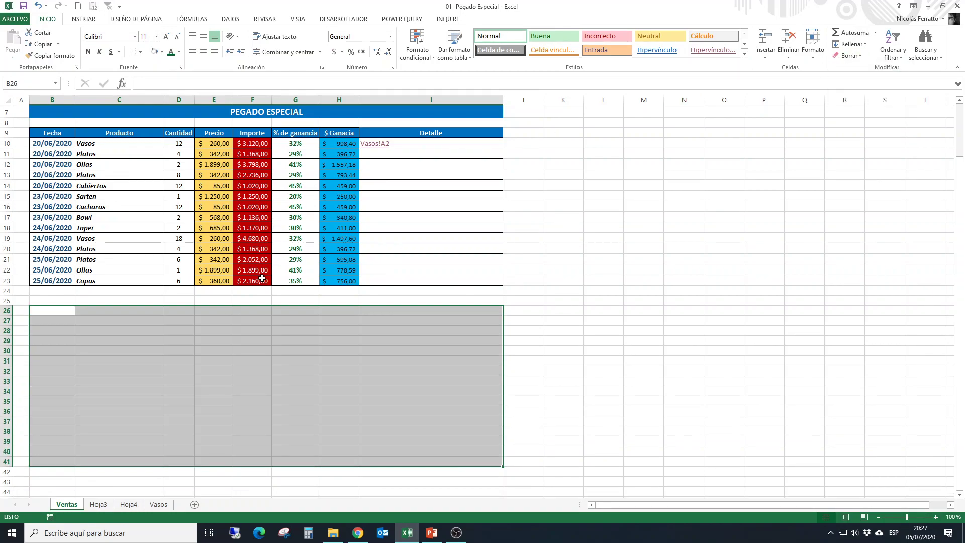
Copy the formatting of the Importe cell F23 onto F25:F27 with the Format Painter.
{"action": "left_click", "coordinate": [211, 320]}
{"action": "left_click", "coordinate": [211, 280]}
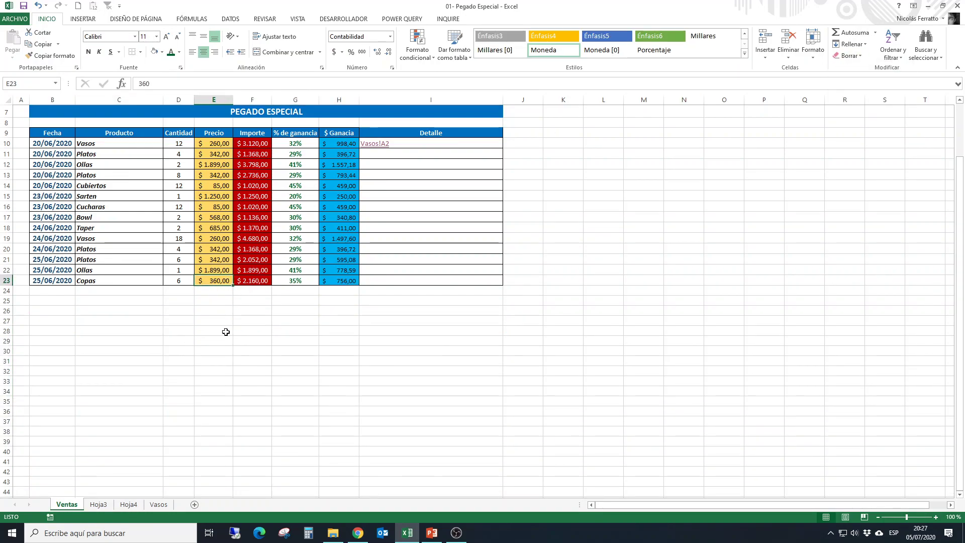
{"action": "left_click", "coordinate": [252, 280]}
{"action": "left_click", "coordinate": [50, 55]}
{"action": "left_click_drag", "start_coordinate": [244, 300], "coordinate": [250, 320]}
{"action": "left_click", "coordinate": [257, 400]}
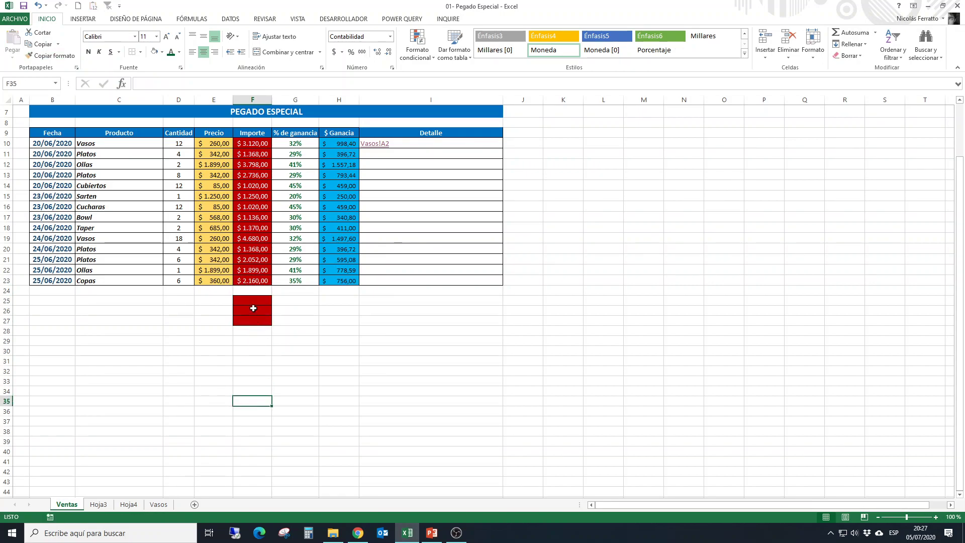
Enter 2500 in F25 to test its format, and clear all contents and formatting from F25:F28.
{"action": "left_click", "coordinate": [256, 300]}
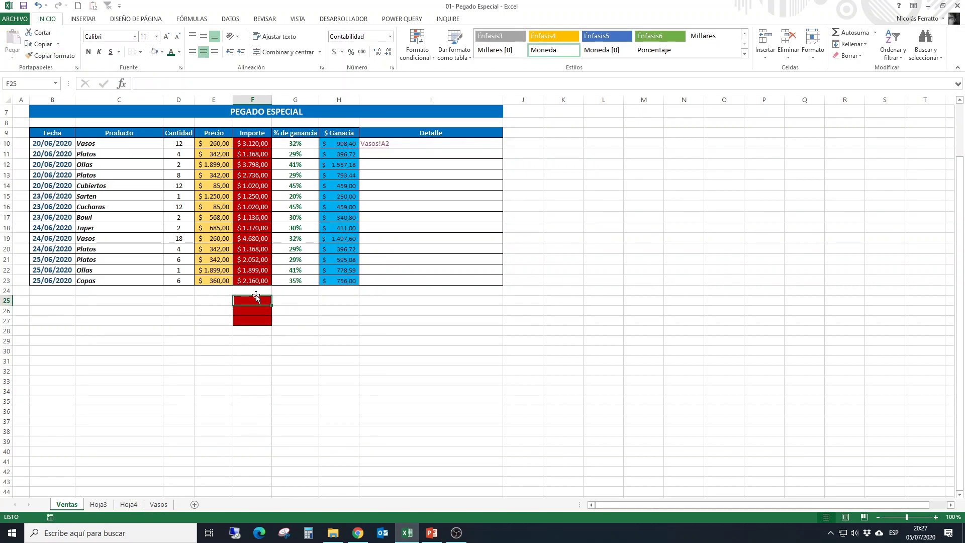
{"action": "type", "text": "2500"}
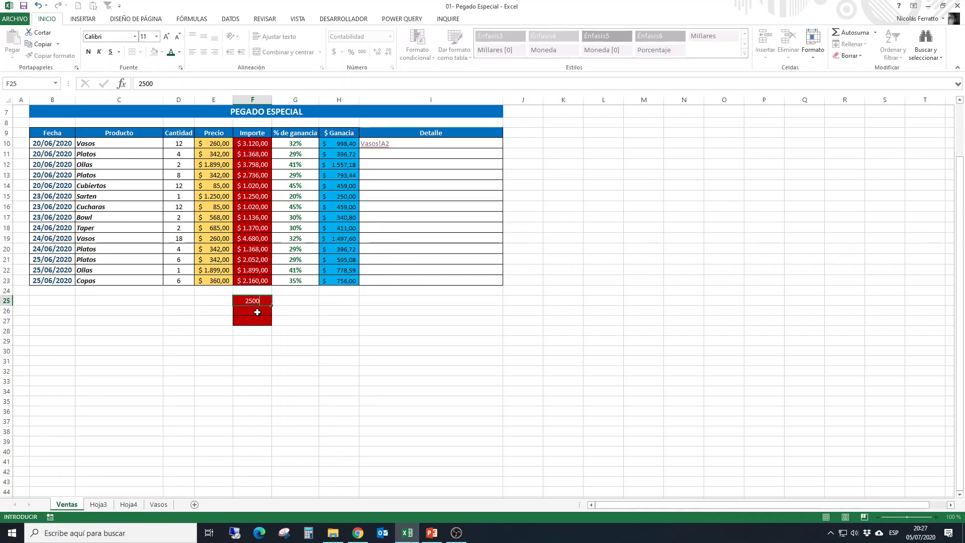
{"action": "key", "text": "Return"}
{"action": "left_click_drag", "start_coordinate": [264, 297], "coordinate": [258, 331]}
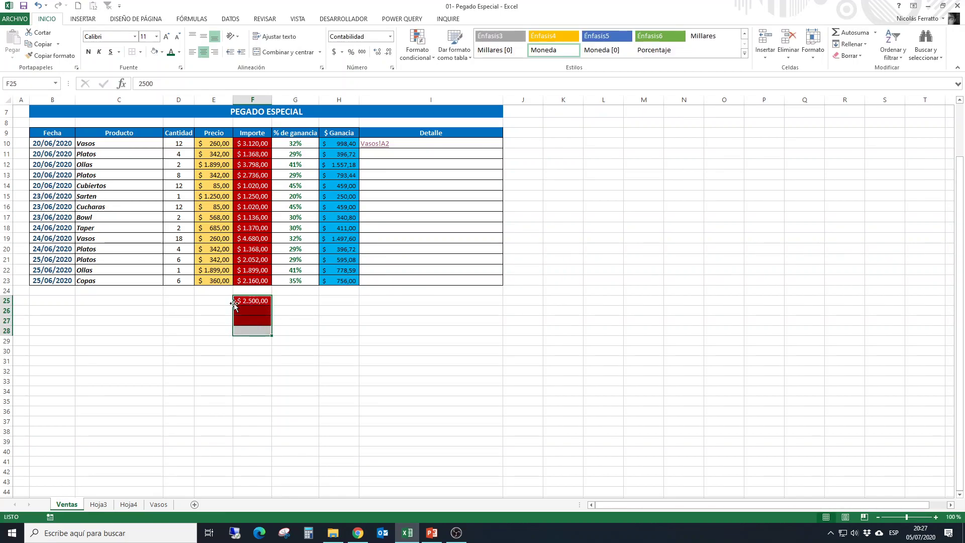
{"action": "left_click", "coordinate": [850, 68]}
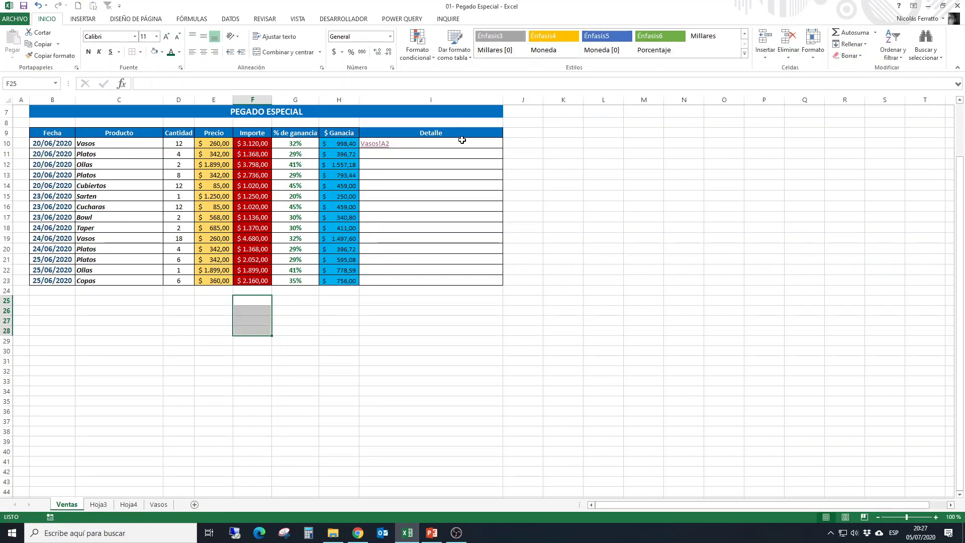
Copy the sales table B9:I23 and paste it as links starting at B26.
{"action": "left_click", "coordinate": [177, 228]}
{"action": "scroll", "coordinate": [87, 133], "scroll_direction": "up", "scroll_amount": 1}
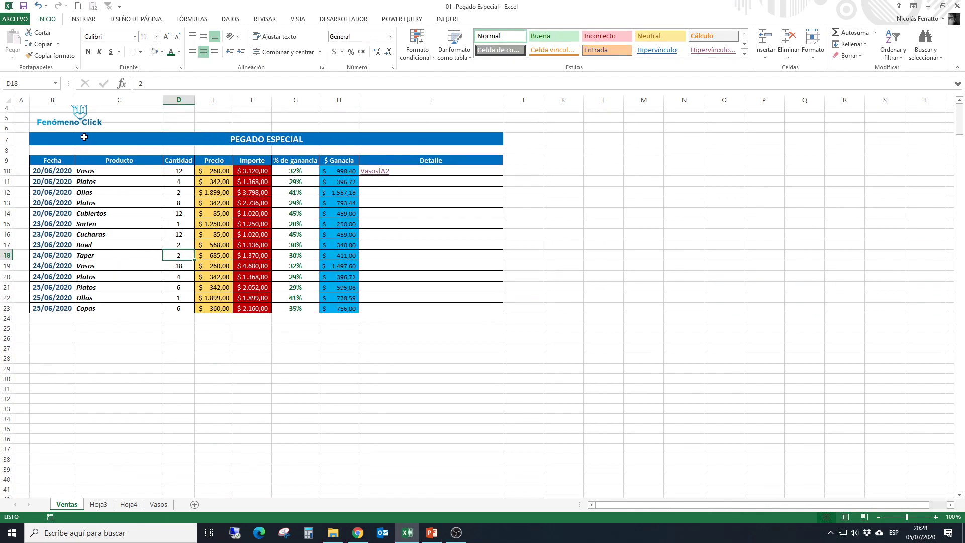
{"action": "left_click_drag", "start_coordinate": [52, 163], "coordinate": [495, 312]}
{"action": "key", "text": "ctrl+c"}
{"action": "left_click", "coordinate": [41, 340]}
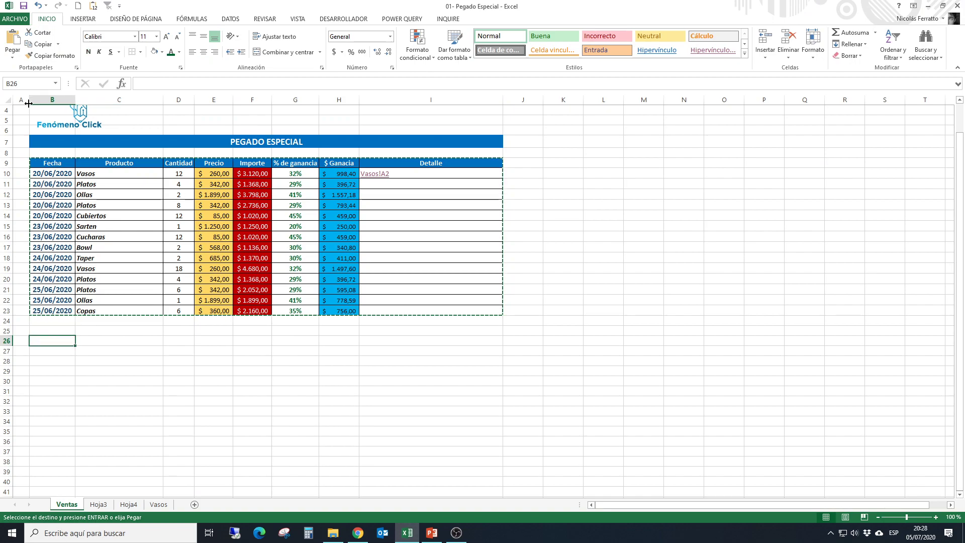
{"action": "left_click", "coordinate": [13, 56]}
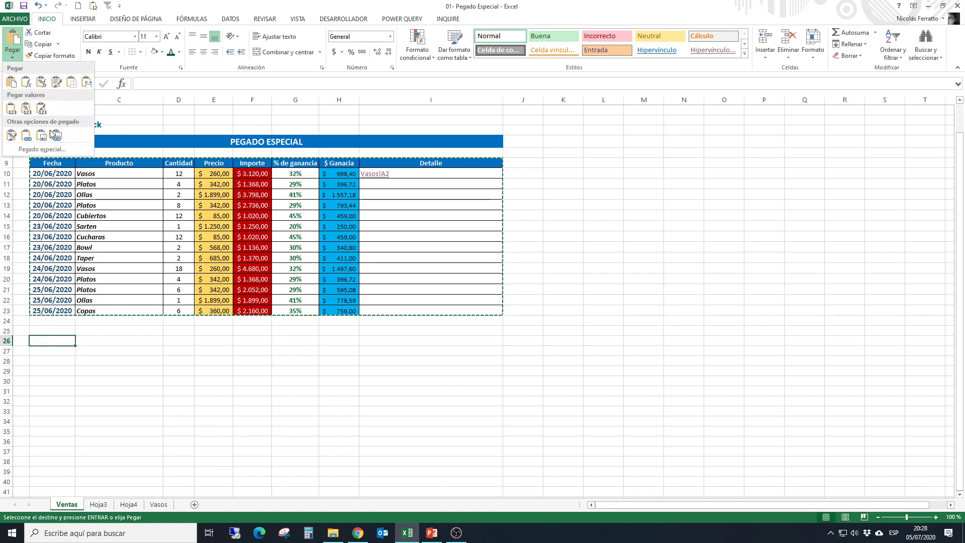
{"action": "left_click", "coordinate": [26, 139]}
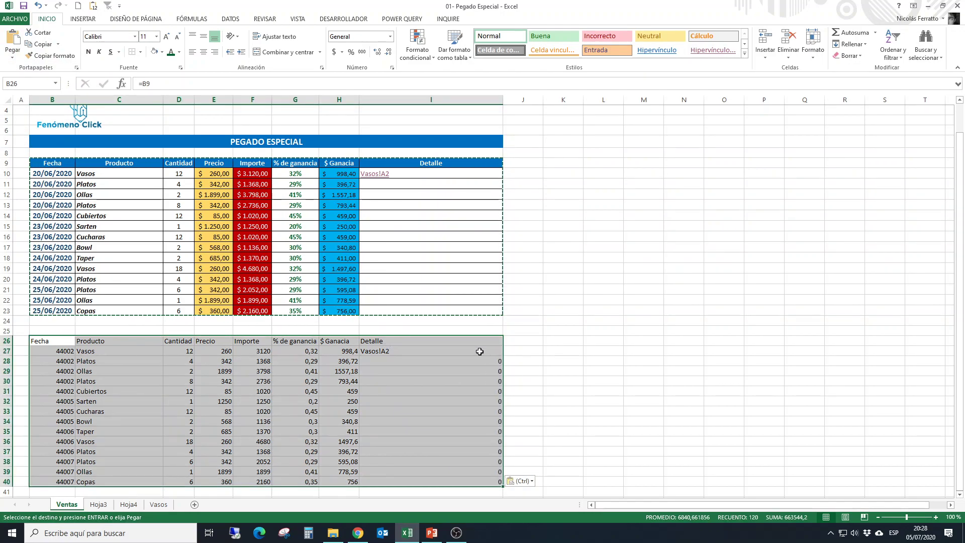
Re-enter the link formulas in the pasted Importe column: =F10 in F27 and =F13 in F30.
{"action": "left_click", "coordinate": [264, 352]}
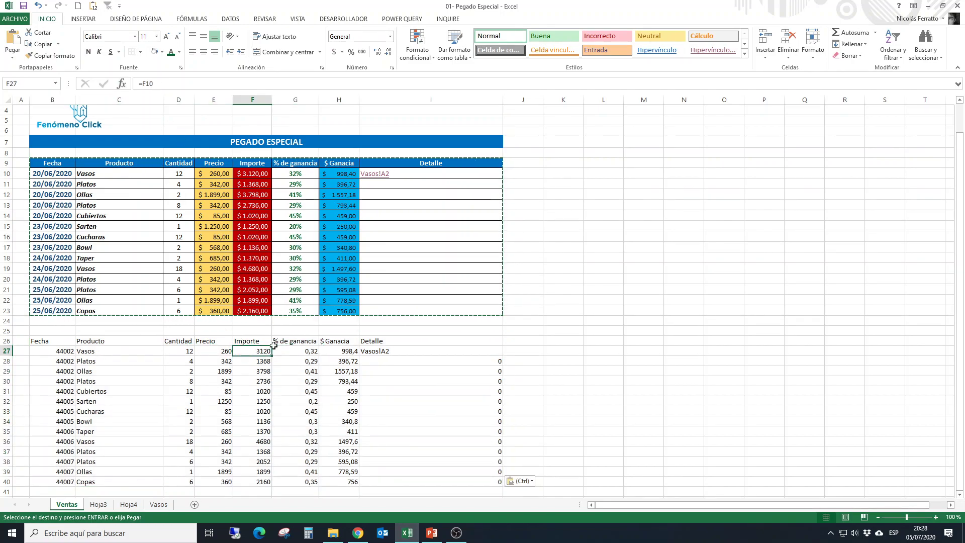
{"action": "left_click", "coordinate": [161, 85]}
{"action": "left_click_drag", "start_coordinate": [162, 84], "coordinate": [137, 84]}
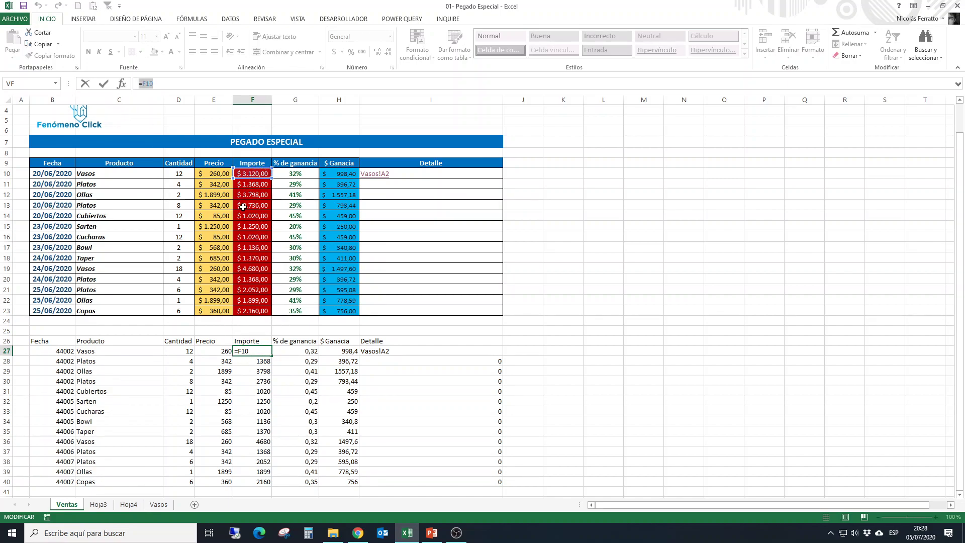
{"action": "left_click", "coordinate": [246, 360]}
{"action": "left_click", "coordinate": [252, 380]}
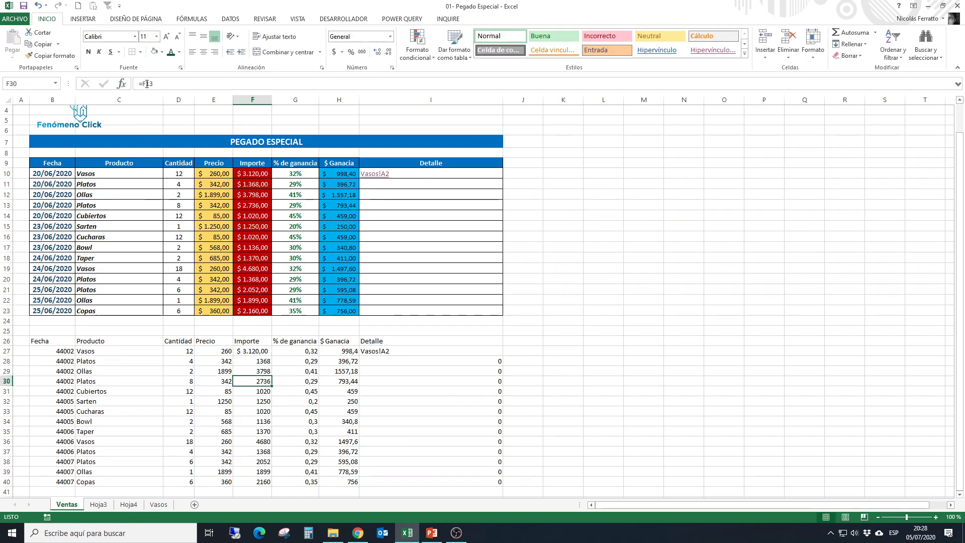
{"action": "type", "text": "="}
{"action": "left_click", "coordinate": [252, 202]}
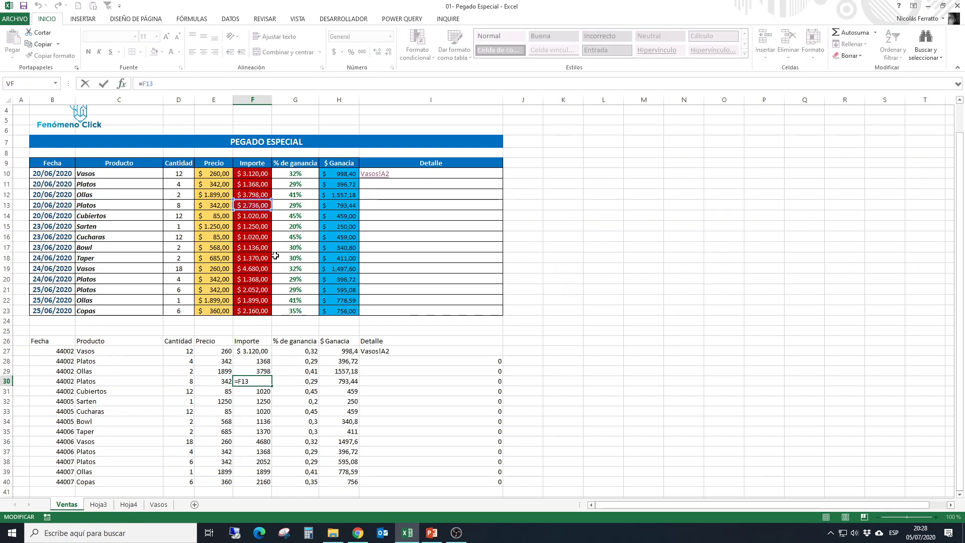
{"action": "key", "text": "Return"}
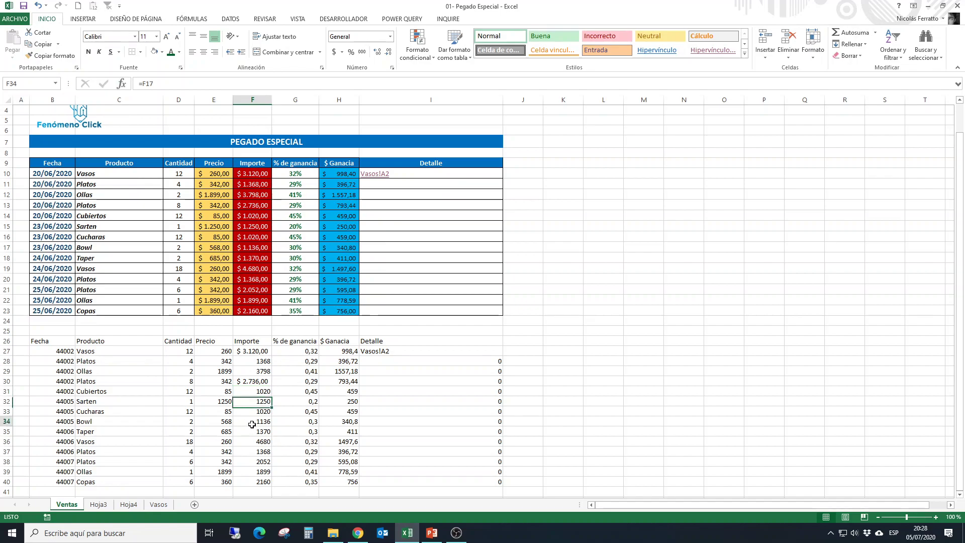
Set the Platos quantity in D13 of the original table to 15.
{"action": "left_click", "coordinate": [185, 205]}
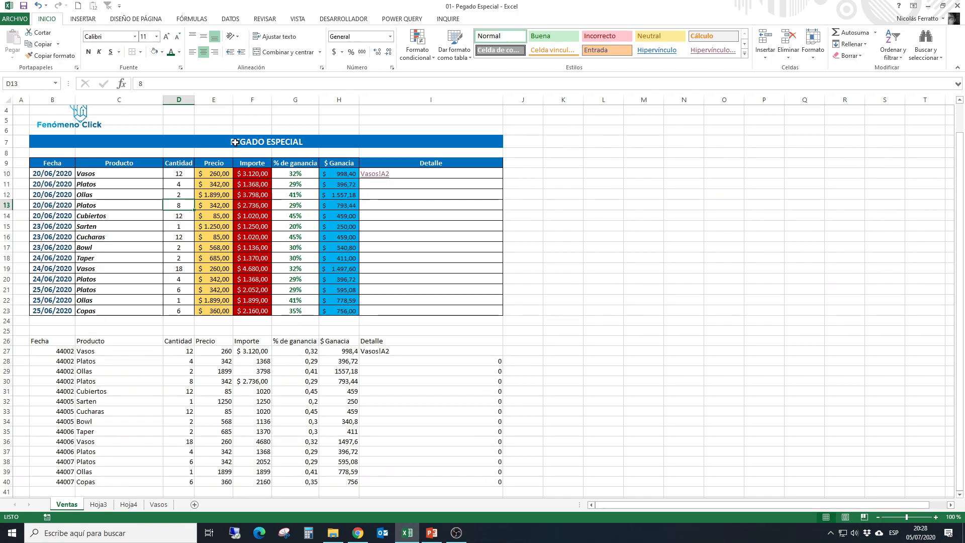
{"action": "type", "text": "15"}
{"action": "key", "text": "Return"}
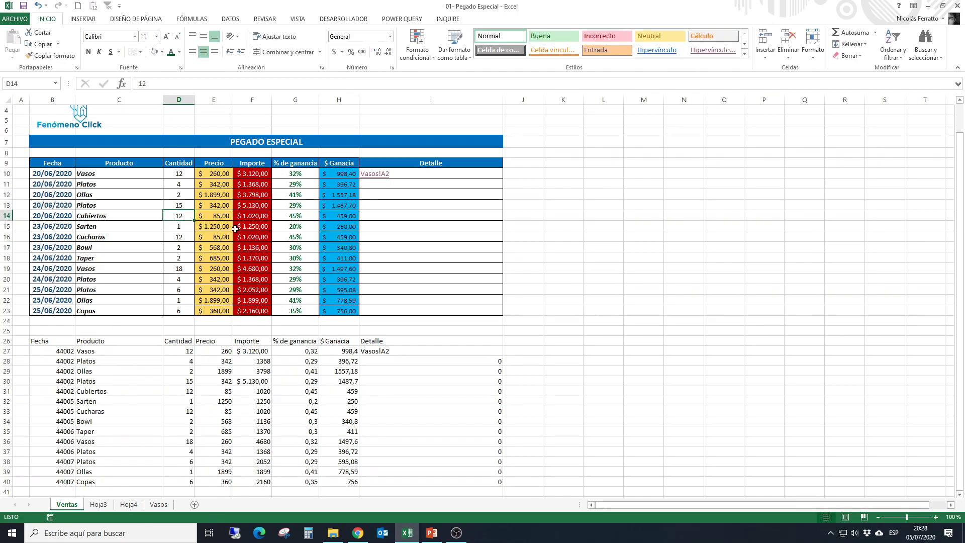
Check the linked Platos row 30, the Importe link formulas in F30 and F28, and the pasted date column B27:B40.
{"action": "left_click_drag", "start_coordinate": [191, 381], "coordinate": [459, 387]}
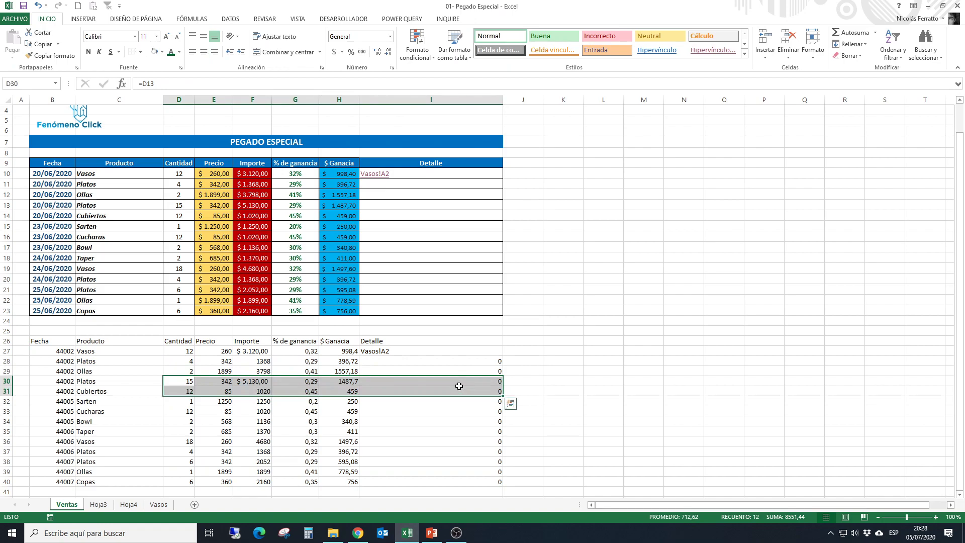
{"action": "left_click", "coordinate": [240, 380]}
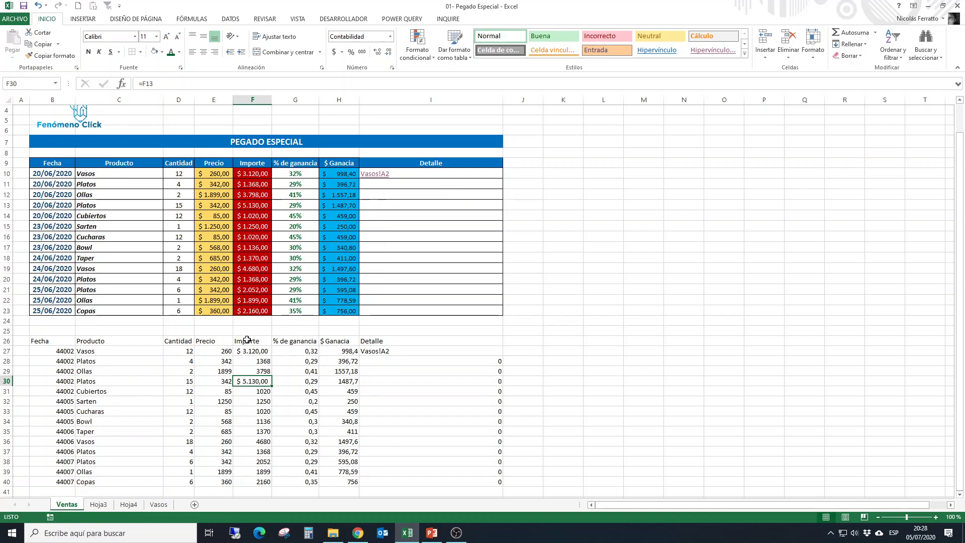
{"action": "left_click", "coordinate": [252, 361]}
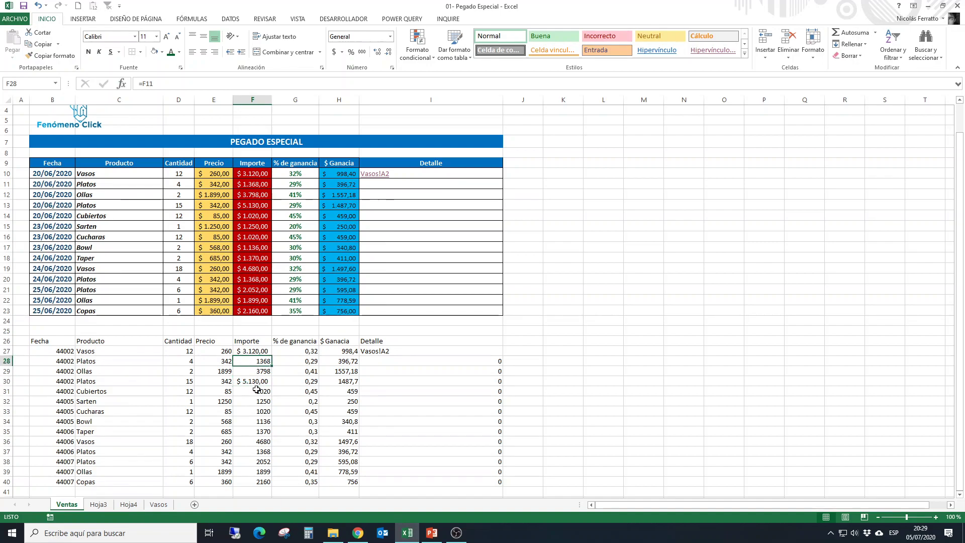
{"action": "left_click_drag", "start_coordinate": [65, 352], "coordinate": [62, 472]}
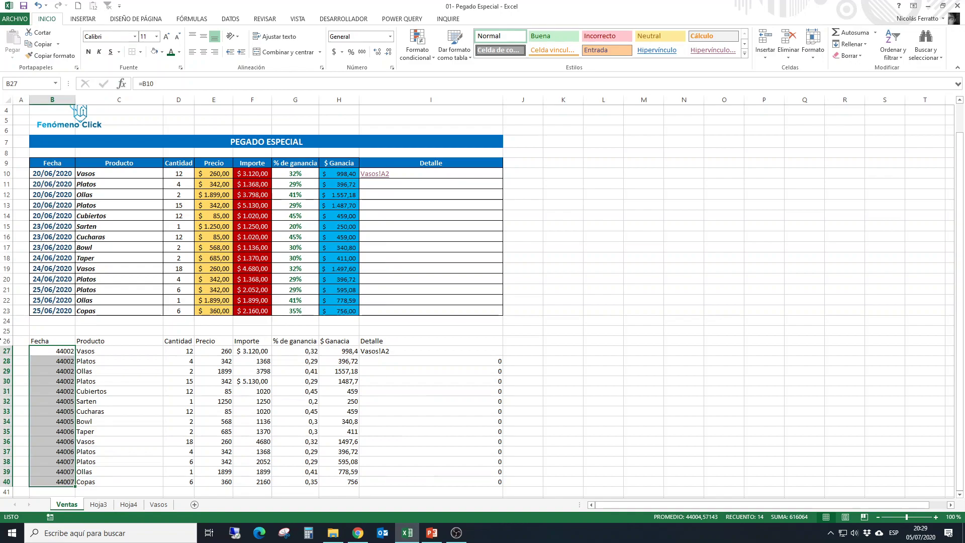
Copy the table B9:I23 again and paste it over the linked copy at B26, keeping the source formatting.
{"action": "left_click_drag", "start_coordinate": [61, 164], "coordinate": [387, 309]}
{"action": "left_click", "coordinate": [40, 44]}
{"action": "left_click", "coordinate": [16, 59]}
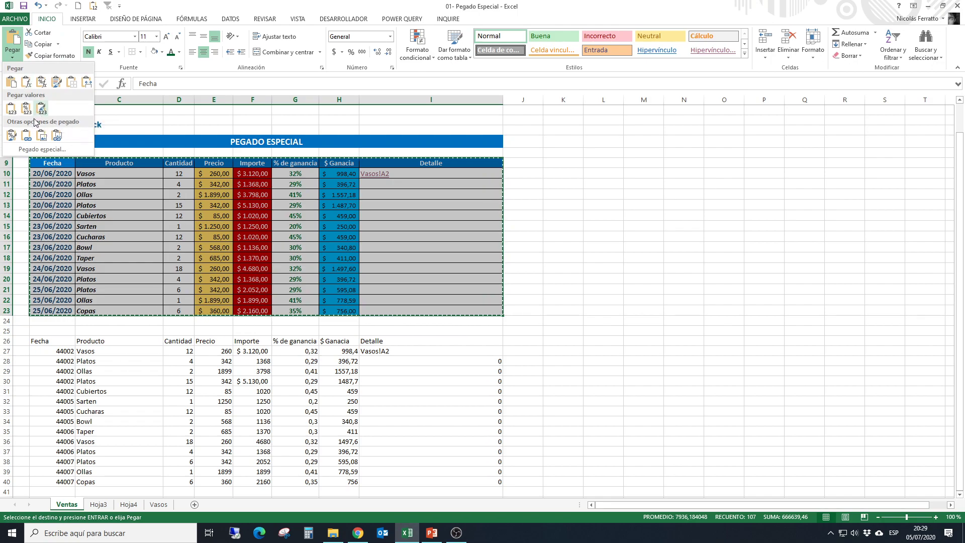
{"action": "left_click", "coordinate": [44, 345]}
{"action": "left_click", "coordinate": [44, 344]}
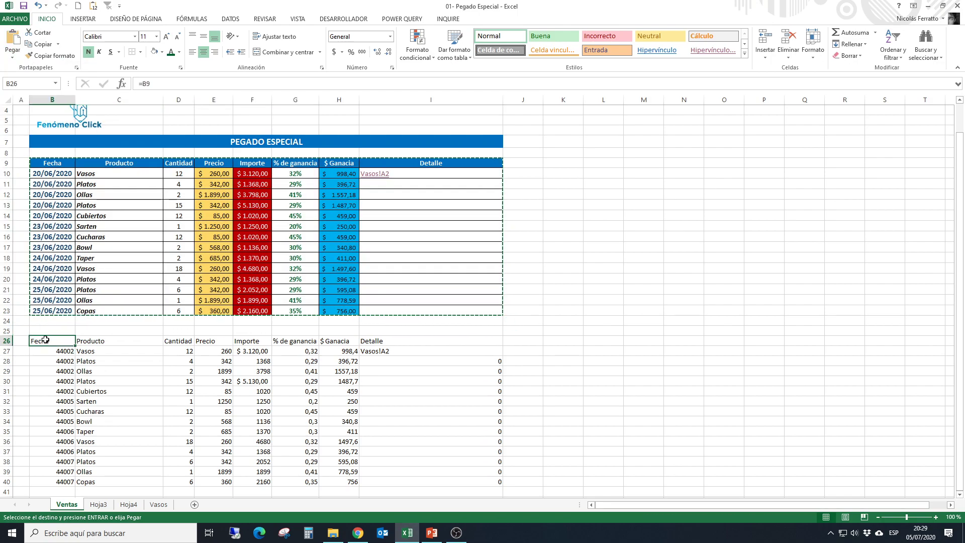
{"action": "left_click", "coordinate": [14, 59]}
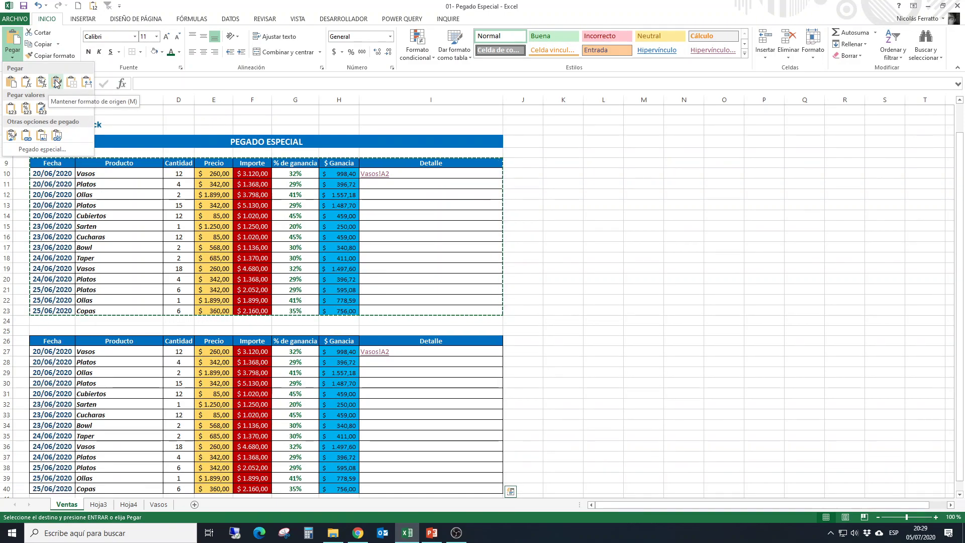
{"action": "left_click", "coordinate": [56, 82]}
Check the contents of F31 and E30 in the pasted copy, and clear everything from B26:I40.
{"action": "scroll", "coordinate": [405, 363], "scroll_direction": "down", "scroll_amount": 2}
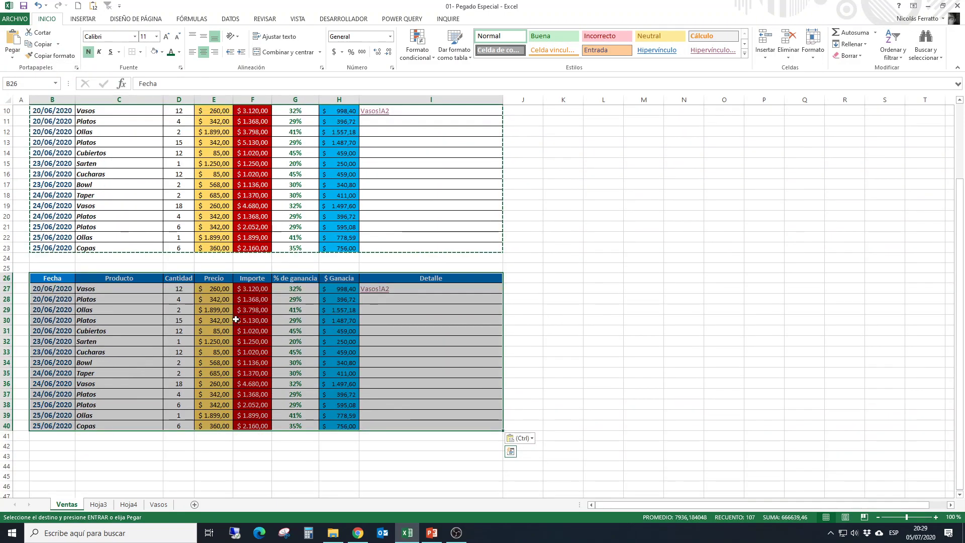
{"action": "left_click", "coordinate": [252, 331]}
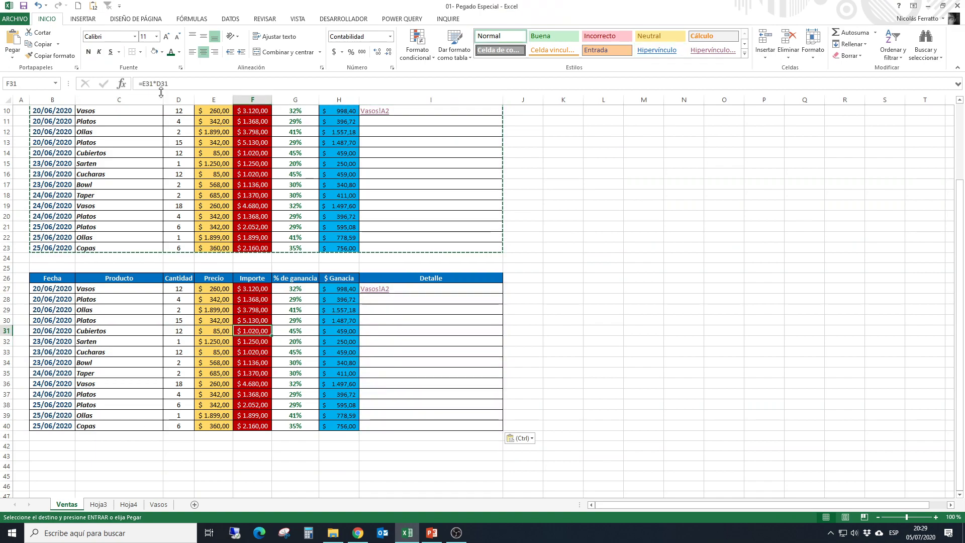
{"action": "left_click", "coordinate": [223, 320]}
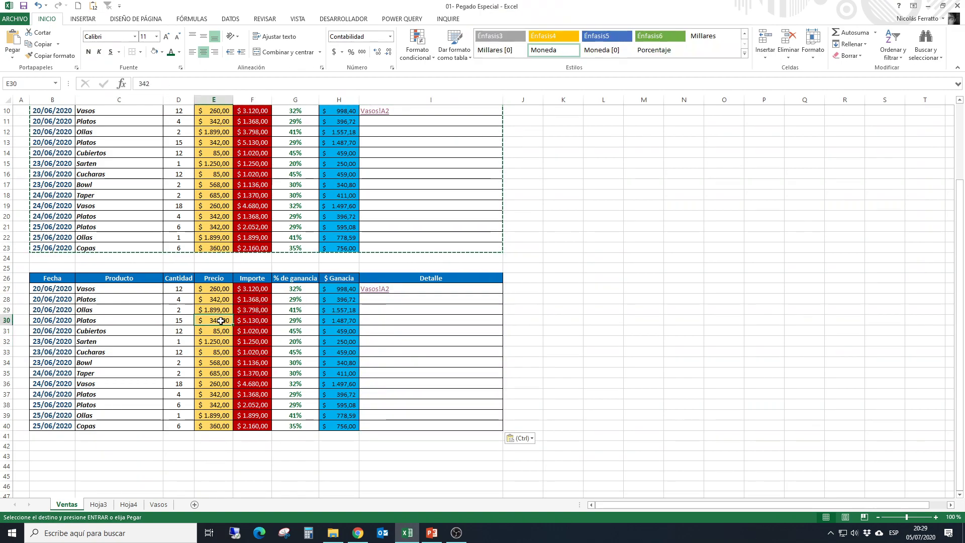
{"action": "left_click_drag", "start_coordinate": [53, 278], "coordinate": [410, 430]}
{"action": "left_click", "coordinate": [853, 56]}
{"action": "left_click", "coordinate": [857, 68]}
{"action": "left_click", "coordinate": [361, 299]}
Copy the sales table B9:I23 and paste it as a picture at B25.
{"action": "scroll", "coordinate": [213, 261], "scroll_direction": "up", "scroll_amount": 3}
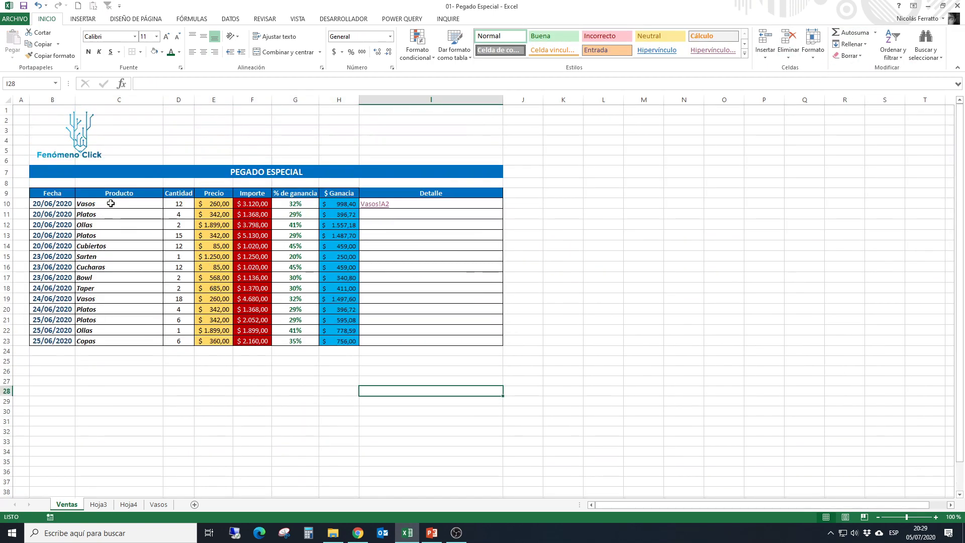
{"action": "left_click_drag", "start_coordinate": [62, 189], "coordinate": [427, 341]}
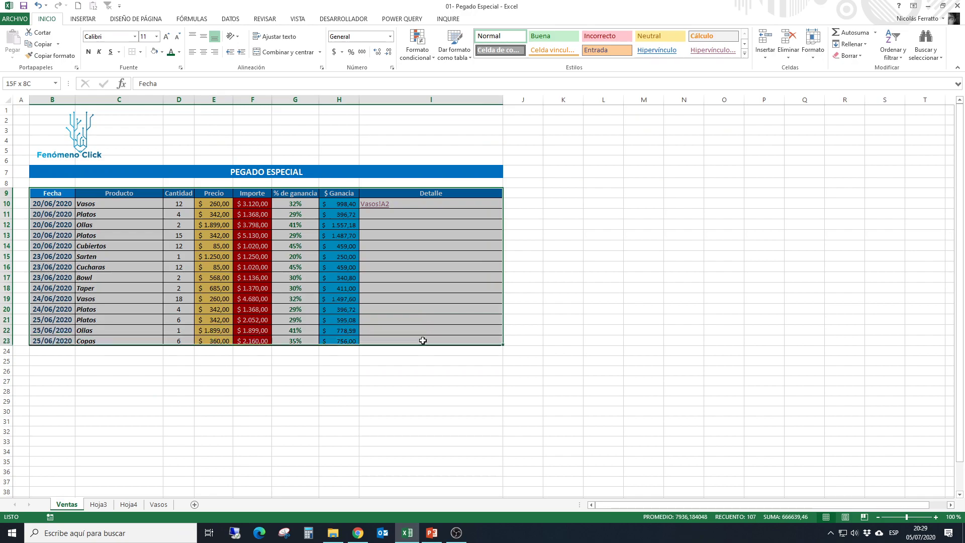
{"action": "left_click", "coordinate": [33, 47]}
{"action": "left_click", "coordinate": [13, 53]}
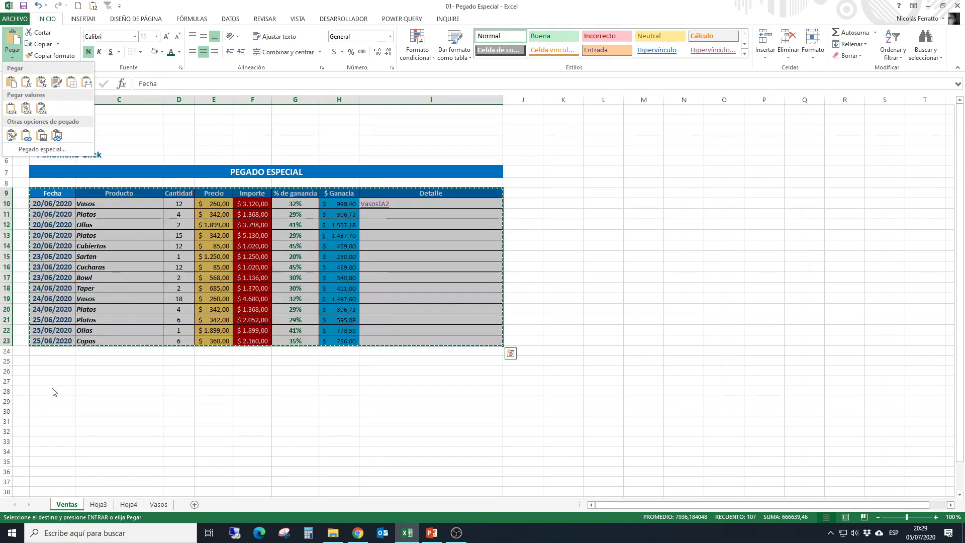
{"action": "left_click", "coordinate": [48, 373]}
{"action": "left_click", "coordinate": [49, 361]}
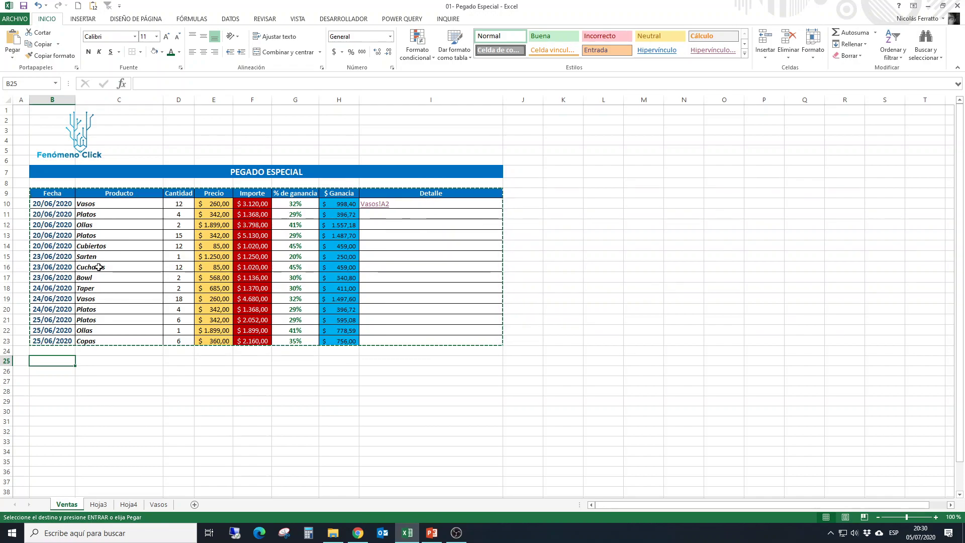
{"action": "left_click", "coordinate": [12, 53]}
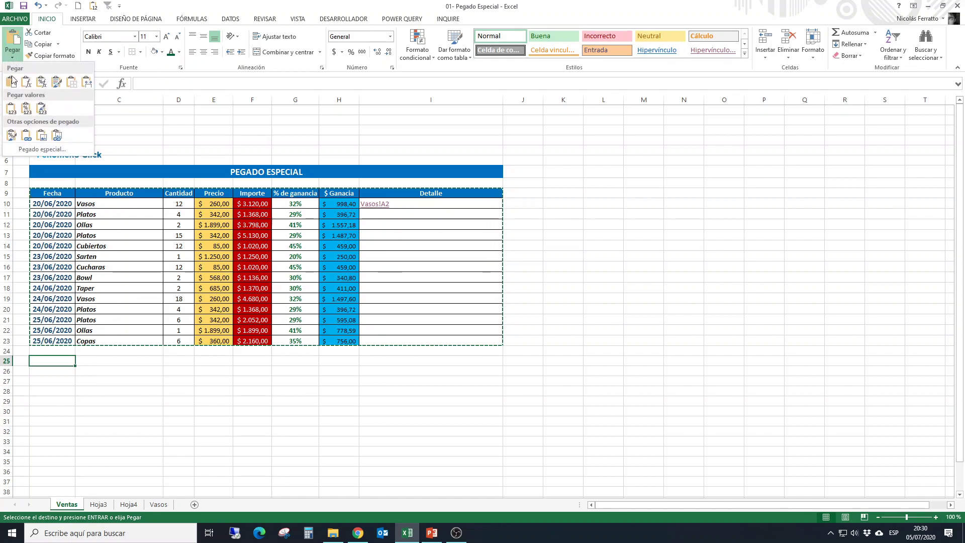
{"action": "left_click", "coordinate": [42, 137]}
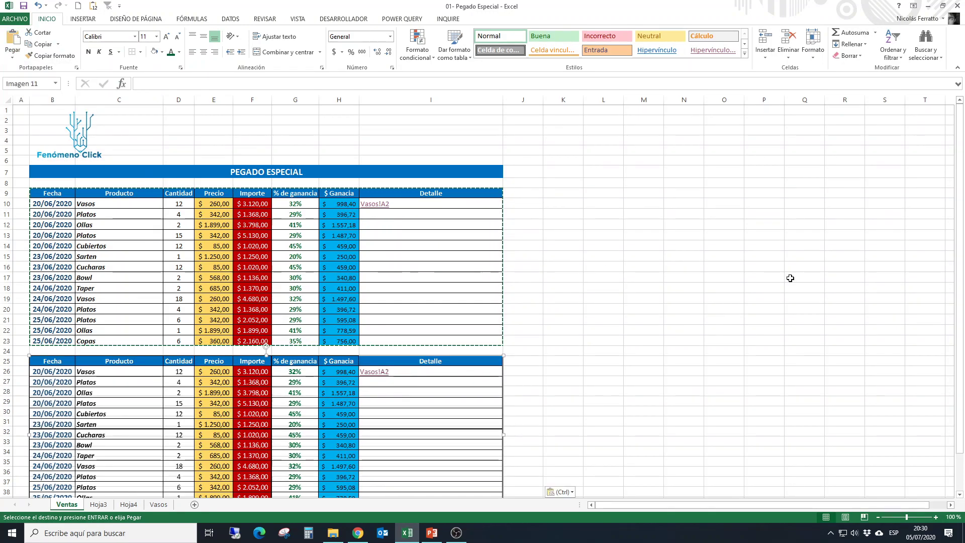
Move the pasted table picture around the empty area below the original table.
{"action": "left_click", "coordinate": [646, 246]}
{"action": "scroll", "coordinate": [623, 211], "scroll_direction": "down", "scroll_amount": 4}
{"action": "left_click_drag", "start_coordinate": [319, 279], "coordinate": [405, 267]}
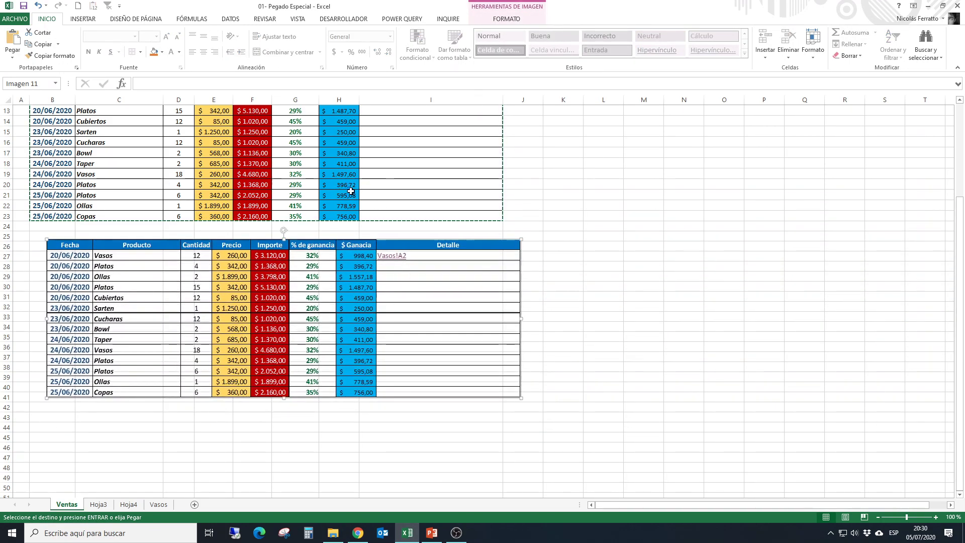
{"action": "scroll", "coordinate": [337, 174], "scroll_direction": "up", "scroll_amount": 3}
{"action": "left_click_drag", "start_coordinate": [235, 404], "coordinate": [219, 405]}
Shrink the table picture to about 5,55 × 16,62 cm, and enlarge it to about 8,43 × 25,25 cm.
{"action": "double_click", "coordinate": [234, 365]}
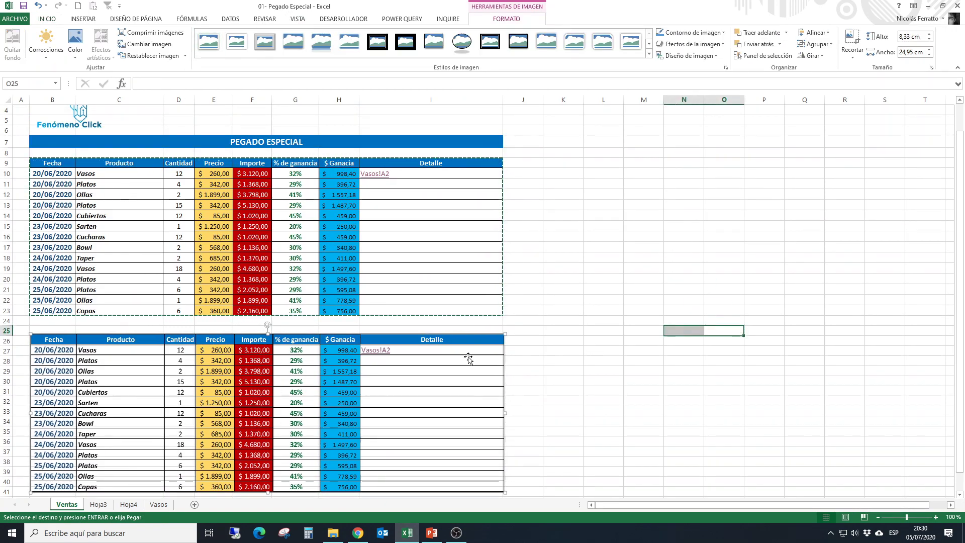
{"action": "left_click_drag", "start_coordinate": [497, 344], "coordinate": [349, 420]}
{"action": "left_click_drag", "start_coordinate": [241, 424], "coordinate": [323, 360]}
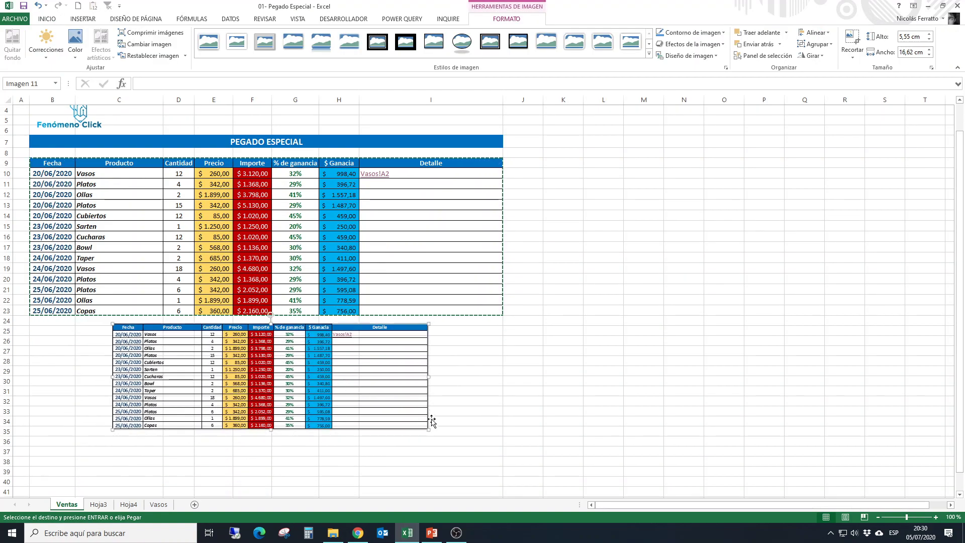
{"action": "left_click_drag", "start_coordinate": [427, 428], "coordinate": [558, 483]}
{"action": "left_click_drag", "start_coordinate": [474, 418], "coordinate": [436, 428]}
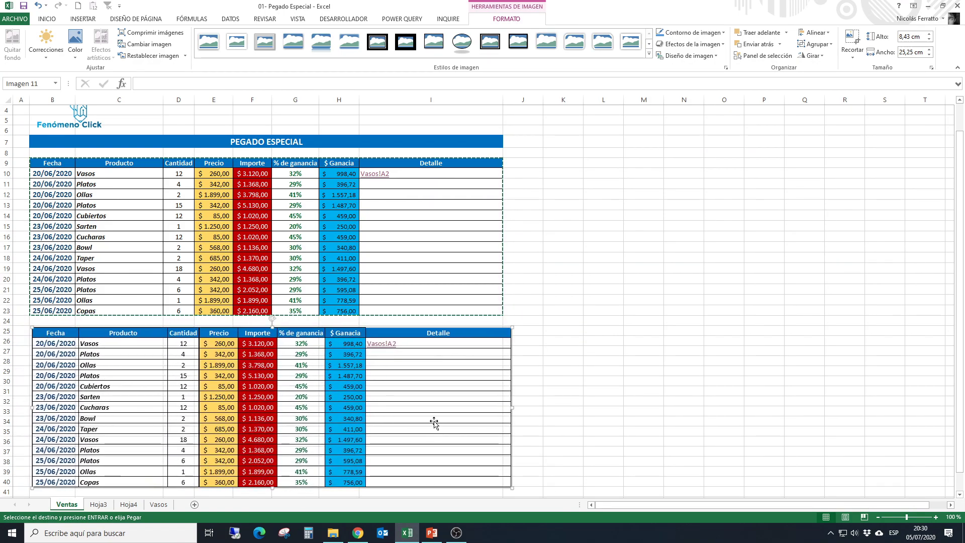
Delete the table picture, and paste the copied table at B25 as a linked picture.
{"action": "key", "text": "Delete"}
{"action": "left_click", "coordinate": [421, 380]}
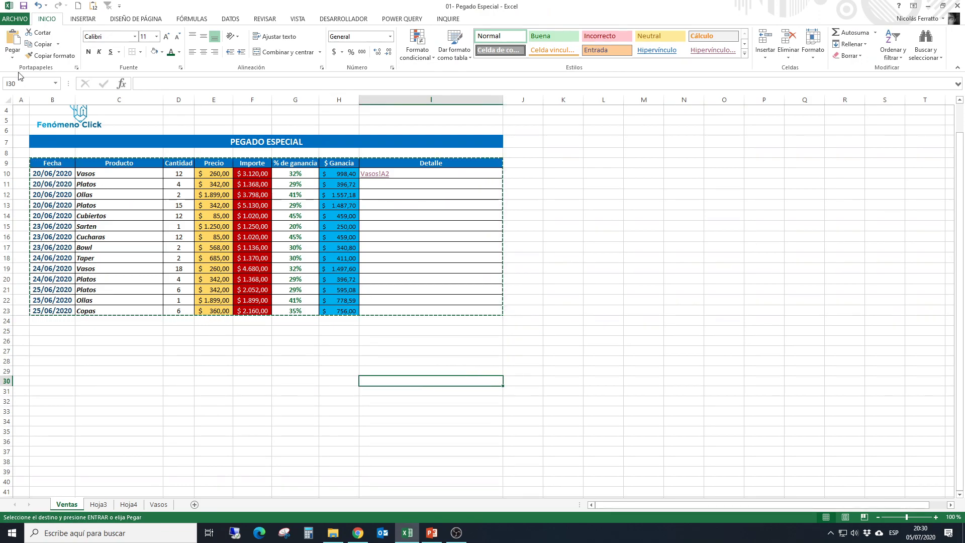
{"action": "left_click", "coordinate": [50, 330]}
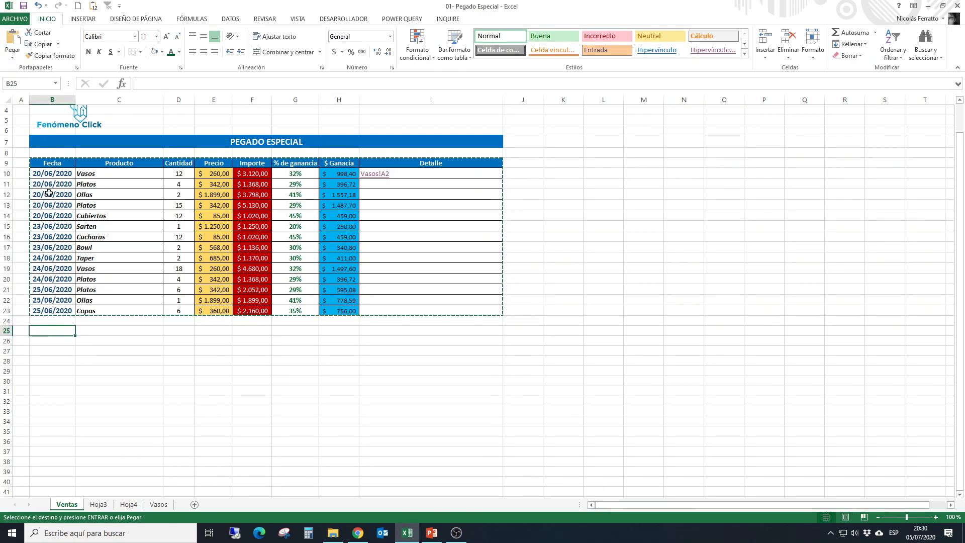
{"action": "left_click", "coordinate": [11, 59]}
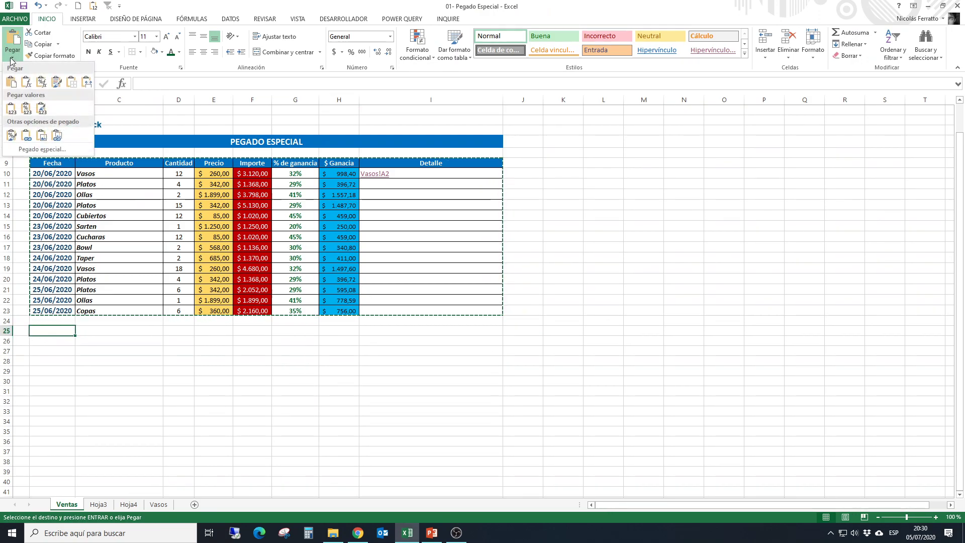
{"action": "left_click", "coordinate": [58, 139]}
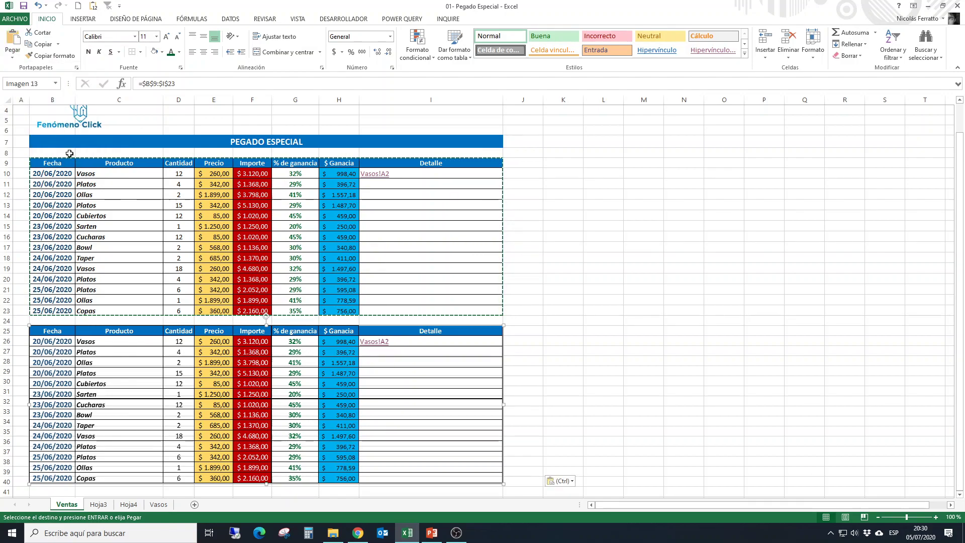
Cancel the active copy of the sales table and nudge the linked table picture slightly below the original.
{"action": "left_click", "coordinate": [556, 289]}
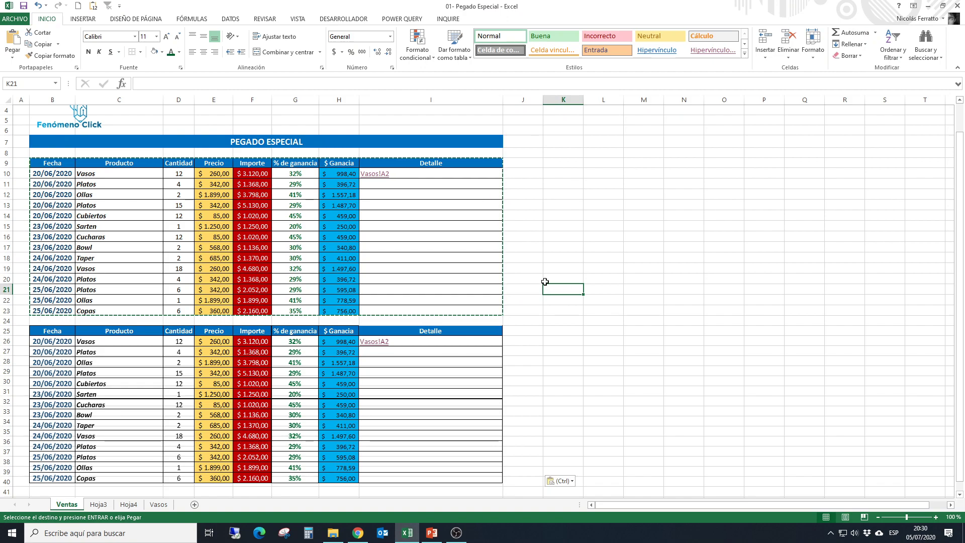
{"action": "key", "text": "Escape"}
{"action": "left_click_drag", "start_coordinate": [131, 366], "coordinate": [108, 362]}
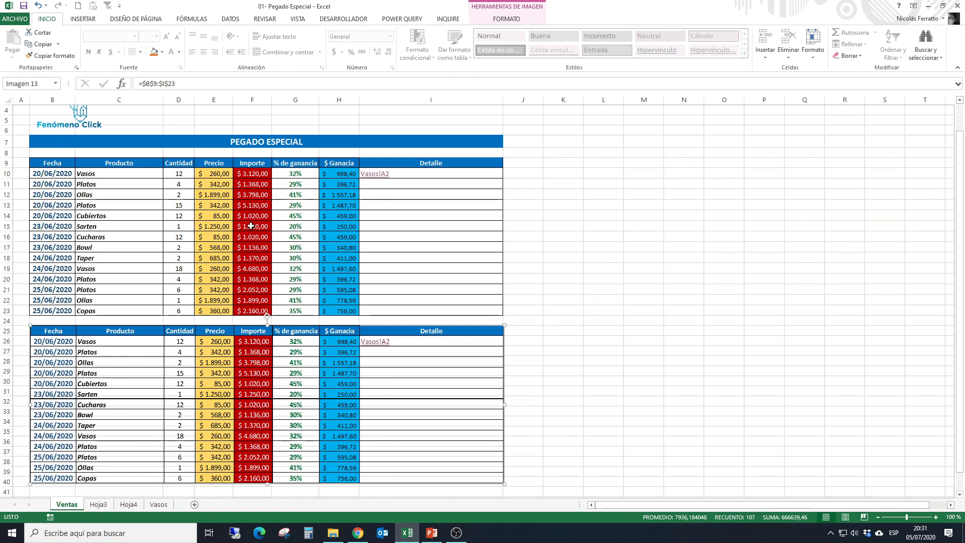
Set the Cubiertos quantity in D14 of the original table to 15.
{"action": "left_click", "coordinate": [174, 215]}
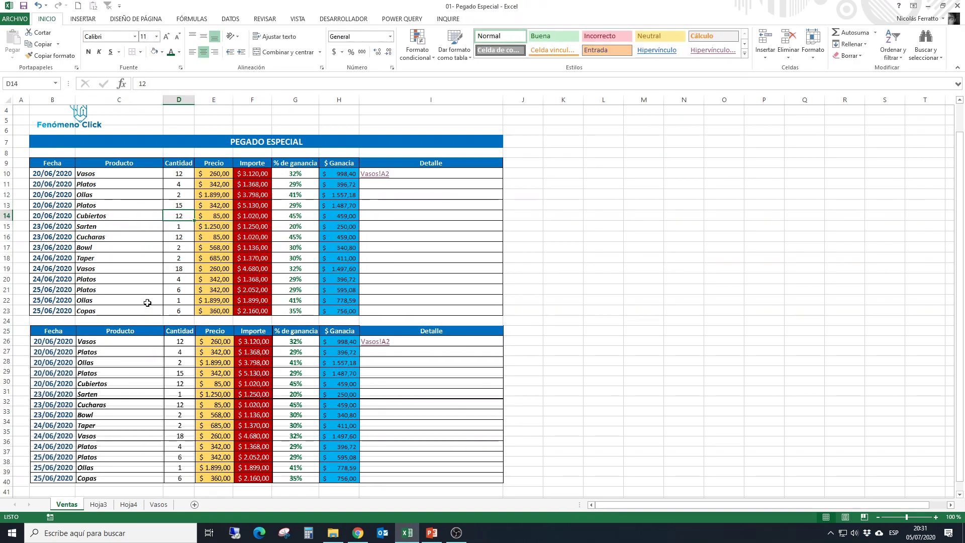
{"action": "type", "text": "15"}
{"action": "key", "text": "Return"}
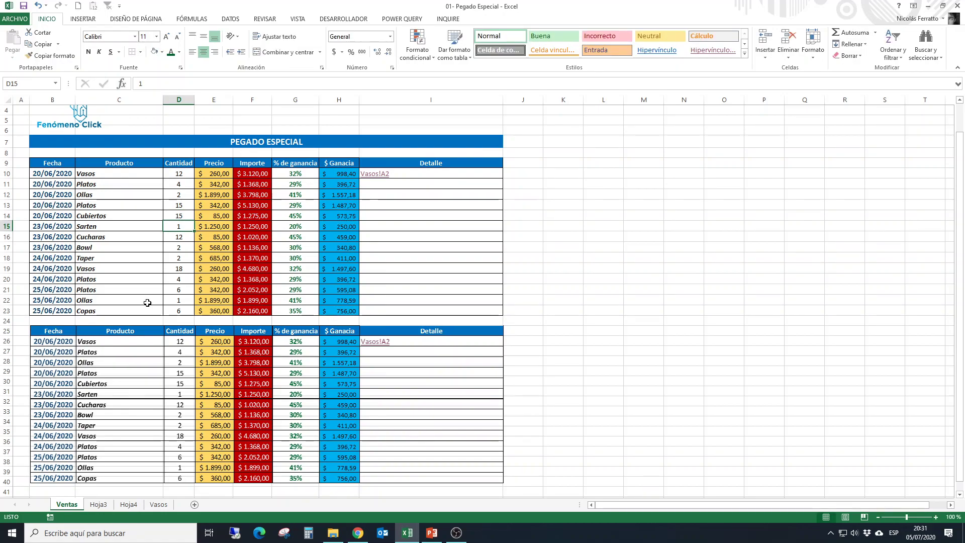
Set the first Ollas quantity in D12 to 20, and widen the Importe column so its amounts fit.
{"action": "left_click", "coordinate": [151, 389]}
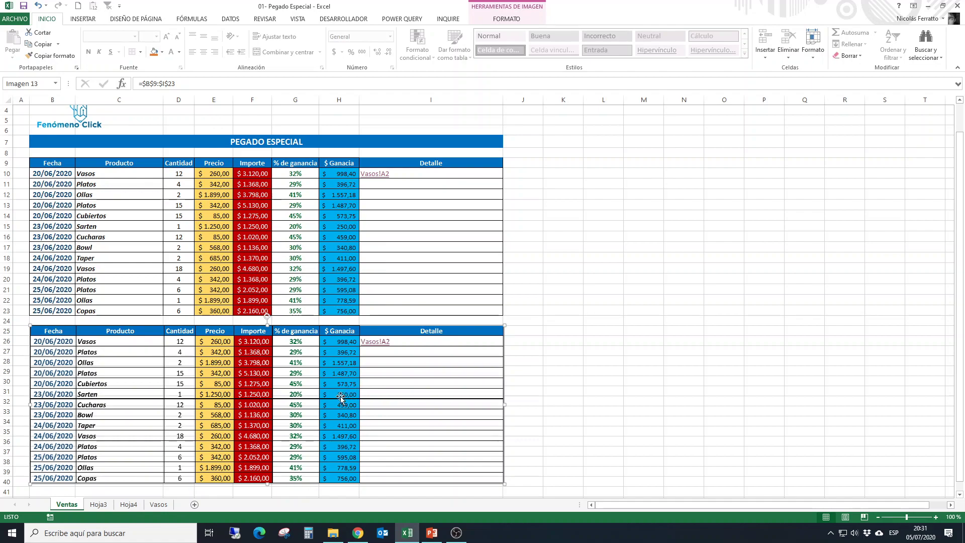
{"action": "key", "text": "Escape"}
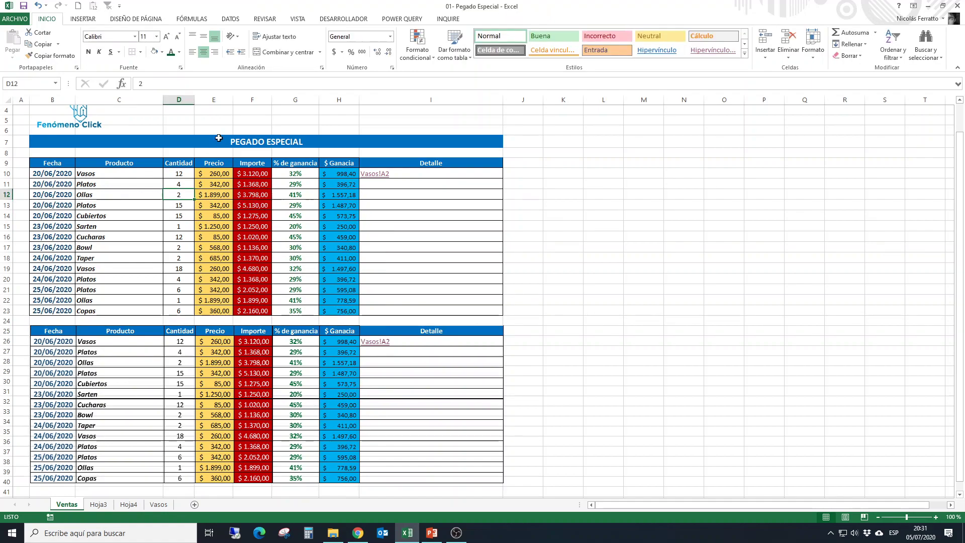
{"action": "type", "text": "20"}
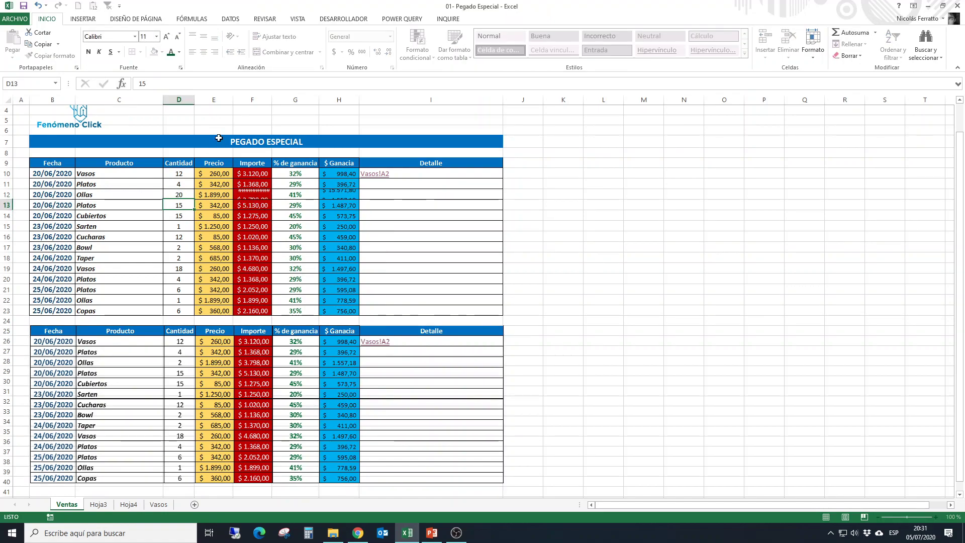
{"action": "key", "text": "Return"}
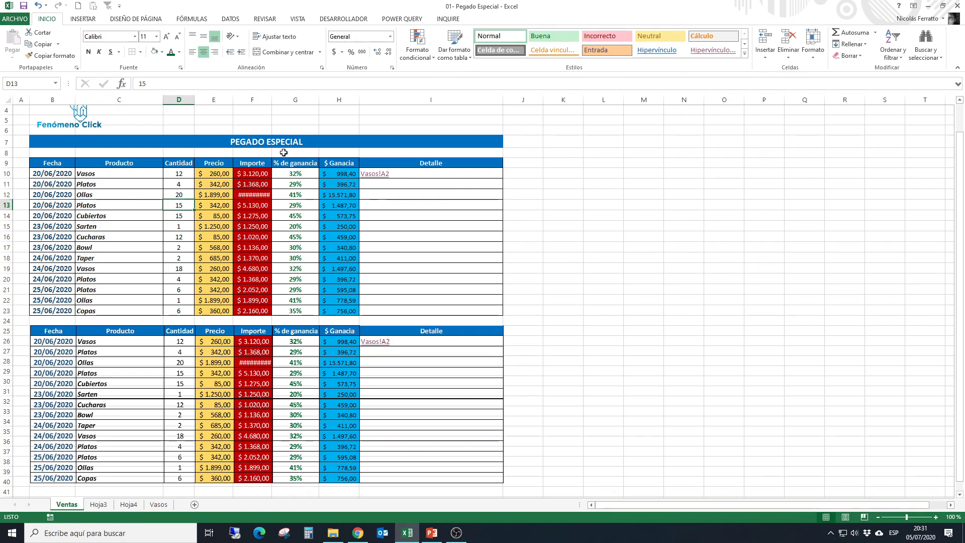
{"action": "left_click_drag", "start_coordinate": [272, 99], "coordinate": [283, 101]}
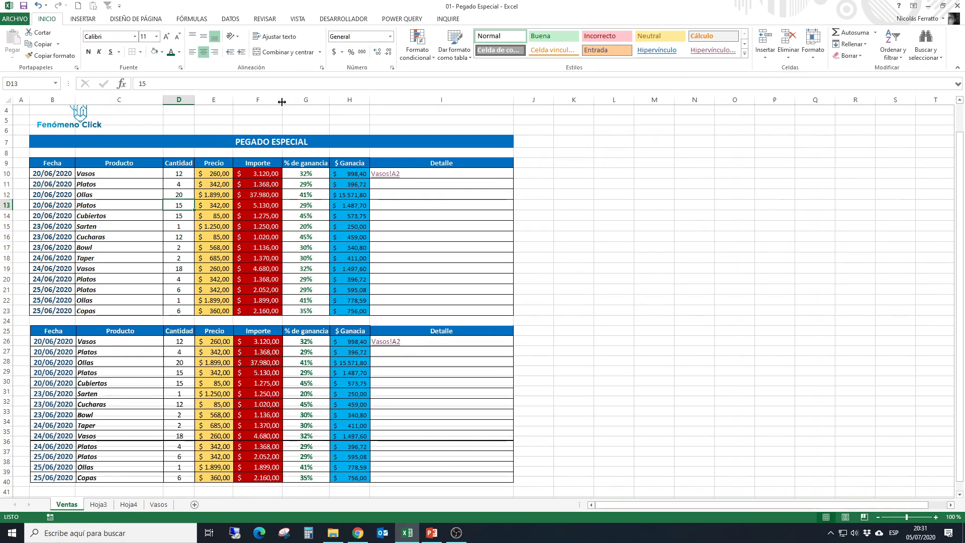
Follow the linked picture to its source range B9:I23, and shift the picture slightly around its place below the table.
{"action": "left_click", "coordinate": [259, 361]}
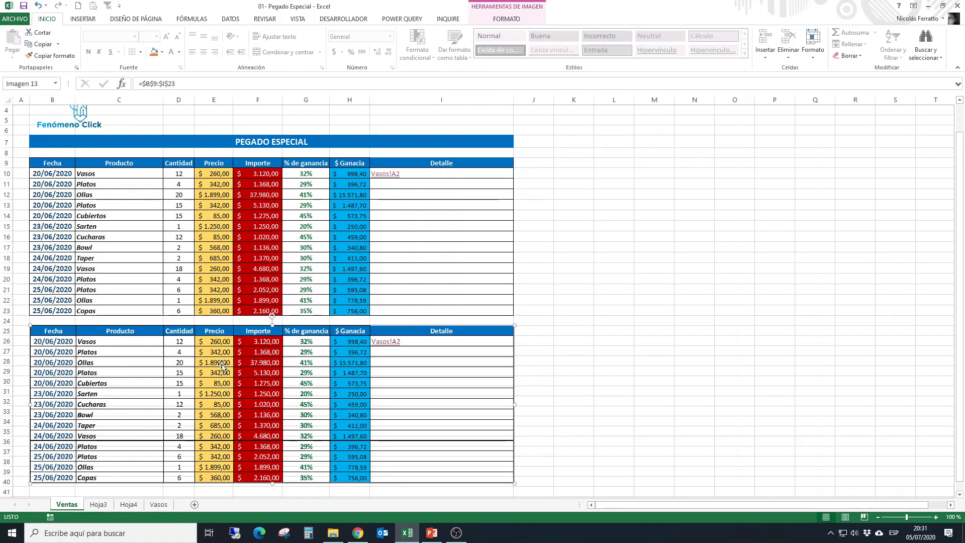
{"action": "double_click", "coordinate": [180, 365]}
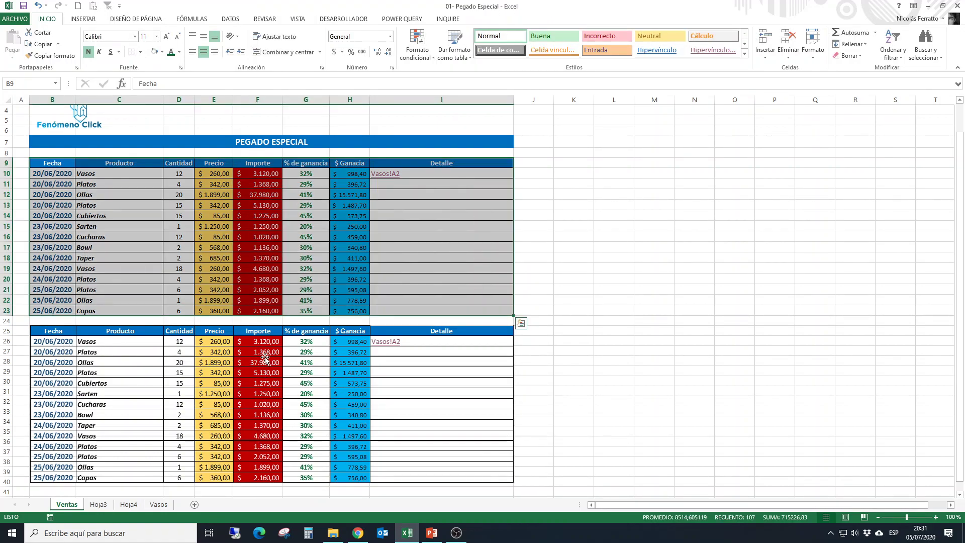
{"action": "left_click", "coordinate": [194, 382]}
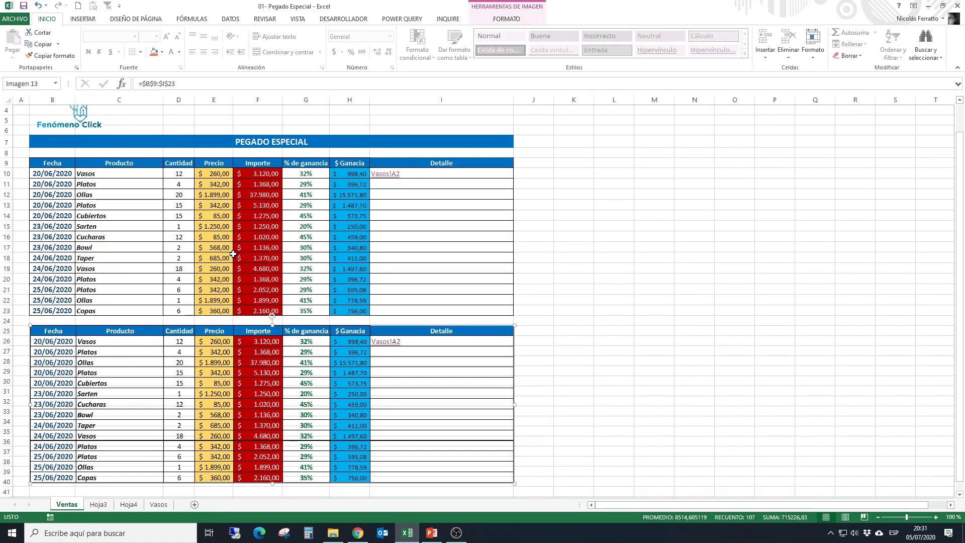
{"action": "mouse_move", "coordinate": [158, 397]}
{"action": "left_mouse_down"}
{"action": "mouse_move", "coordinate": [190, 403]}
{"action": "mouse_move", "coordinate": [174, 403]}
{"action": "left_mouse_up"}
{"action": "mouse_move", "coordinate": [234, 386]}
{"action": "left_mouse_down"}
{"action": "mouse_move", "coordinate": [200, 382]}
{"action": "mouse_move", "coordinate": [215, 383]}
{"action": "left_mouse_up"}
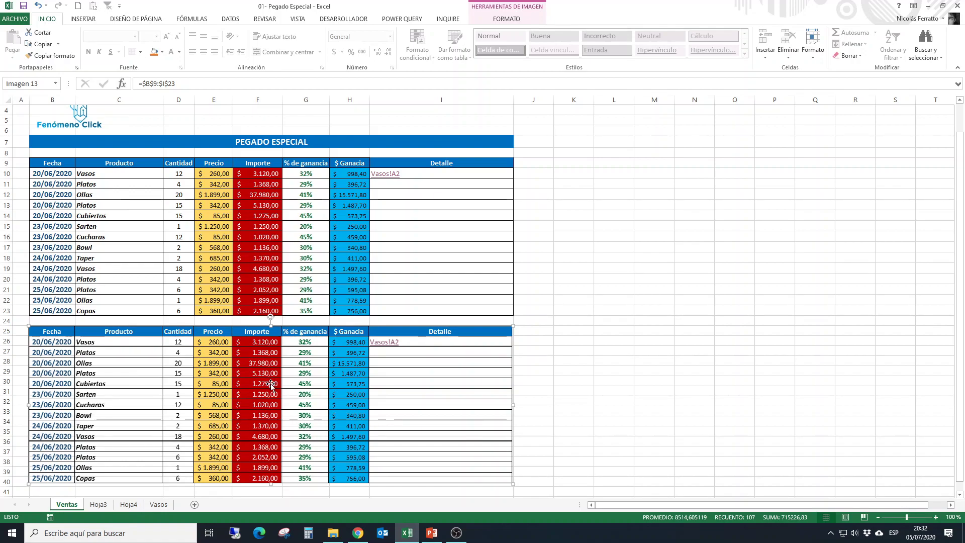
Delete the linked table picture from below the original table.
{"action": "left_click", "coordinate": [609, 303]}
{"action": "left_click", "coordinate": [352, 381]}
{"action": "key", "text": "Delete"}
{"action": "left_click", "coordinate": [301, 370]}
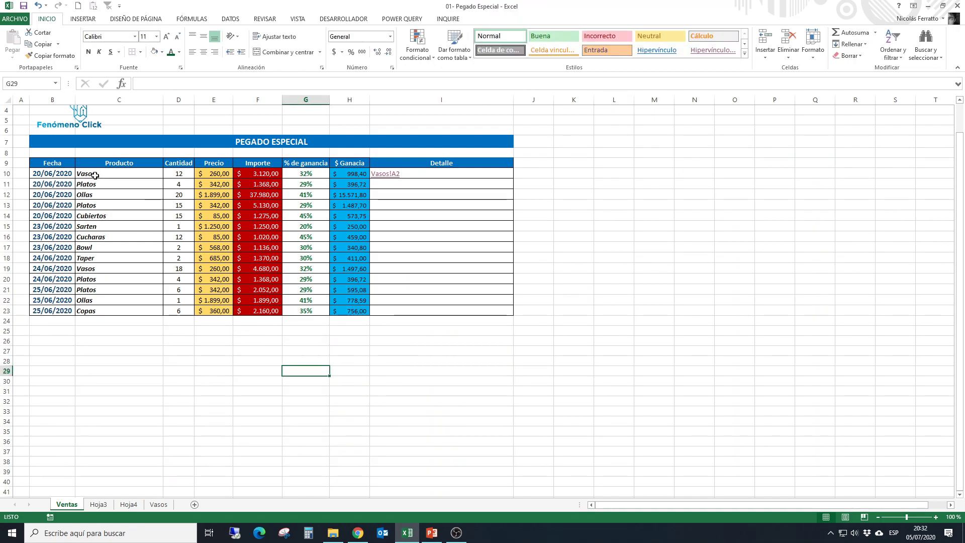
Copy the sales table B9:I23 and open the Paste Special (Pegado especial) dialog.
{"action": "left_click_drag", "start_coordinate": [39, 164], "coordinate": [512, 313]}
{"action": "left_click", "coordinate": [43, 46]}
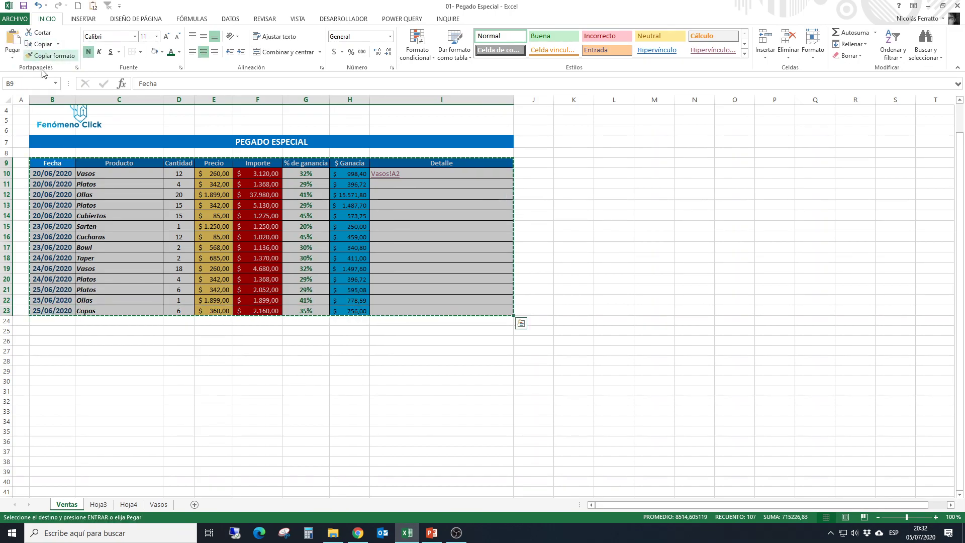
{"action": "left_click", "coordinate": [13, 55]}
{"action": "left_click", "coordinate": [39, 149]}
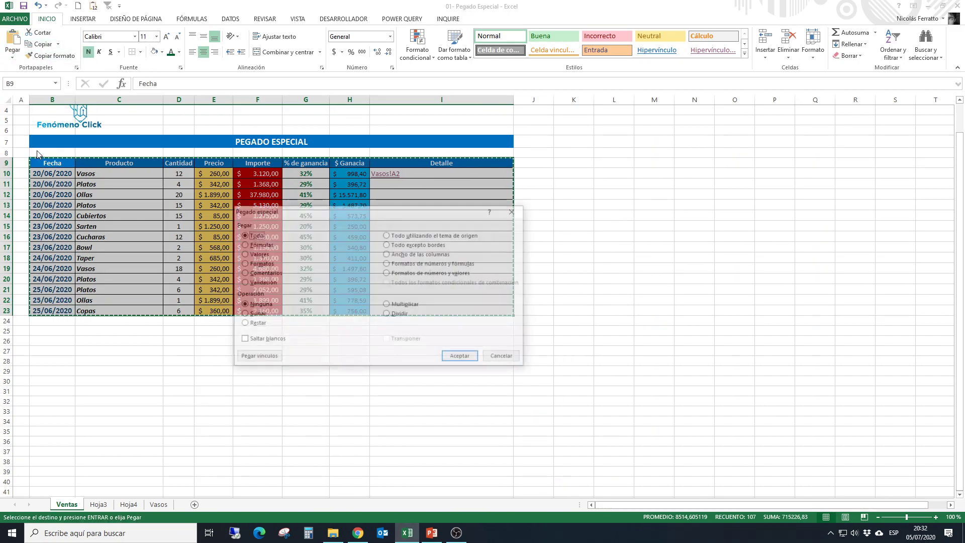